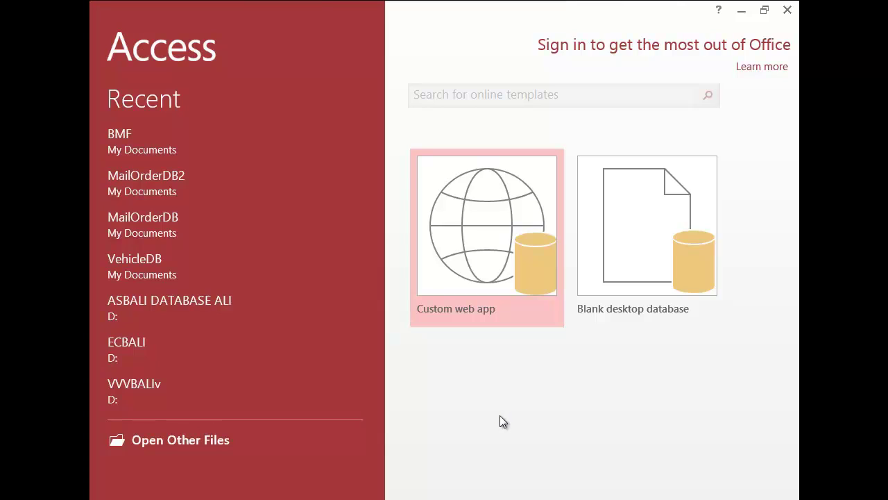
Step: Create a blank desktop database named mail_order_database
click(649, 238)
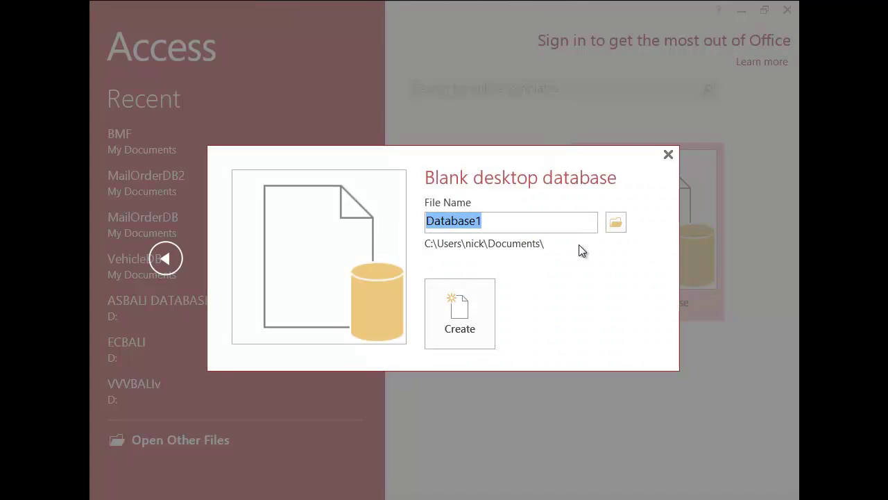
text(mail_order_database)
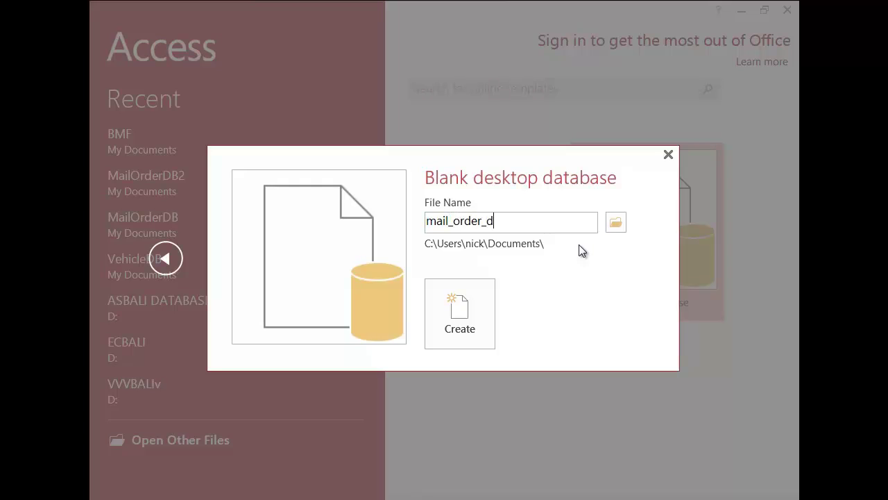
click(471, 326)
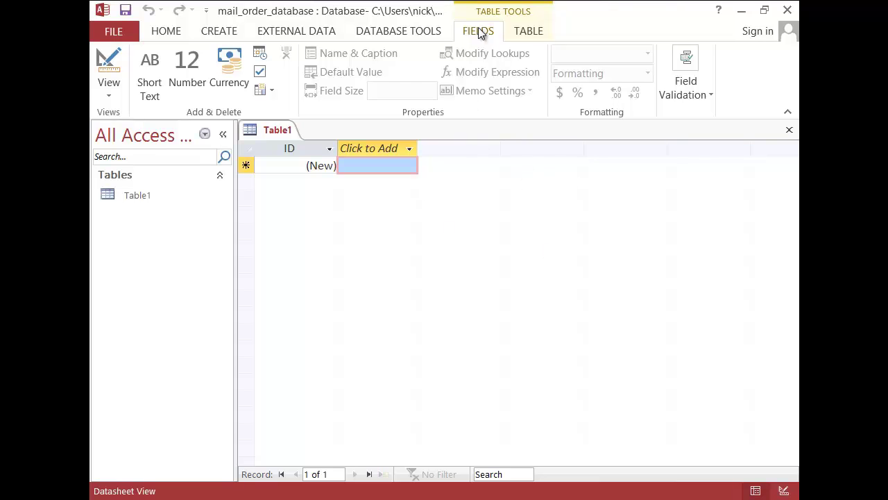
click(174, 33)
click(224, 32)
click(277, 32)
click(378, 35)
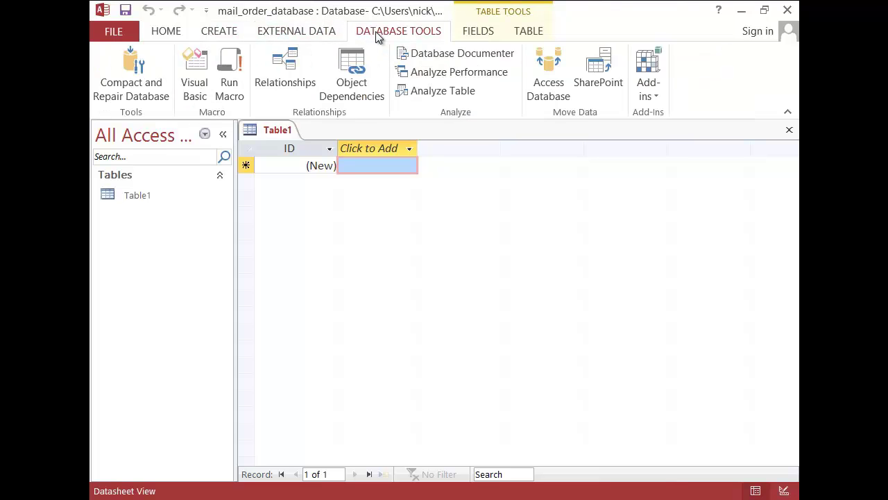
click(215, 33)
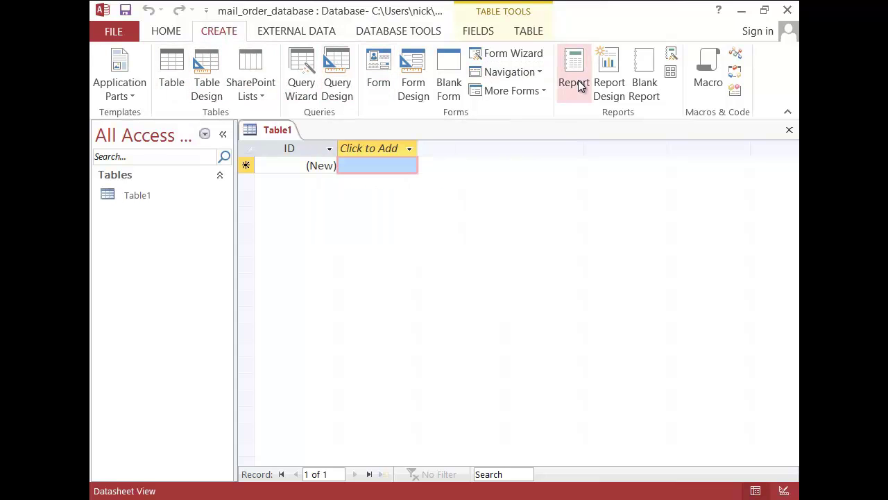
click(397, 33)
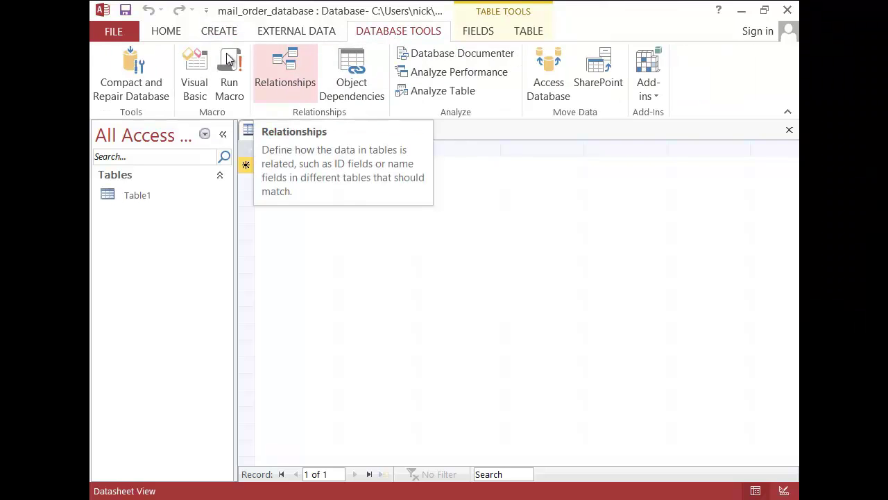
click(171, 32)
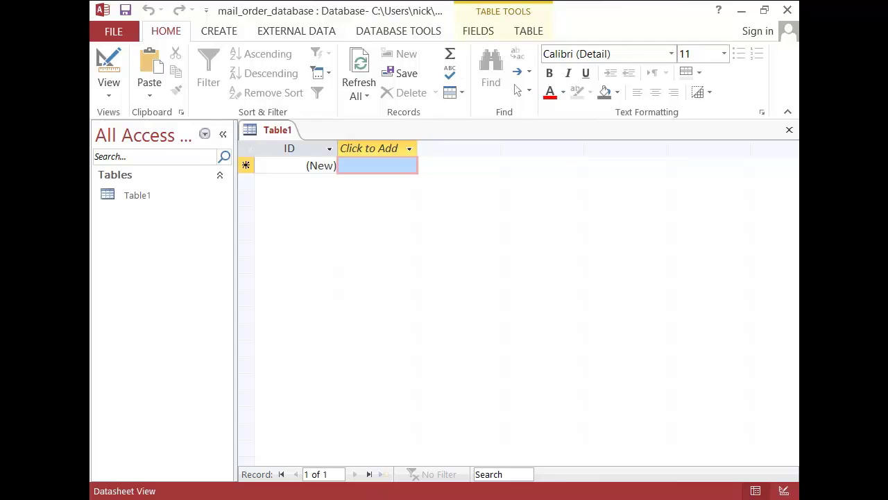
click(468, 405)
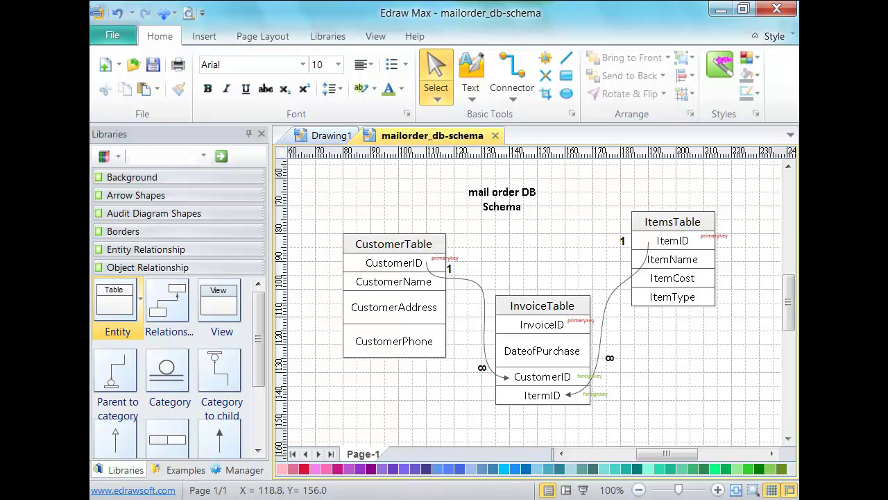
click(420, 444)
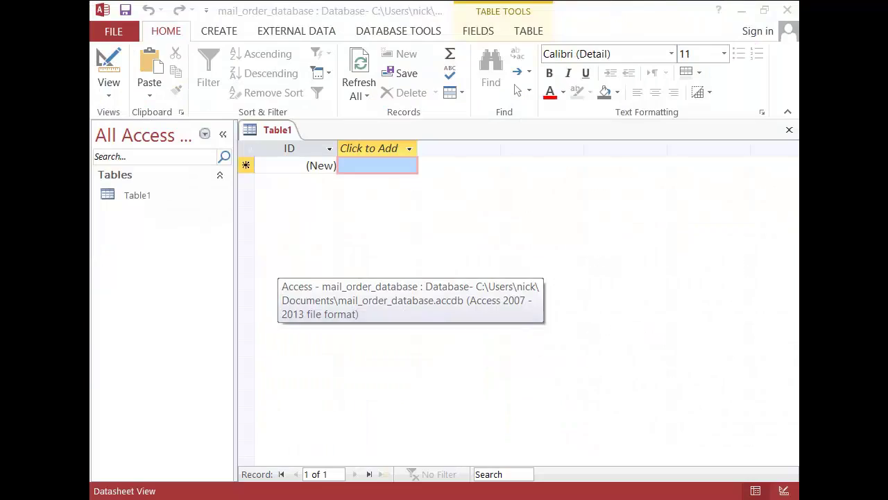
Step: Switch Table1 to Design View, saving it as CustomerTable
click(106, 97)
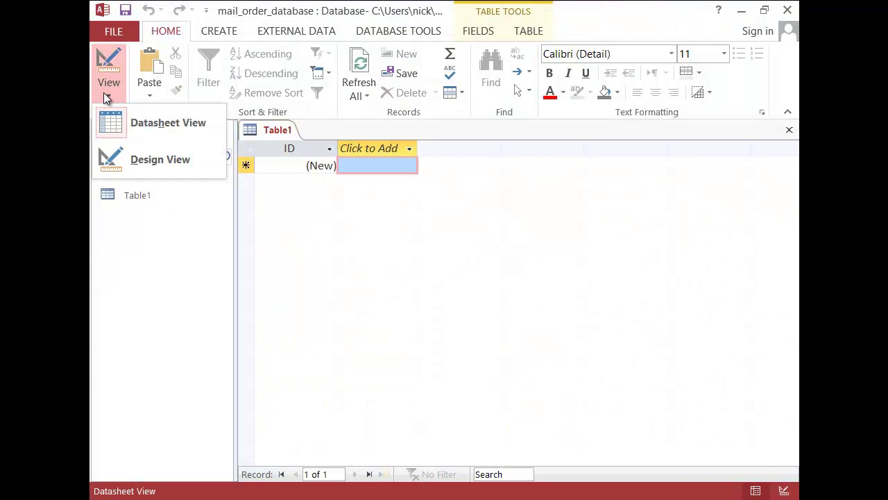
click(141, 161)
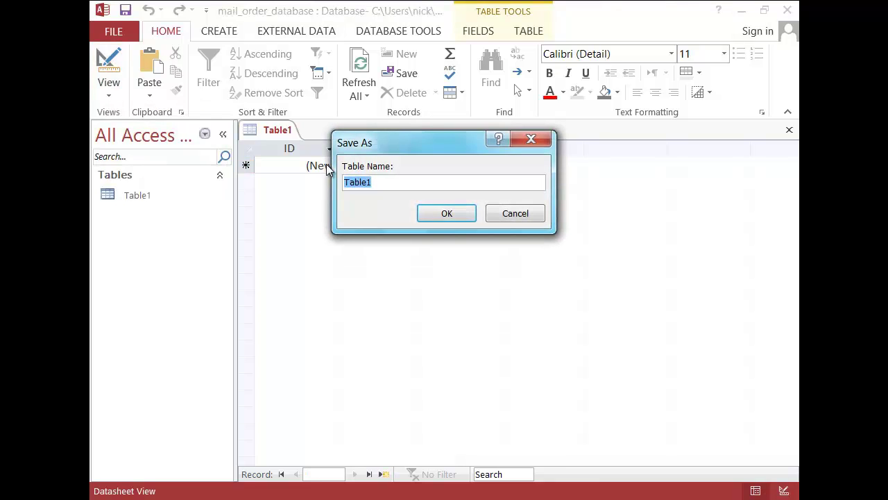
text(CustomerTable)
key(Return)
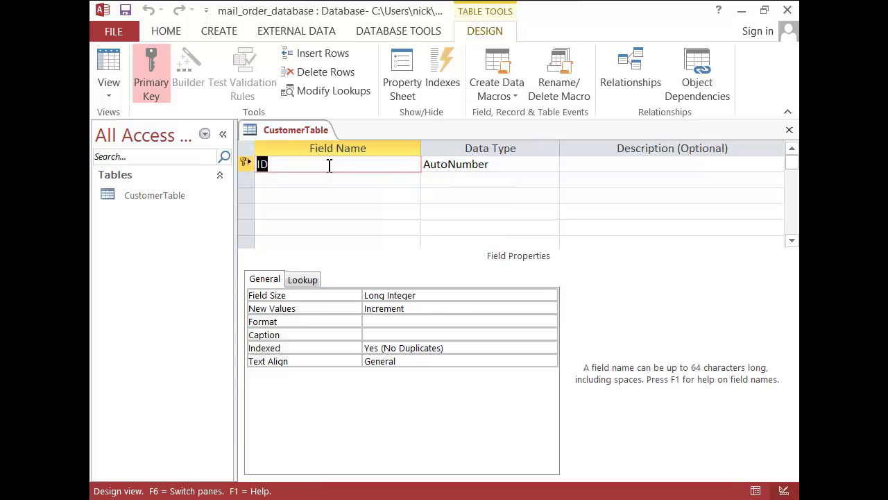
Step: Rename ID to CustomerID as Short Text, described 'Unique identifer of each customer in this DB EG CUS001'
text(Customer)
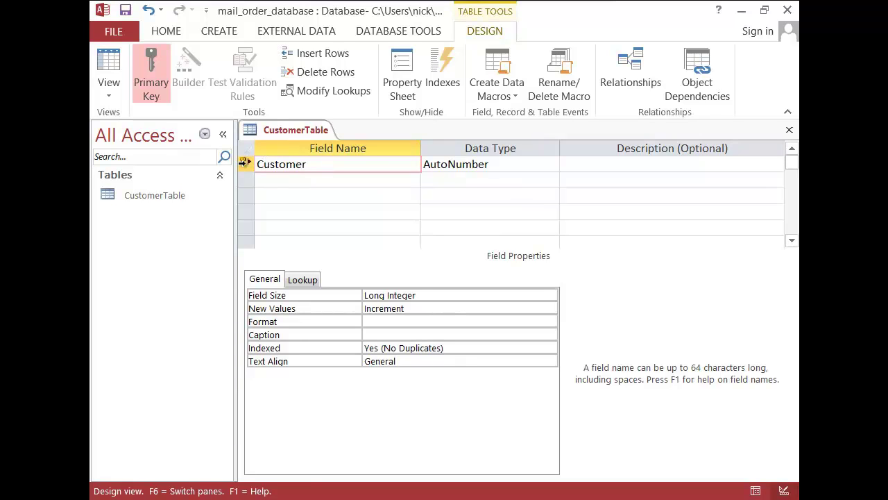
text(ID)
key(Tab)
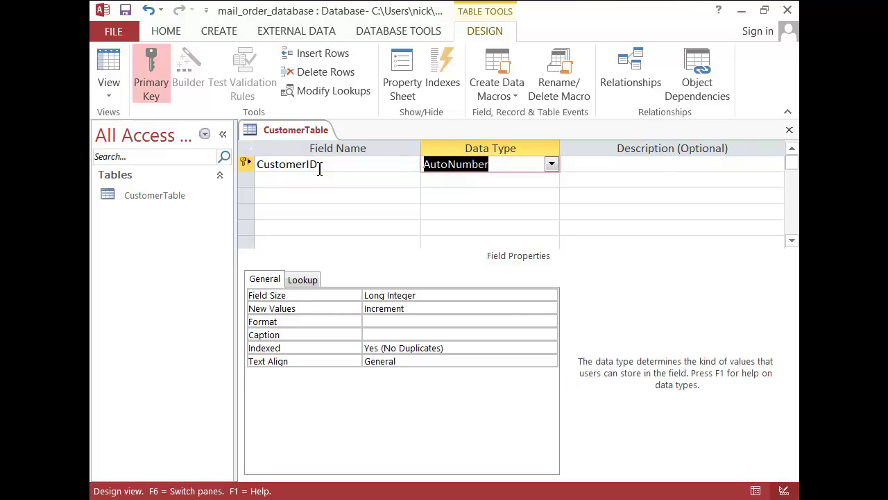
text(short Text)
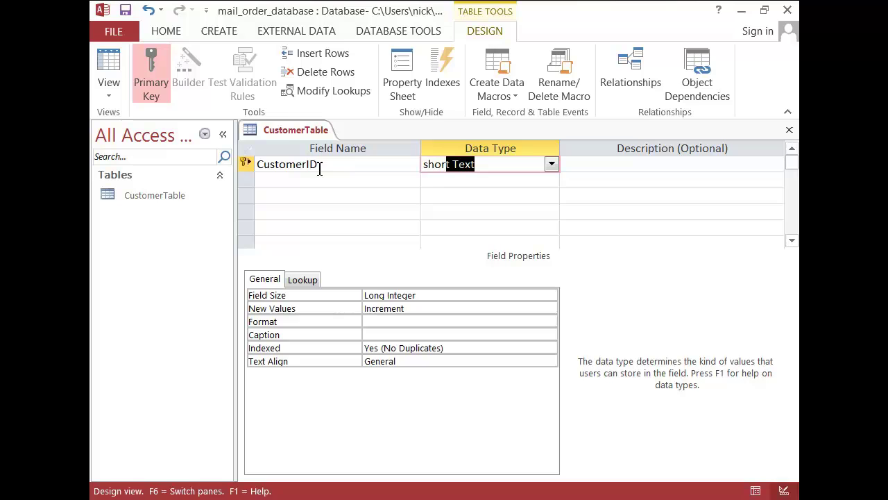
key(Tab)
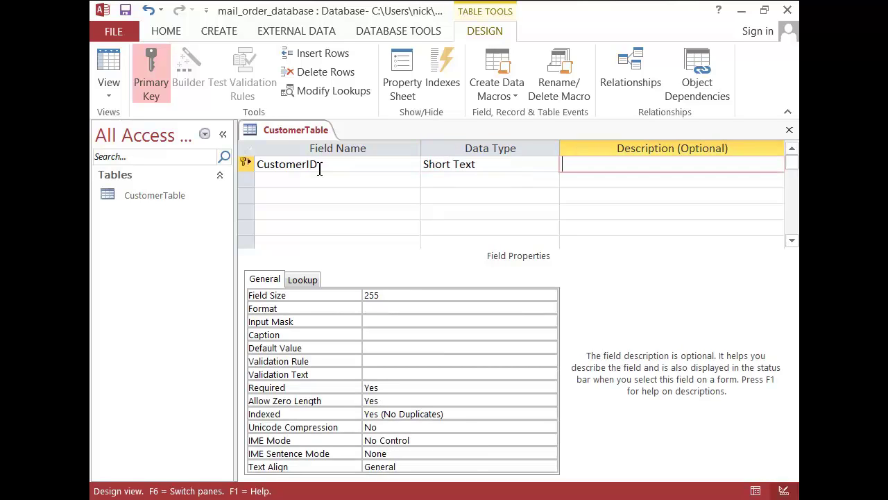
text(Unique identifer of each)
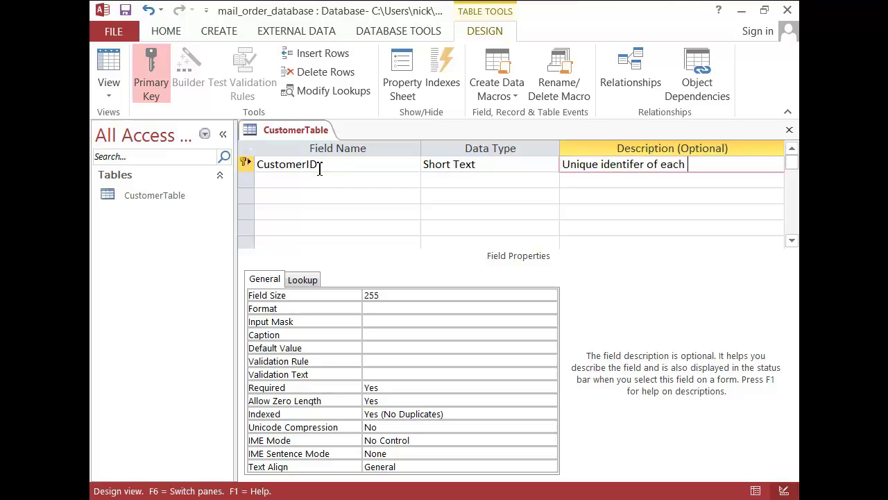
text( customer in this DB)
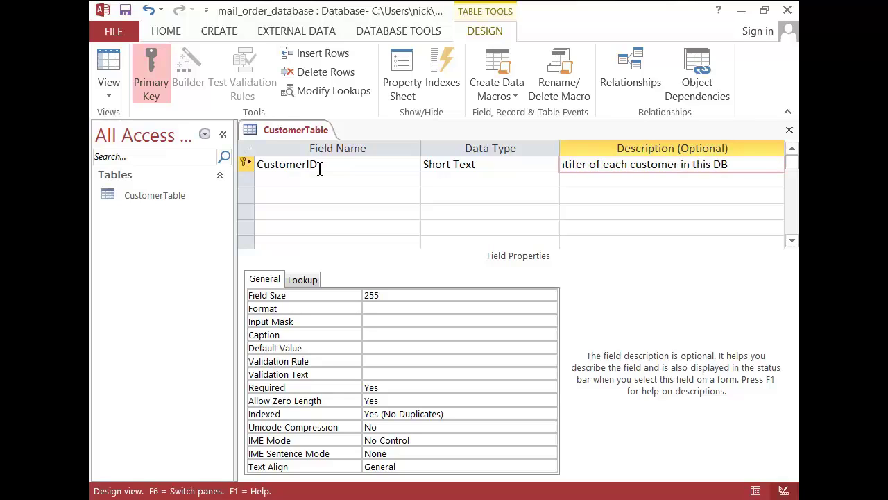
text( EG CUS001)
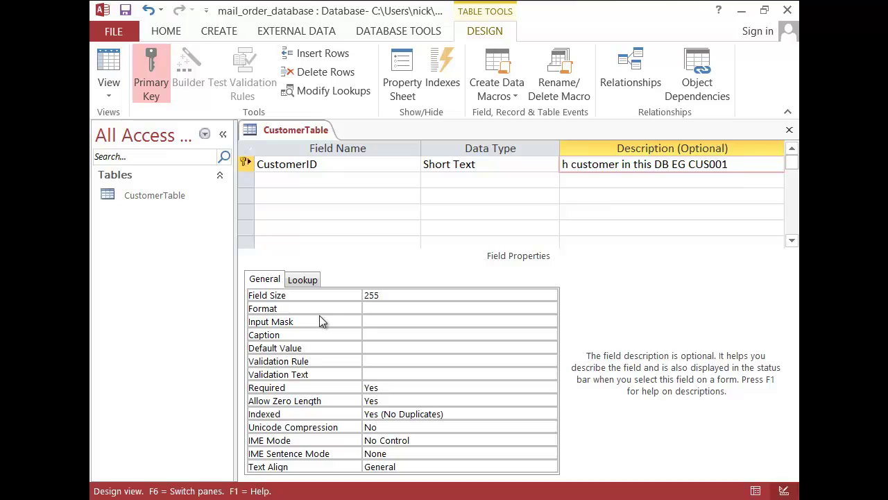
click(351, 298)
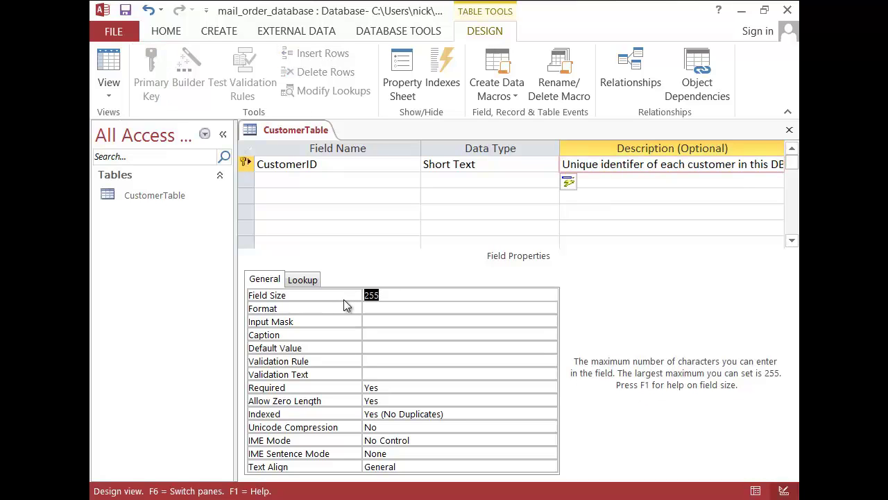
Step: Give CustomerID field size 6 and input mask "CUS"###
text(6)
click(380, 321)
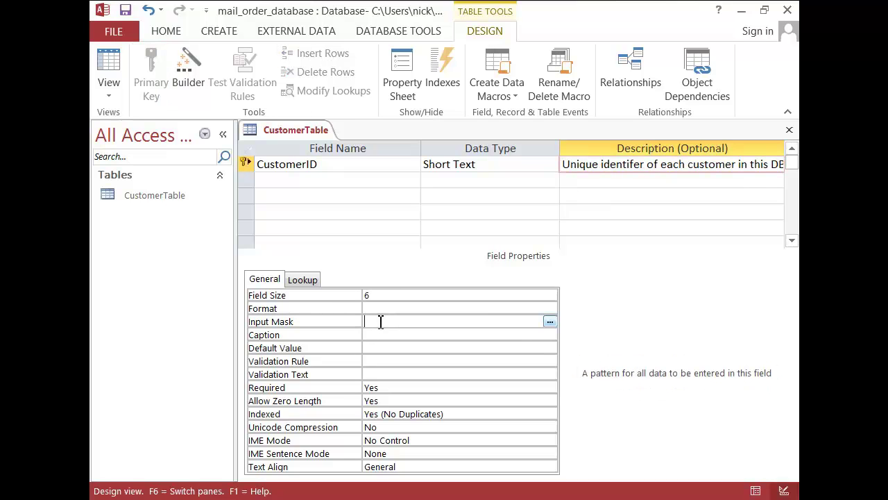
text("CU)
text("###)
Step: Add a Short Text field CustomerName described 'Customers Name EG John'
click(310, 182)
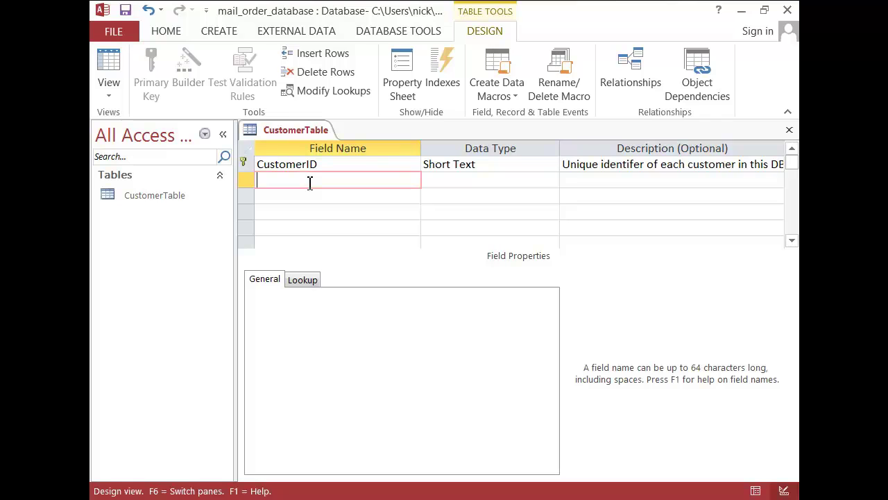
text(CustomerName)
key(Tab)
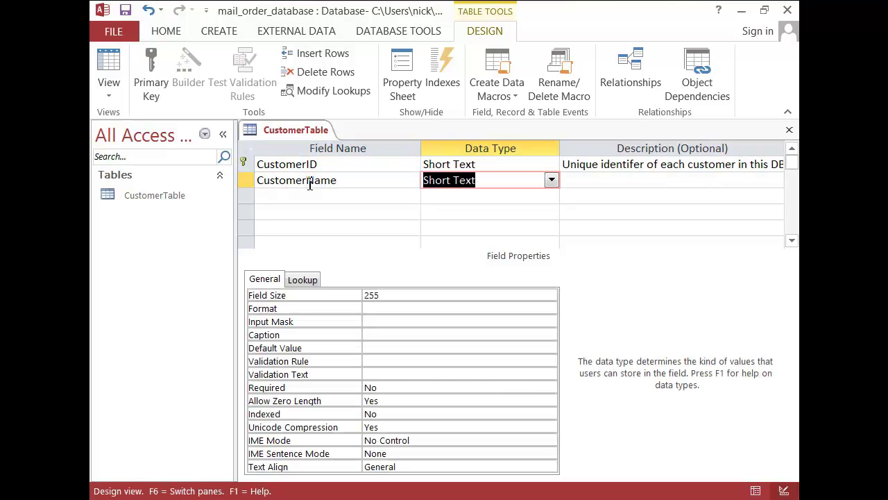
key(Tab)
text(Customer)
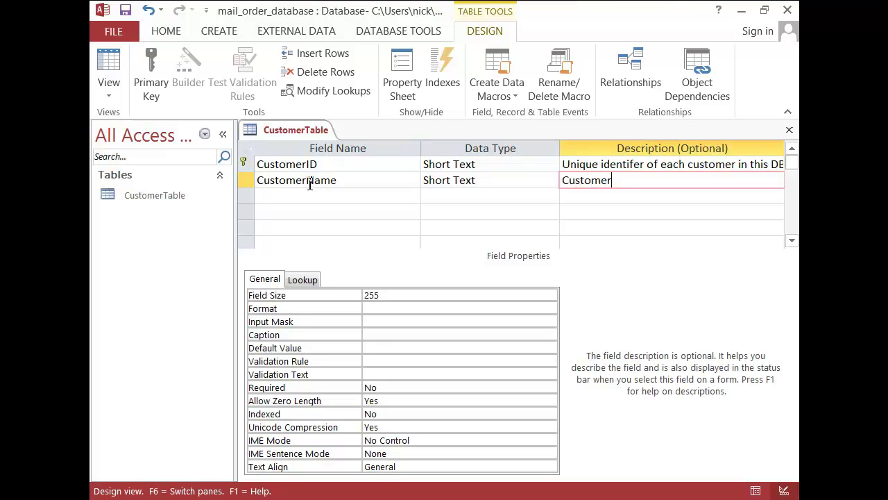
text(s Name EG John)
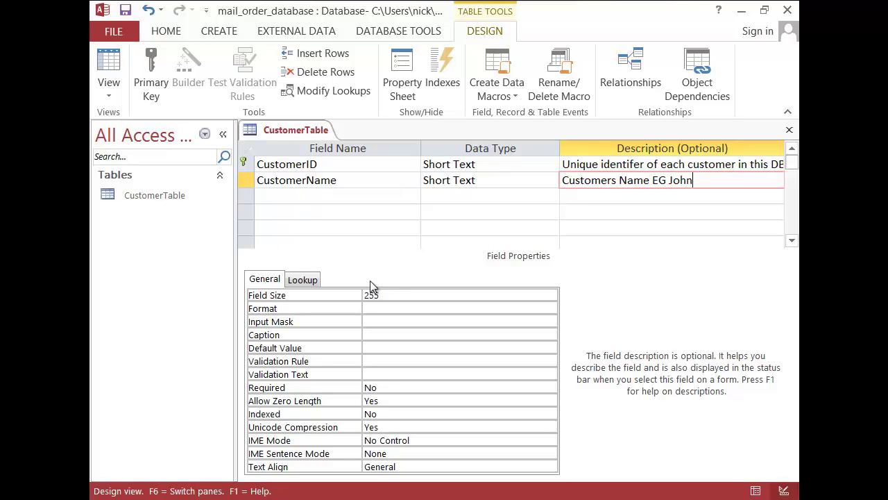
click(393, 295)
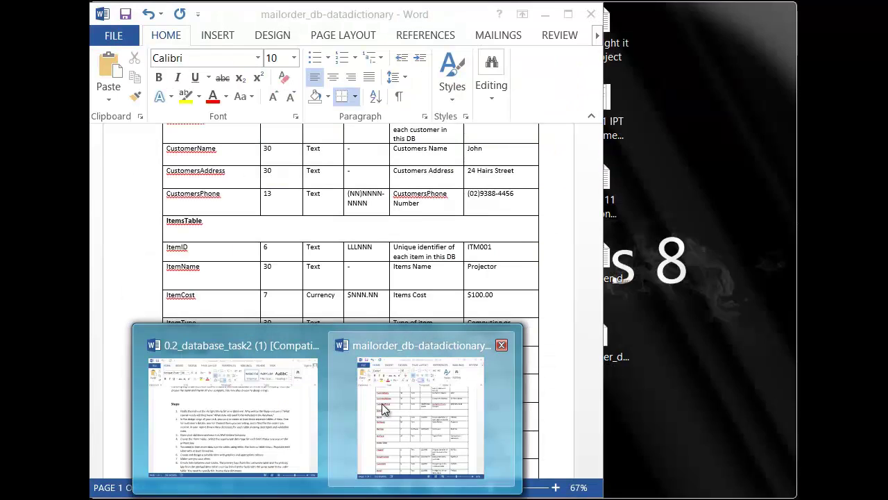
Step: Check the Customer Table in the Word dictionary and set CustomerName's field size to 30
click(381, 403)
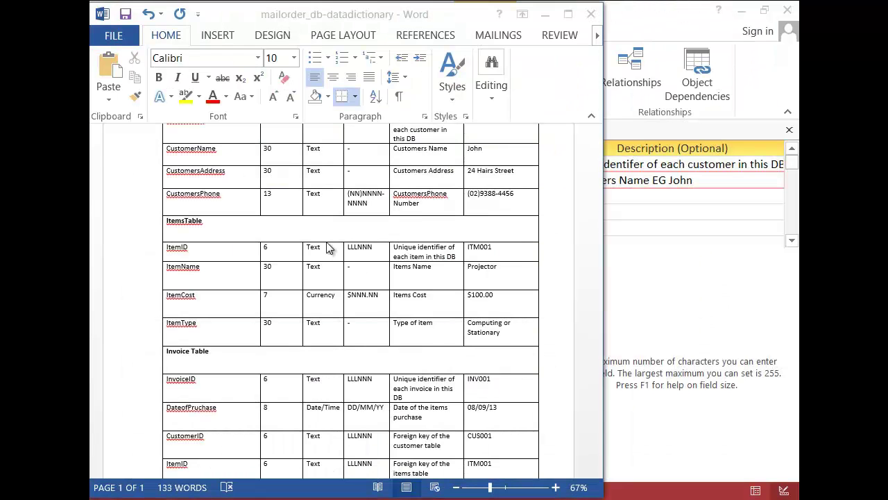
scroll(305, 229, up, 3)
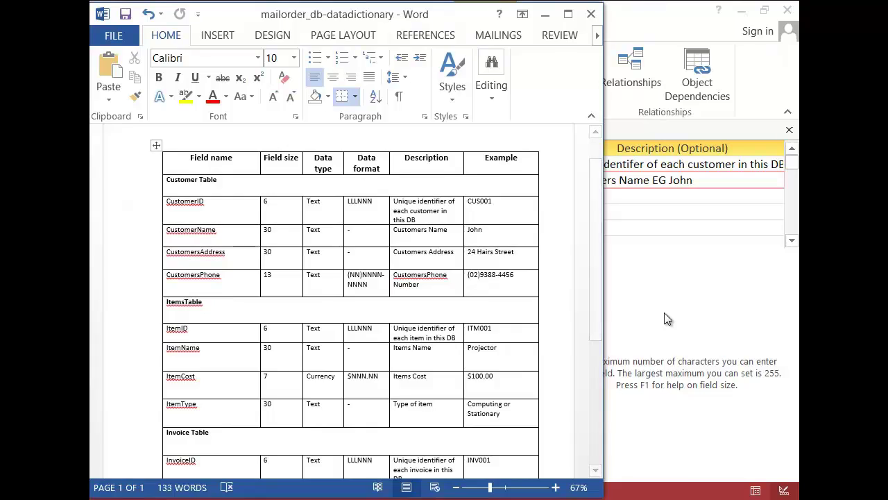
click(664, 320)
text(30)
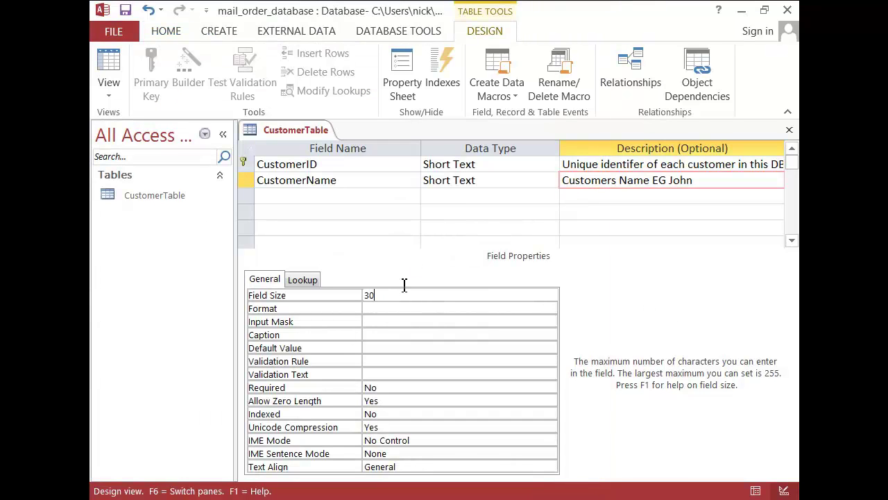
Step: Look up the address description in Word and name the third field CustomersAddress
click(433, 443)
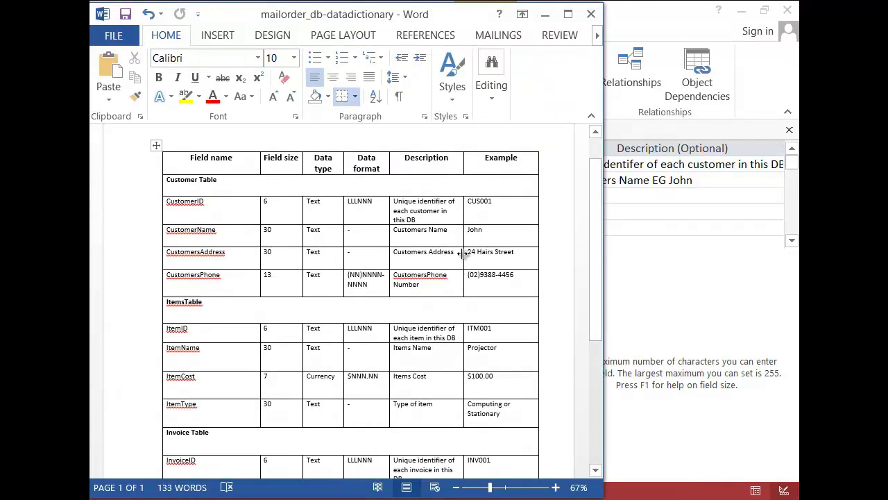
drag(456, 252, 395, 254)
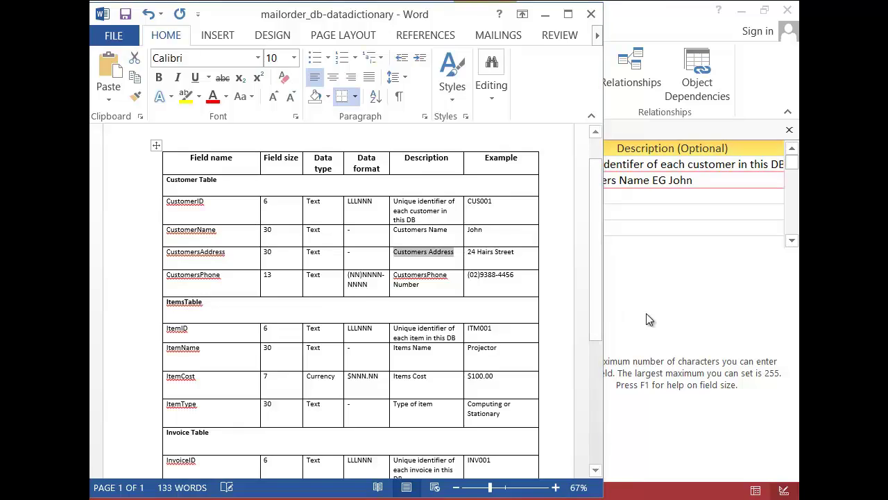
click(646, 319)
click(302, 198)
text(CustomersAddress)
key(Tab)
key(Tab)
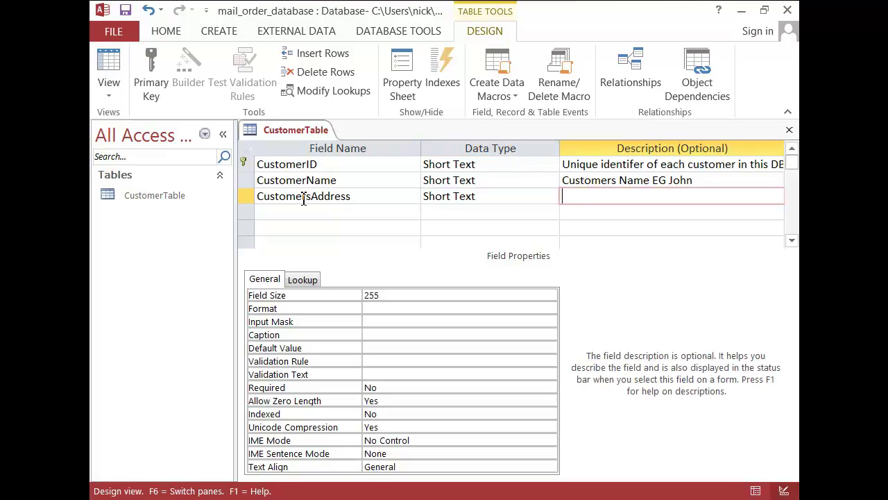
text(Customers Address EG )
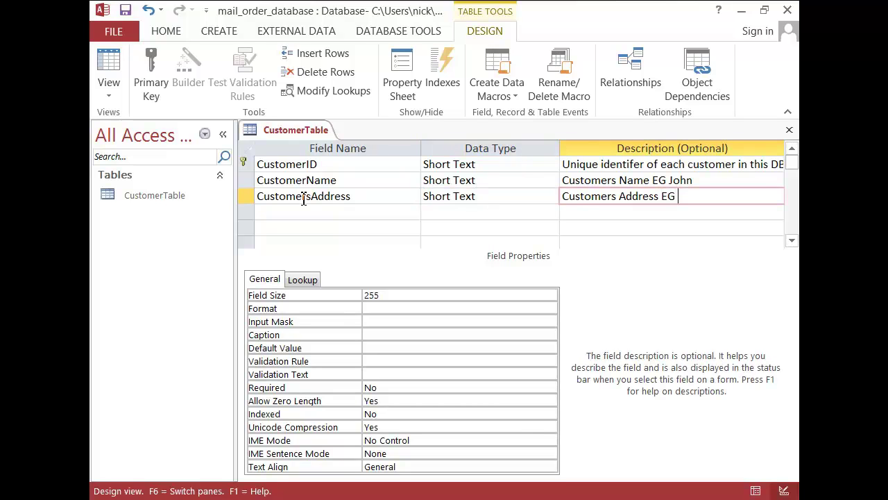
double_click(382, 299)
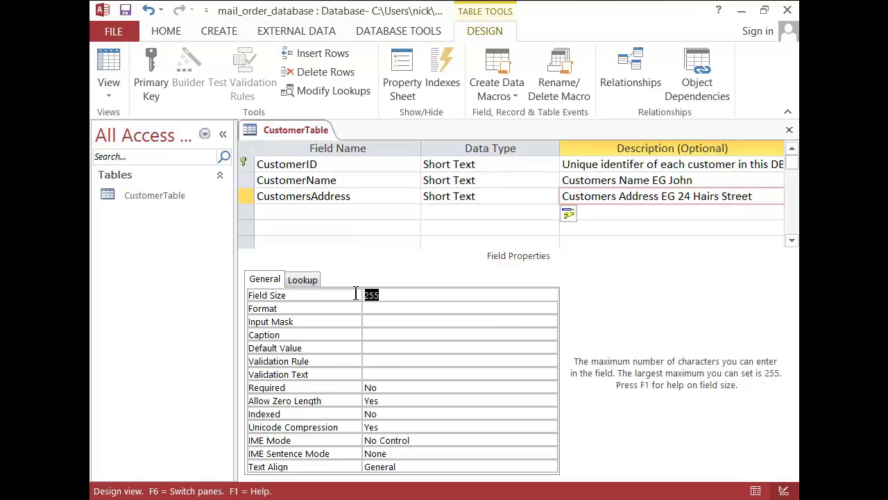
text(30)
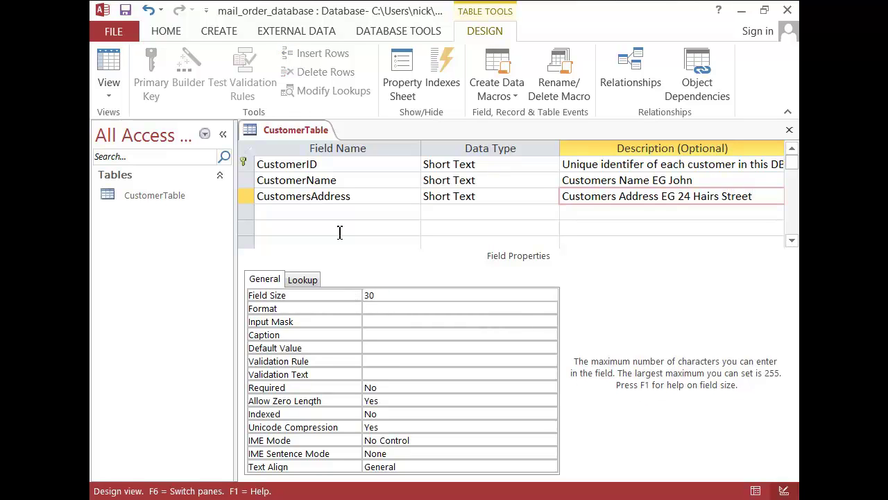
click(326, 498)
click(406, 416)
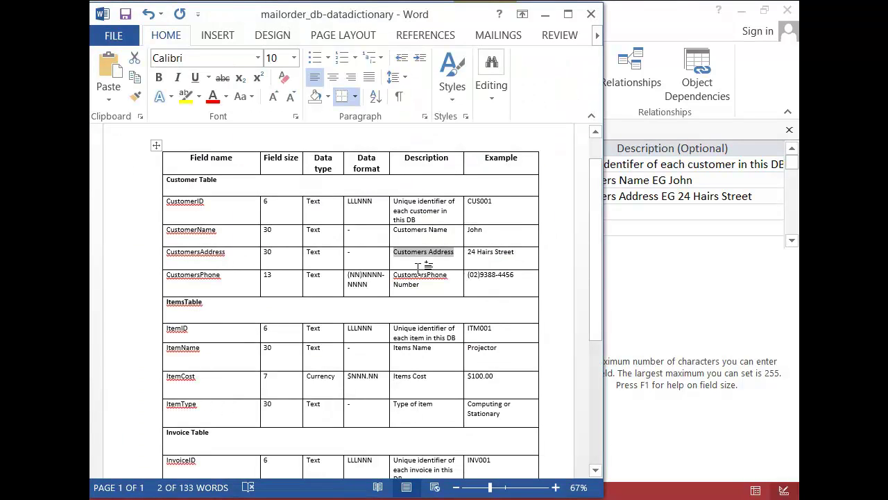
drag(518, 276, 469, 280)
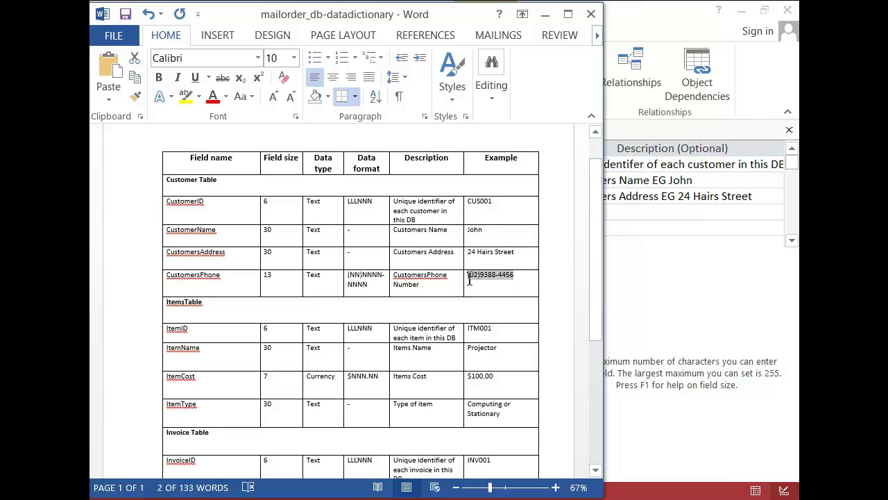
click(641, 284)
click(315, 216)
text(CustomersPhone)
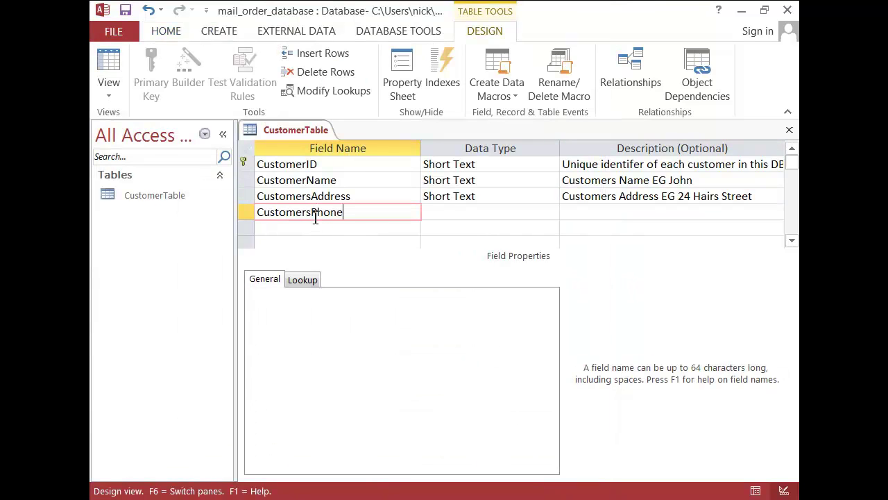
key(Tab)
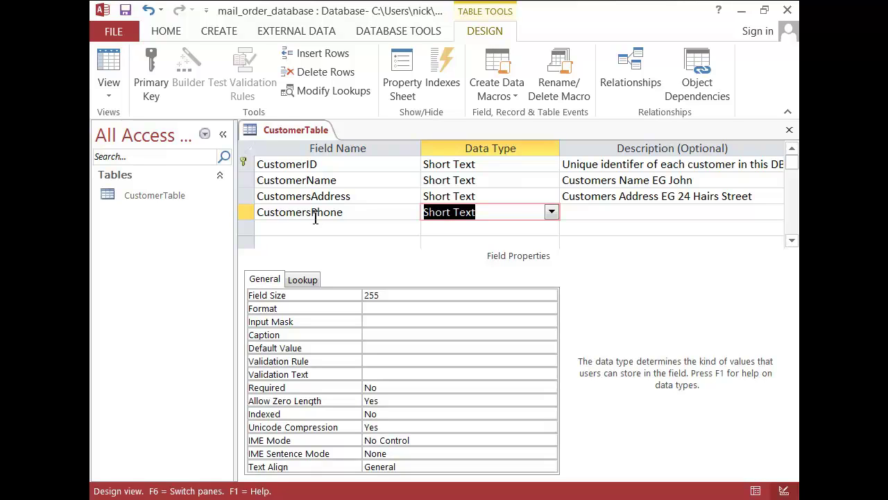
key(Tab)
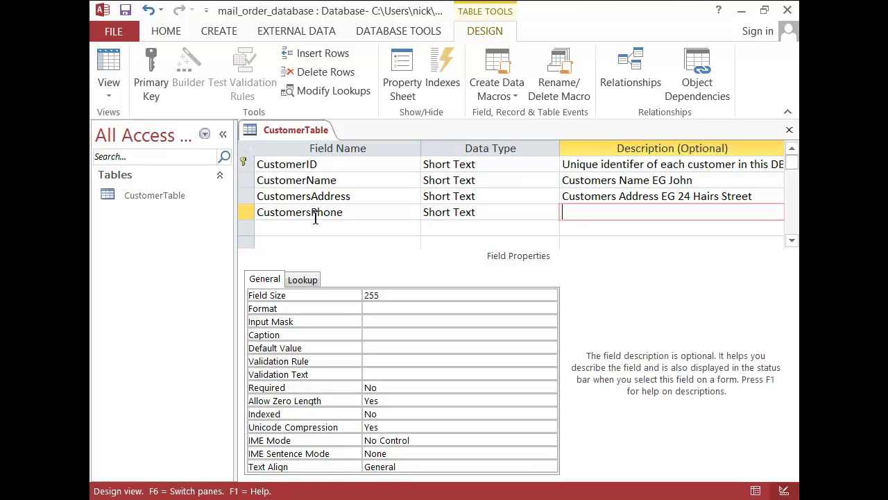
text(Customers Phone)
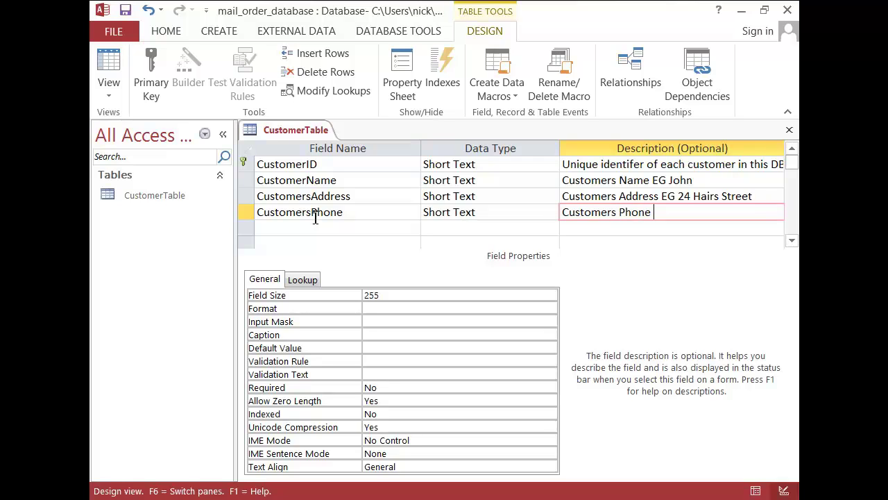
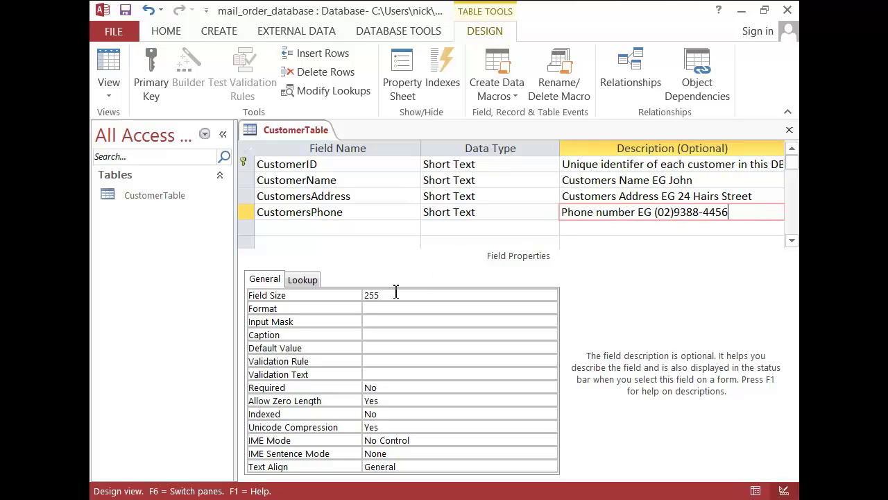
click(367, 295)
double_click(367, 295)
text(13)
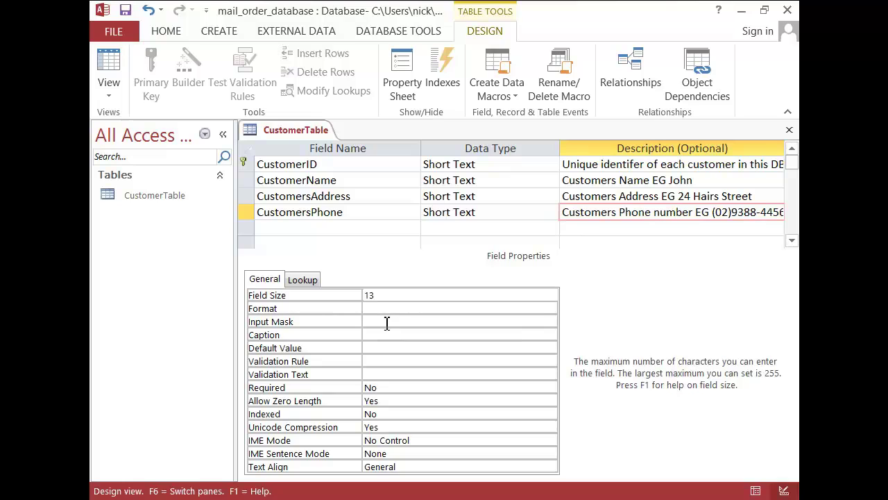
click(386, 321)
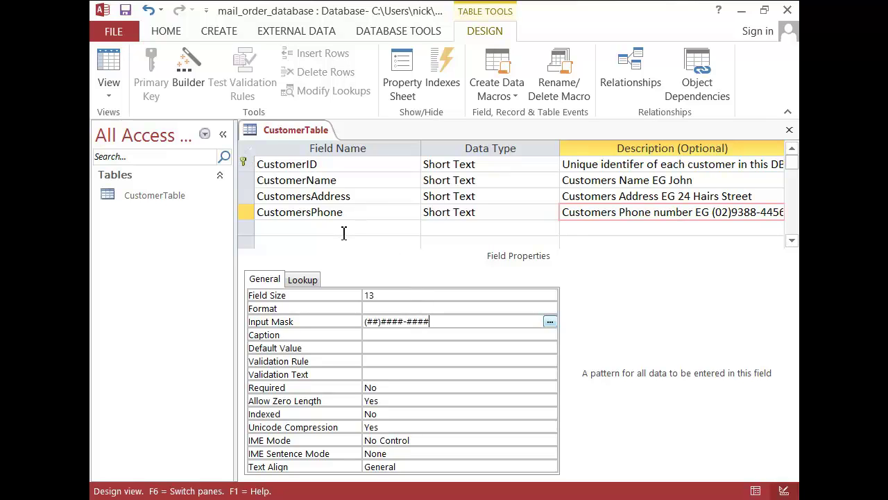
right_click(306, 133)
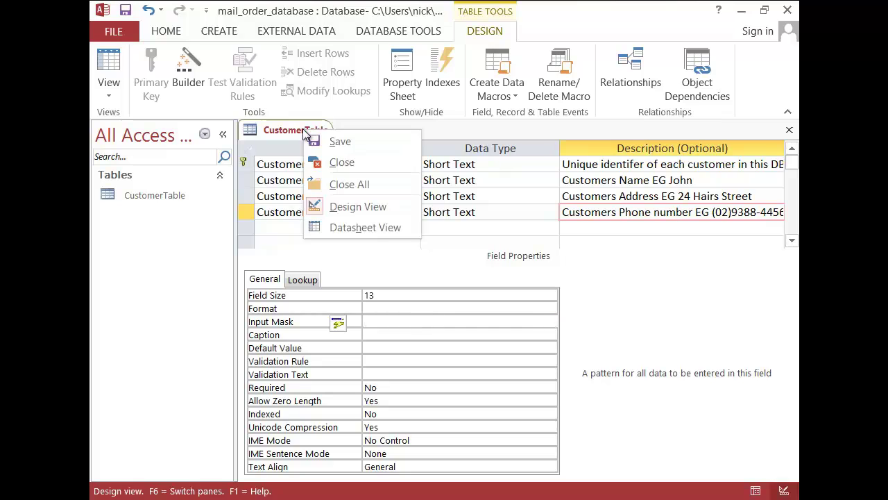
Step: Save CustomerTable and create a new blank table
click(342, 142)
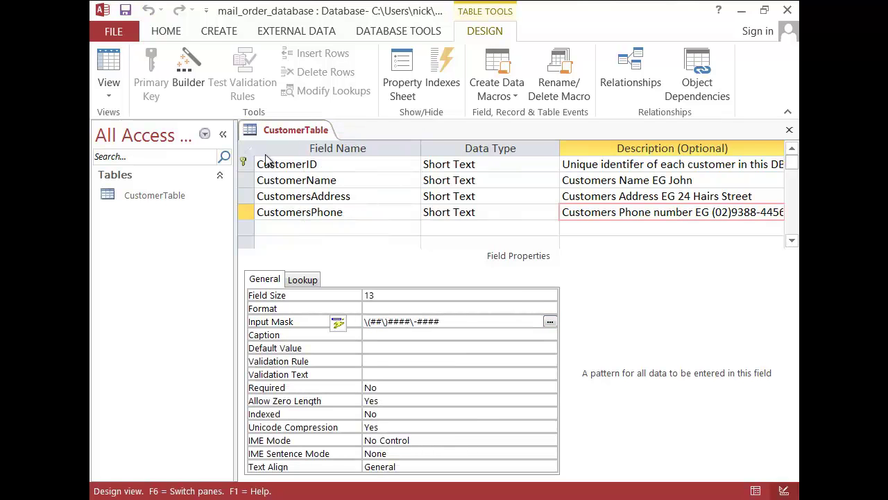
click(220, 35)
click(173, 89)
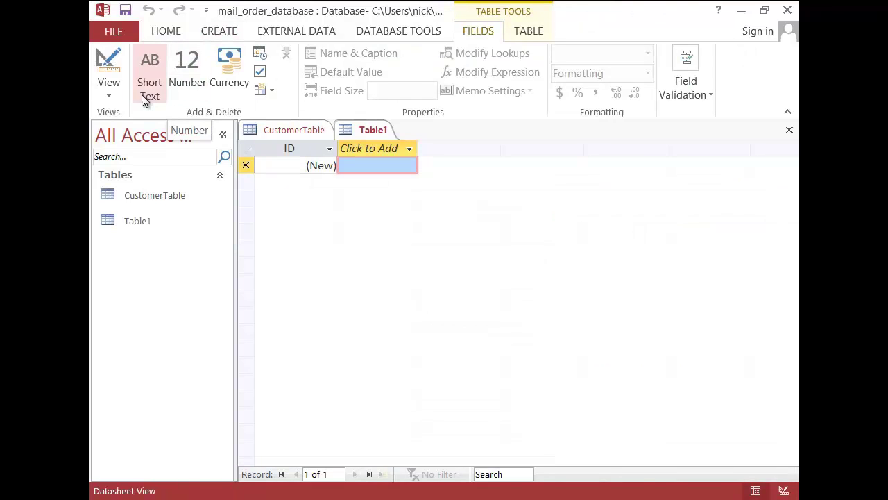
Step: Open the new table in Design View, saving it as ItemTable
click(111, 97)
click(143, 157)
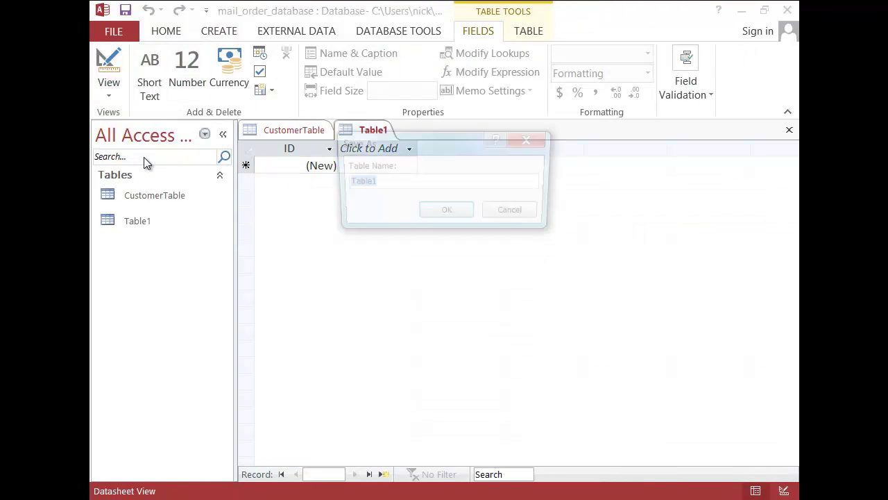
text(ItemTable)
key(Return)
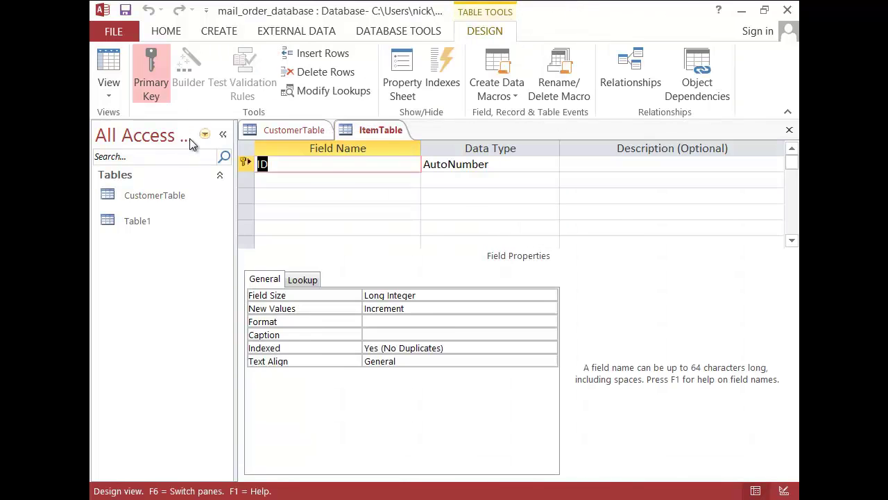
key(alt+Tab)
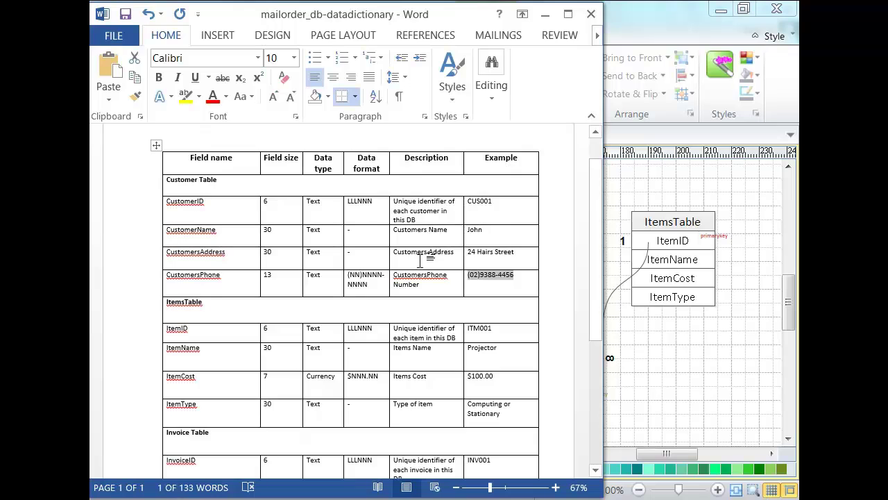
Step: Select the ItemID description in the Word data dictionary, then return to Access
scroll(420, 260, down, 1)
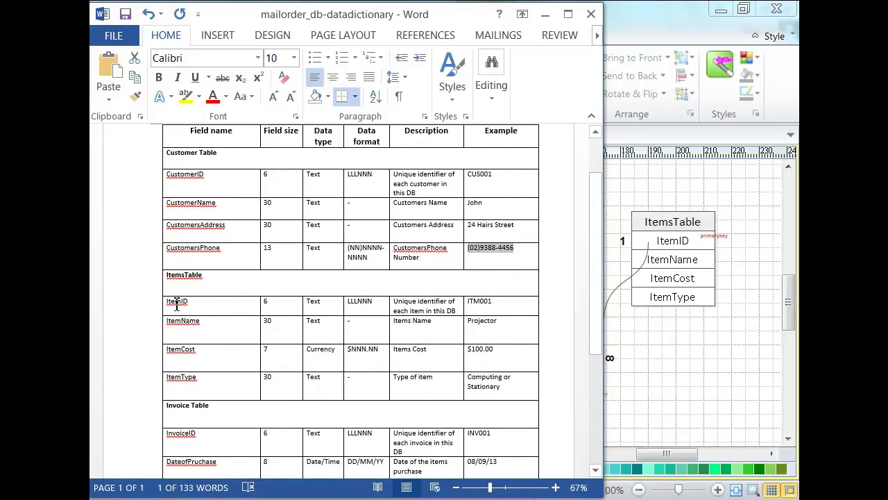
drag(458, 310, 410, 312)
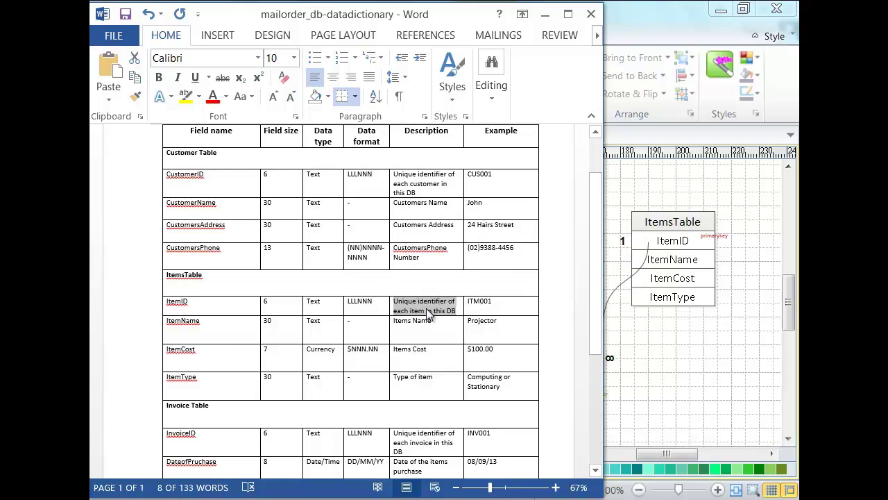
key(alt+Tab)
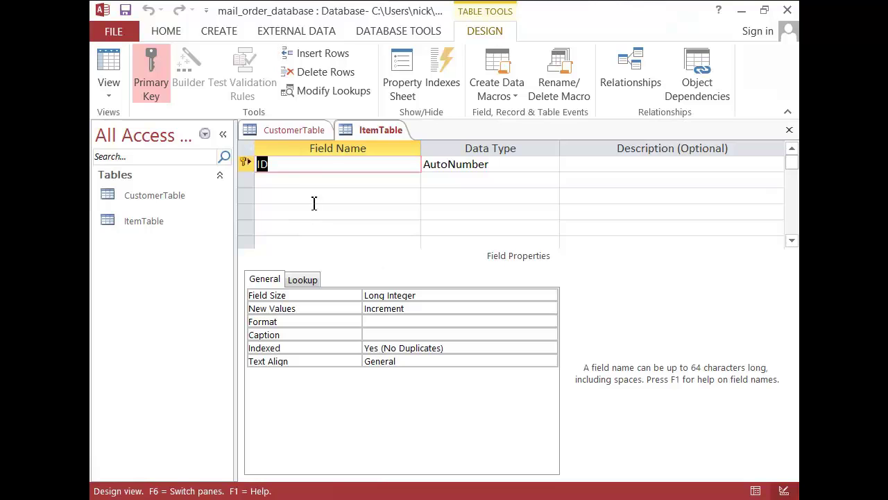
Step: Rename ID to ItemID as Short Text described 'Unique identifier of each item in this DB EG ITM001'
text(ItemID)
key(Tab)
text(short)
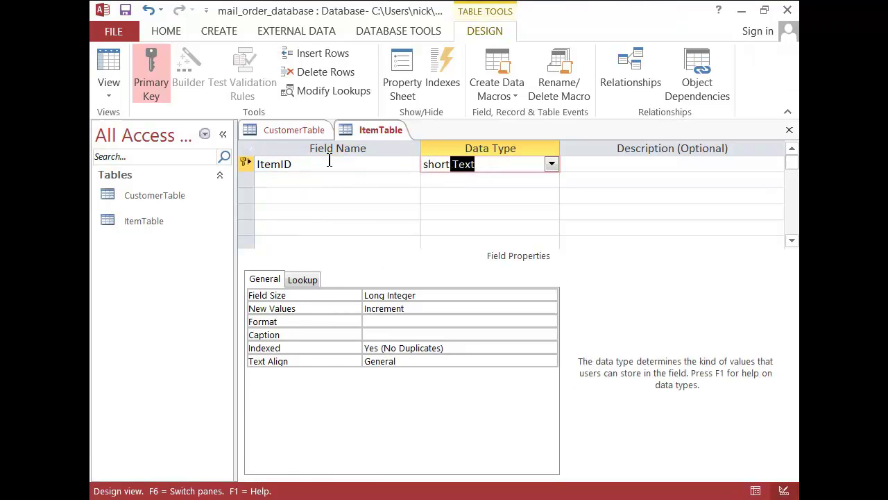
key(Tab)
text(Unique identifier of each item in this DB)
text( EG)
text( IT)
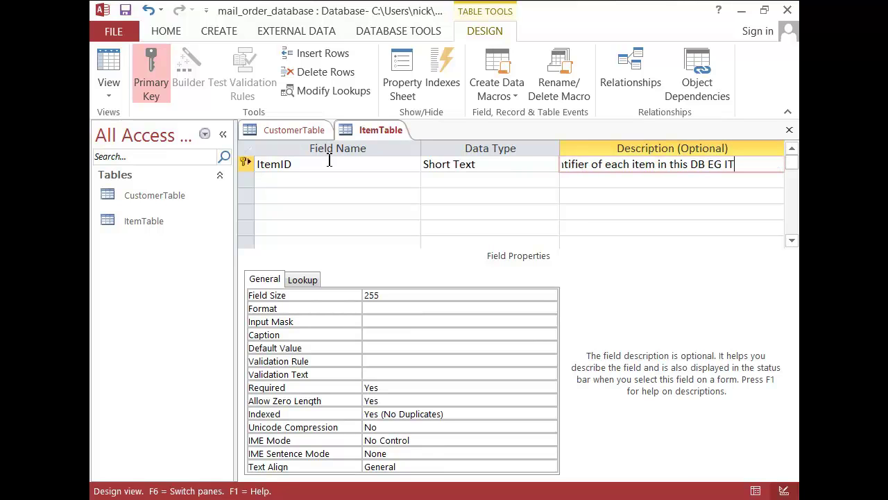
text(M001)
Step: Give ItemID a field size of 6 and the input mask "ITM"###
click(340, 296)
text(6)
click(381, 321)
text("ITM"###)
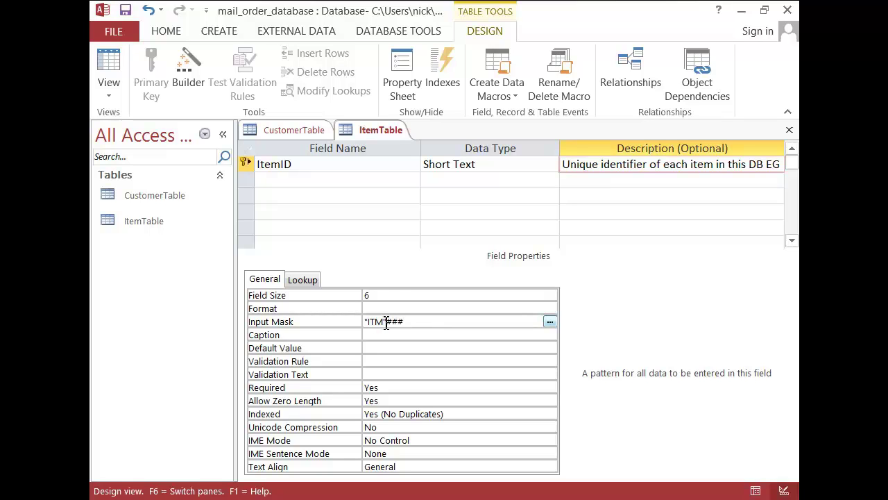
click(333, 179)
Step: Look up the ItemName description in the Word data dictionary
mouse_move(329, 488)
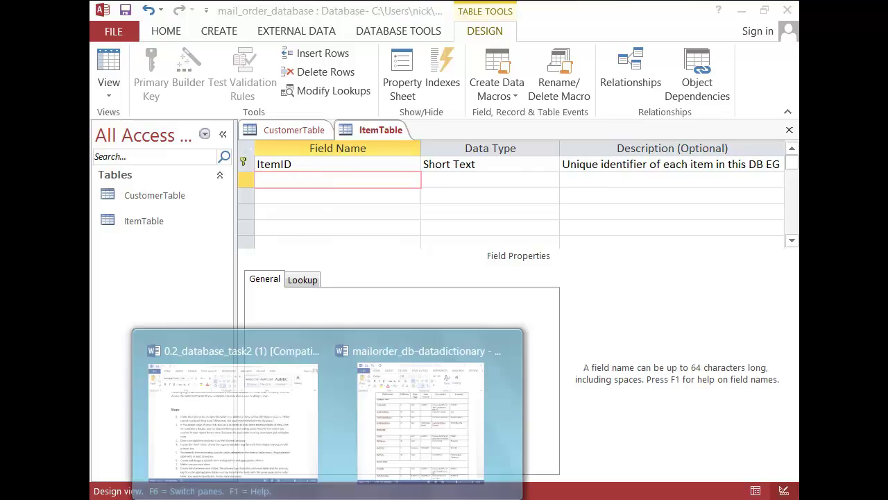
click(420, 410)
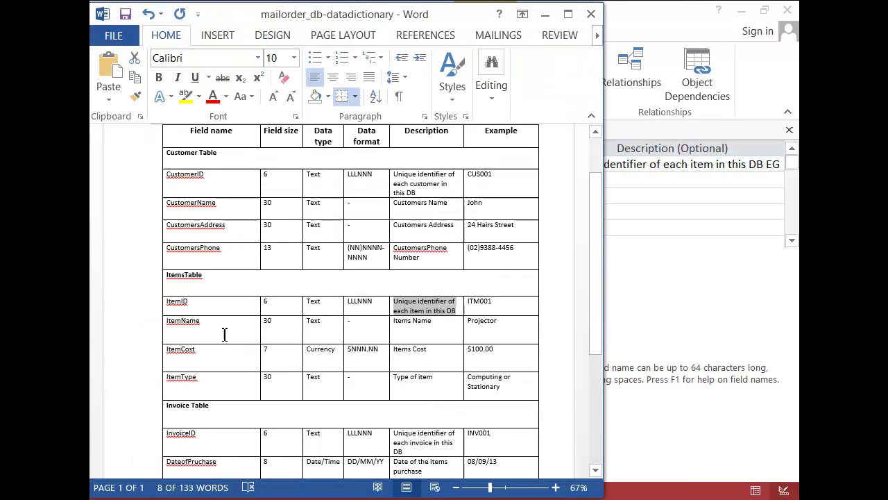
triple_click(412, 325)
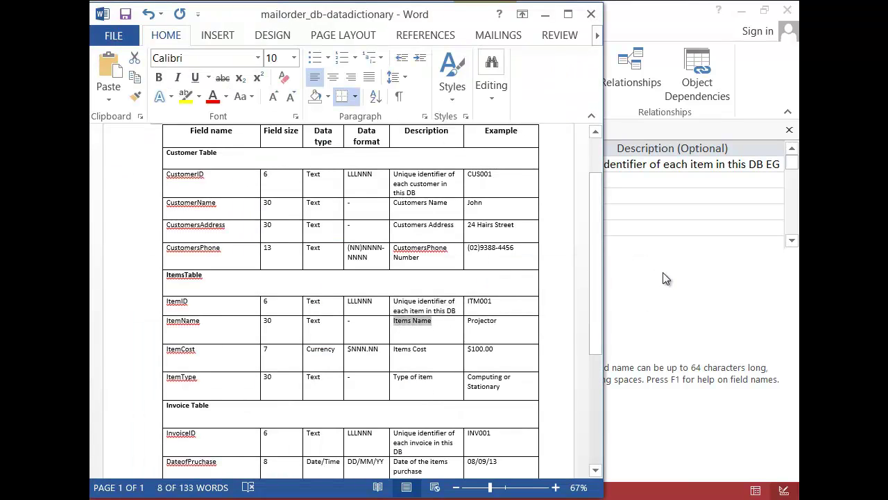
click(655, 271)
Step: Add ItemName as Short Text described 'Items Name EG Projector' with field size 30
text(ItemName)
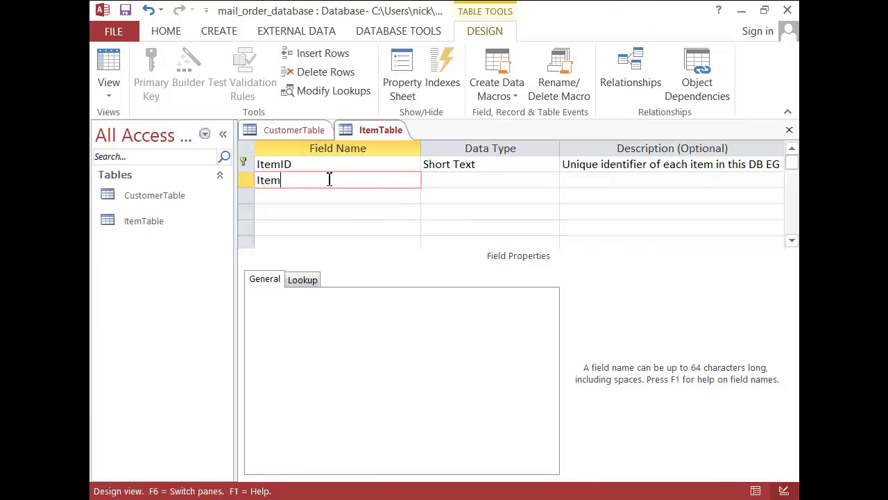
key(Tab)
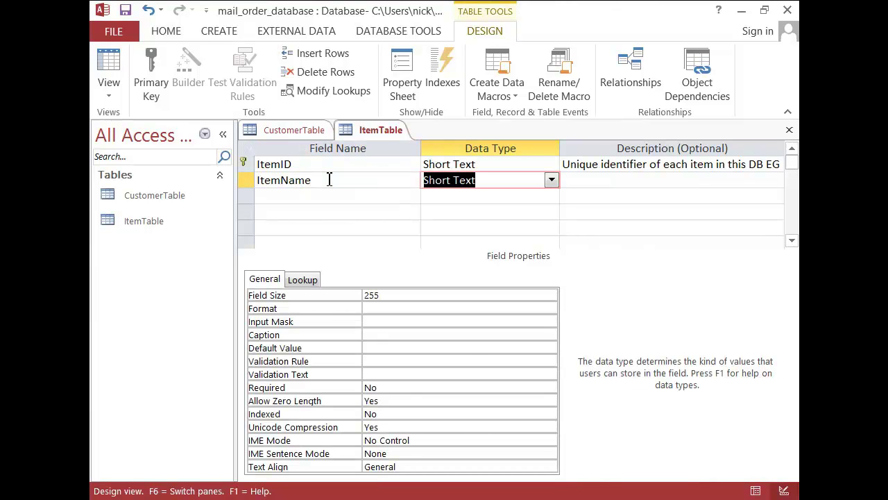
key(Tab)
text(Items Name EG Projector)
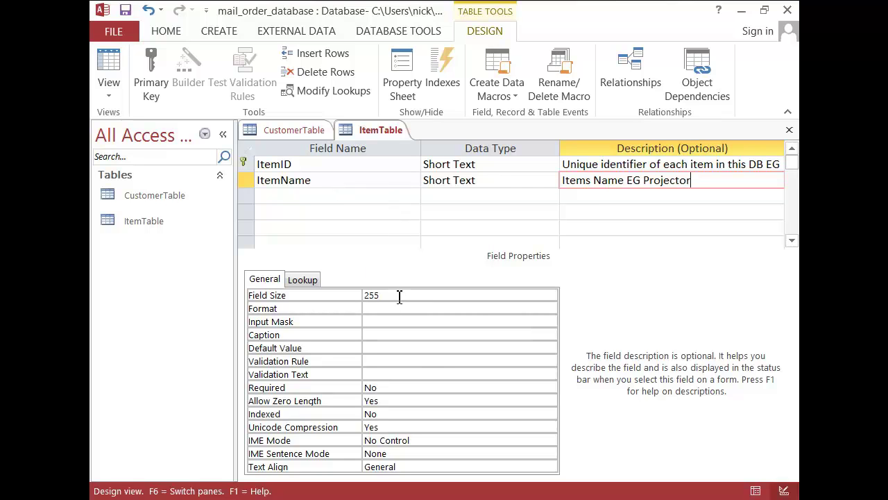
click(350, 297)
text(30)
Step: Look up the ItemCost description in the dictionary and begin the third field row
click(400, 430)
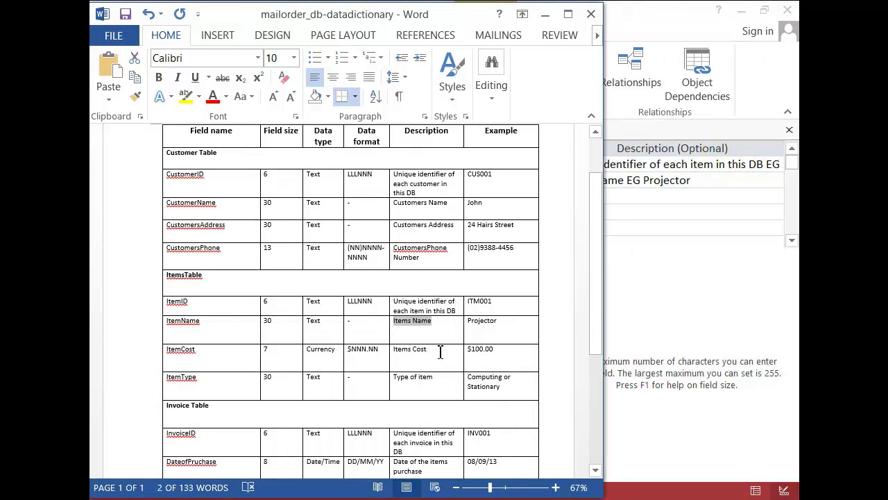
drag(431, 351, 401, 352)
click(649, 314)
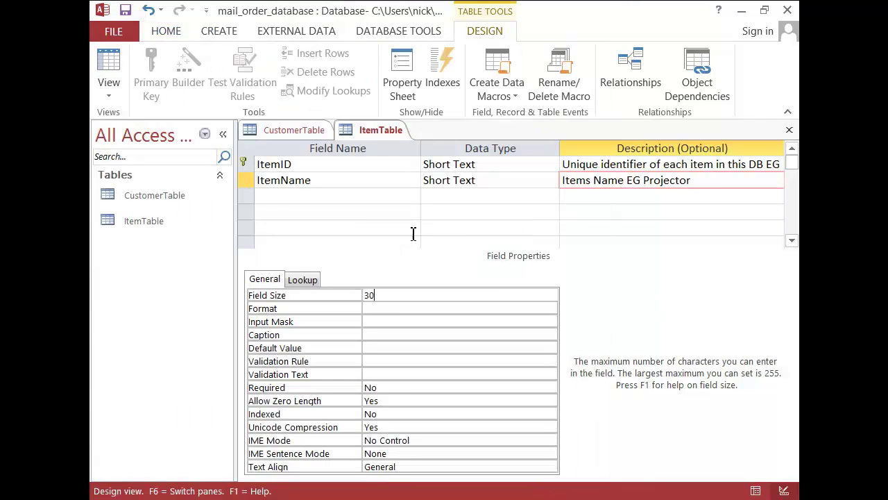
click(276, 196)
Step: Add ItemCost as a Currency field described 'Items Cost EG $100.00'
text(ItemCost)
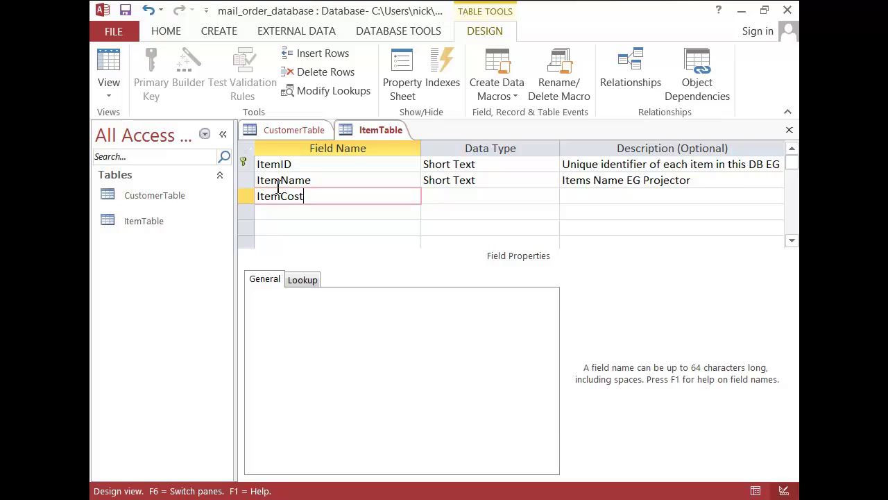
key(Tab)
click(551, 196)
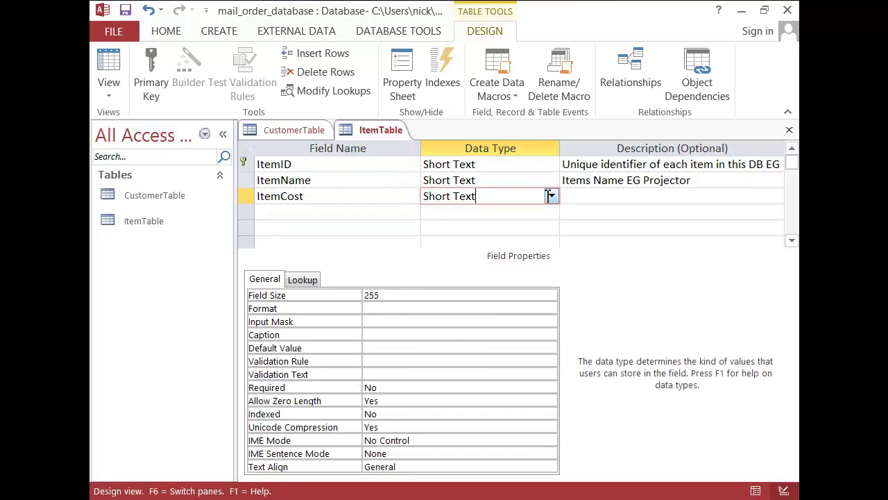
click(500, 276)
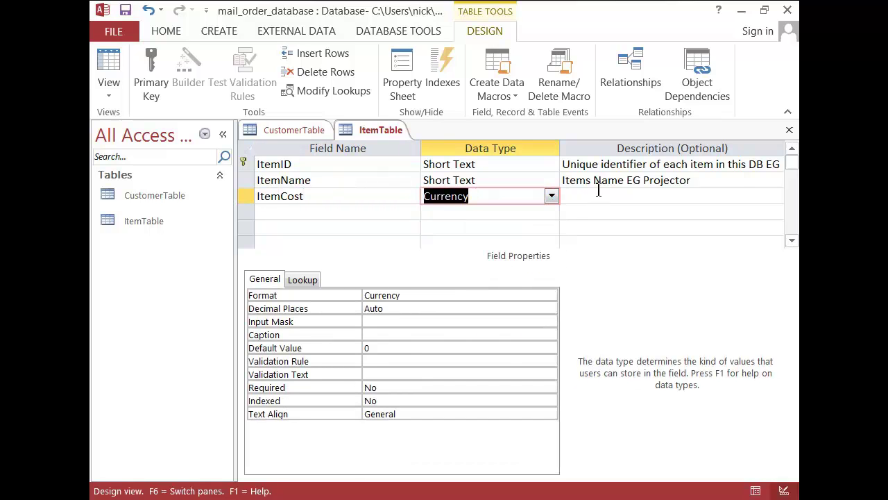
click(595, 195)
text(Items Cost EG)
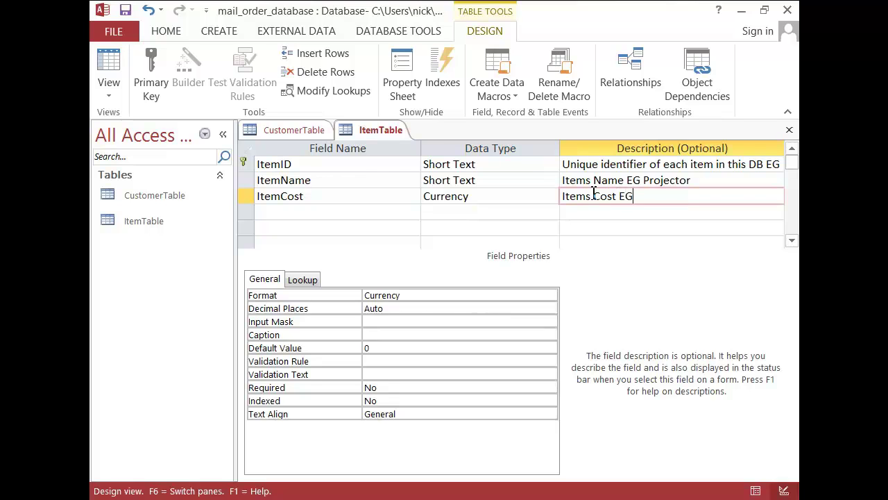
text( $100.00)
Step: Set ItemCost's Decimal Places to 2
click(419, 297)
click(550, 296)
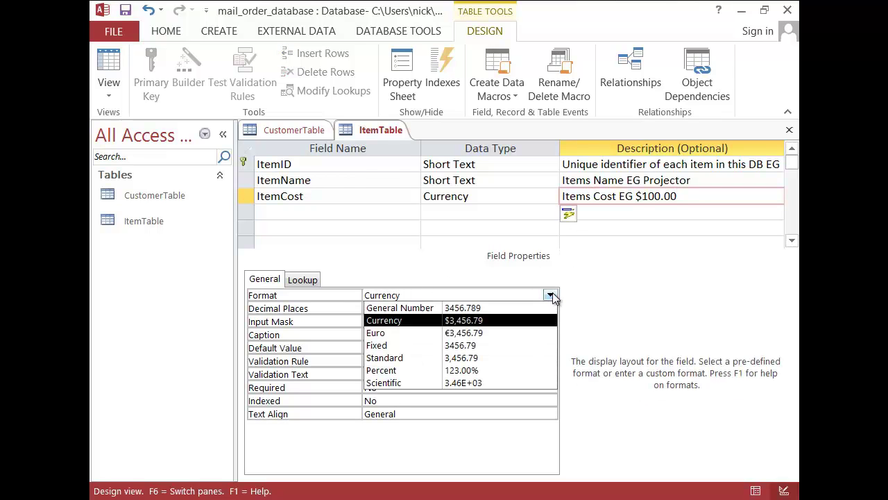
click(545, 310)
click(552, 308)
click(551, 308)
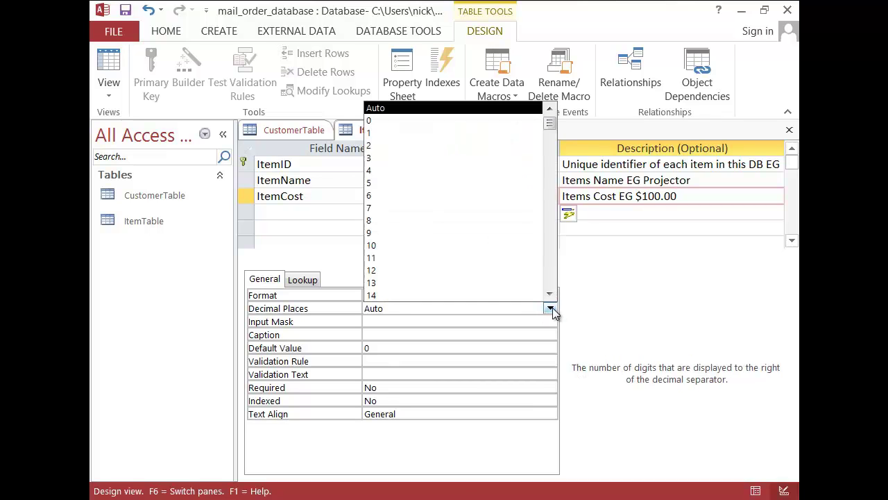
click(418, 146)
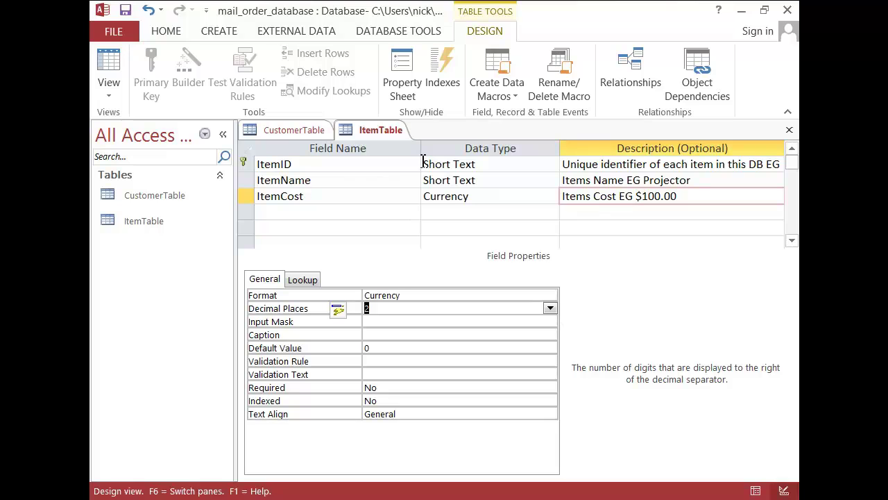
Step: Select ItemCost's input mask and cross-check the Word data dictionary
click(401, 323)
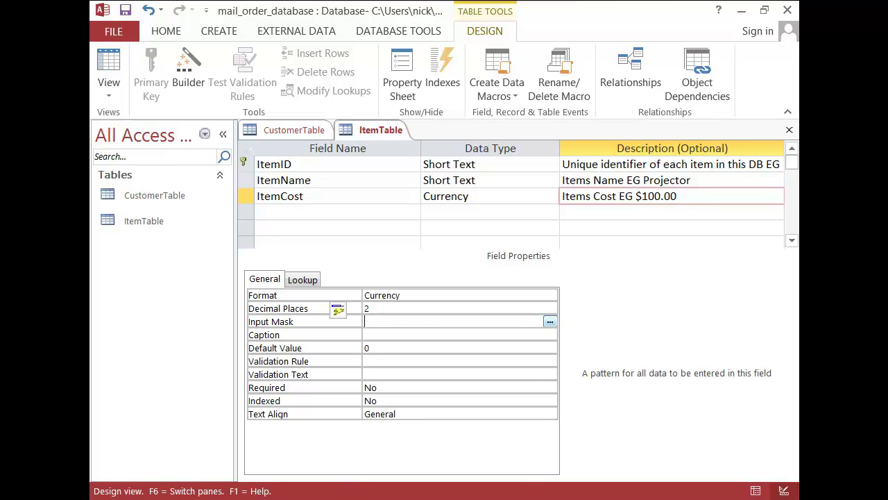
click(326, 497)
click(397, 443)
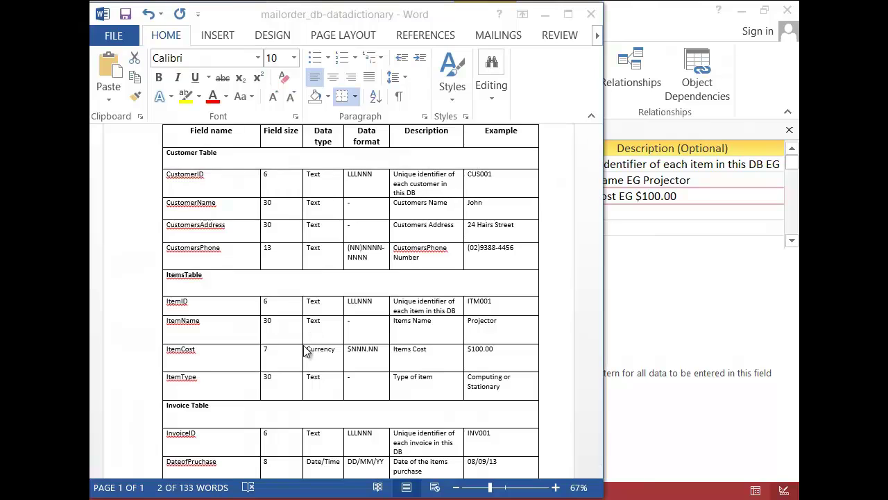
click(663, 331)
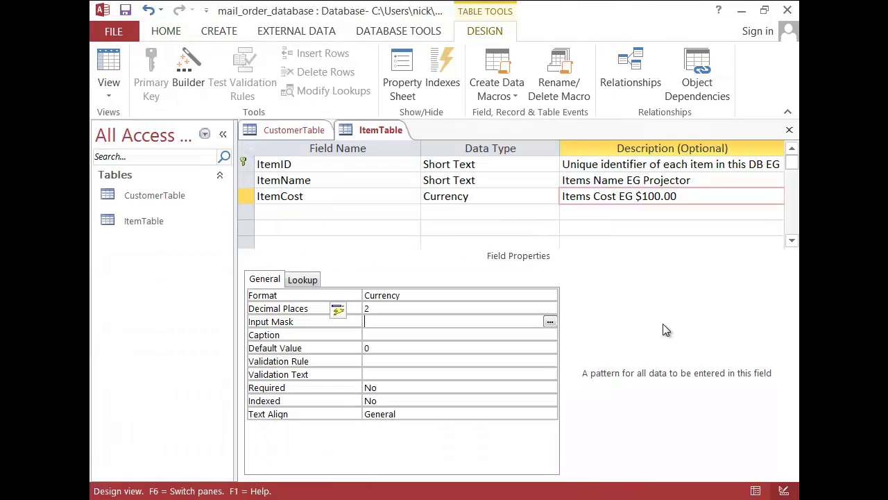
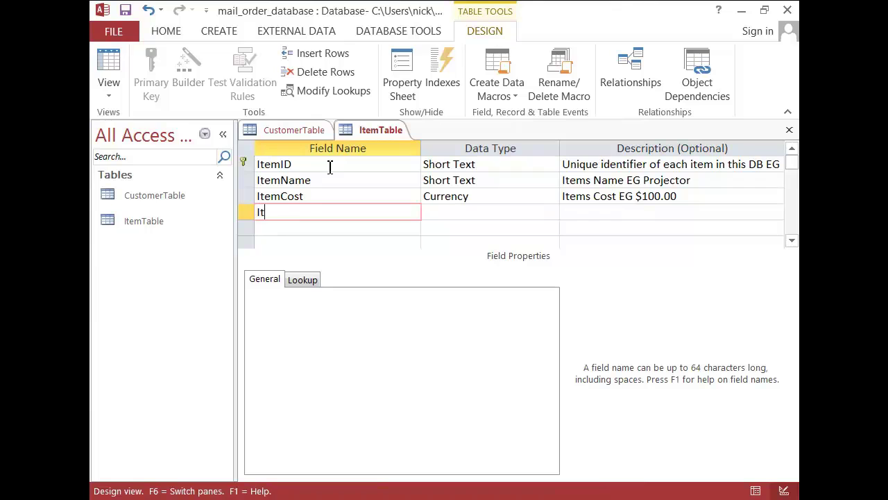
Step: Add Short Text field ItemType, described 'Item s Type either Computing or Stationary', with field size 30
text(Type)
key(Tab)
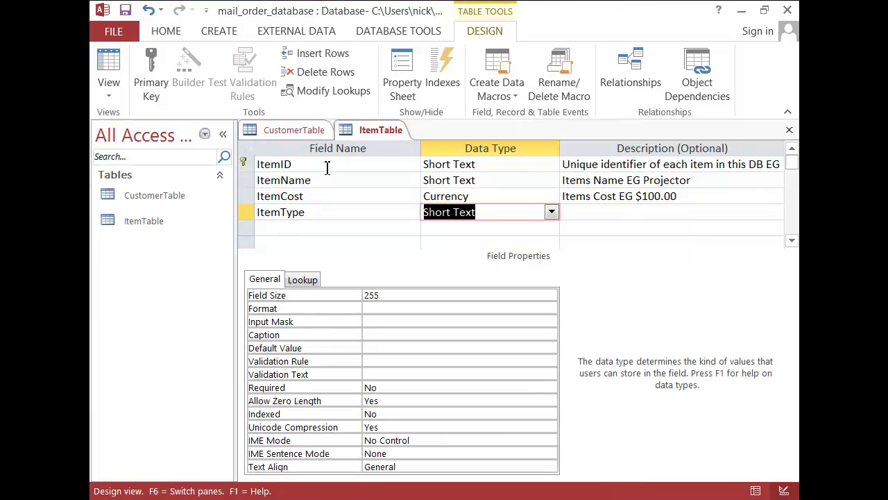
click(610, 211)
text(Item s Type either Computing or Stationary)
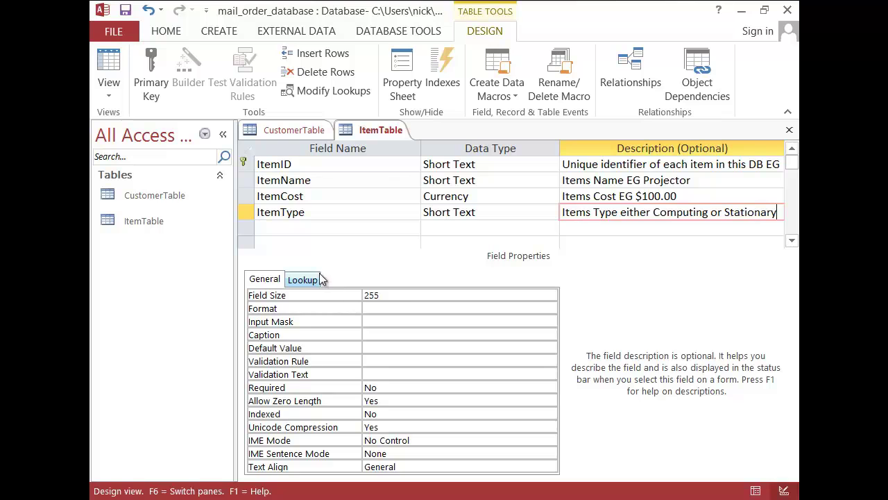
click(394, 295)
mouse_move(320, 497)
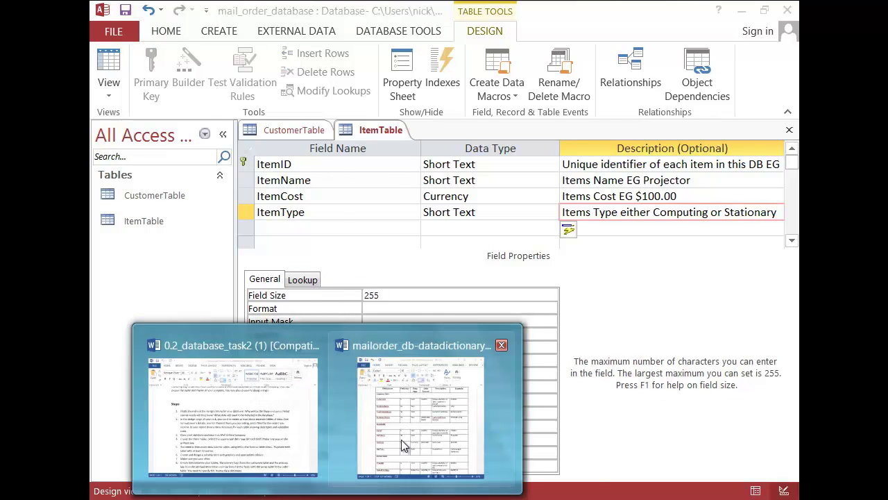
click(419, 430)
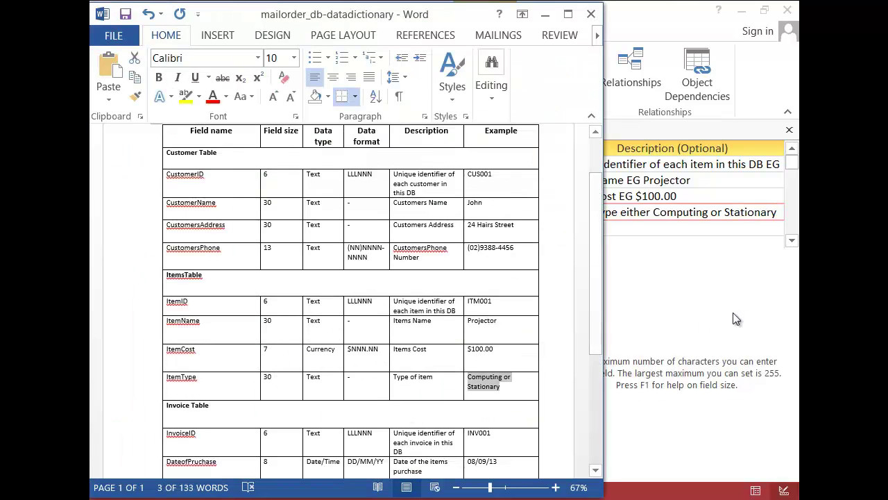
click(712, 327)
text(30)
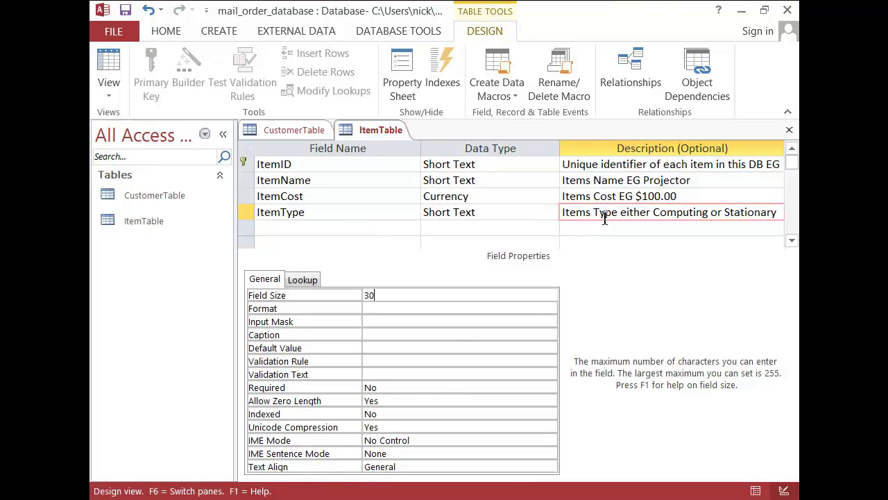
Step: Set ItemType's lookup to a List Box with a Value List row source type
click(302, 281)
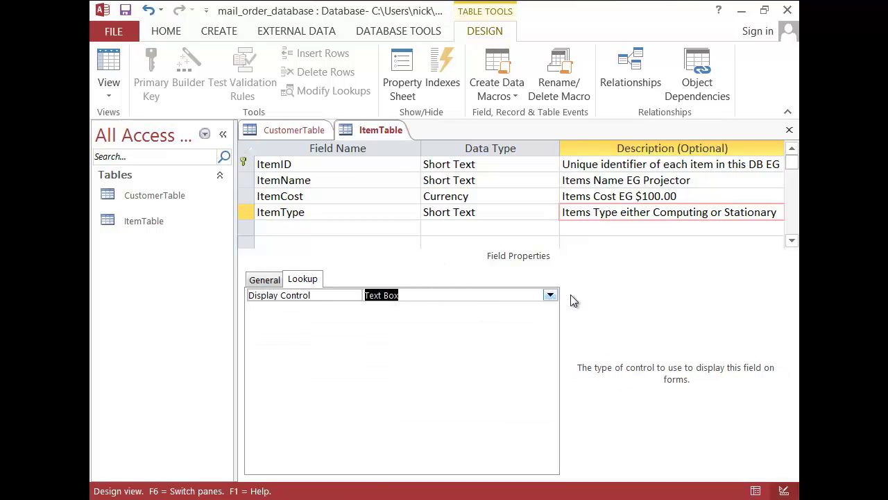
click(550, 297)
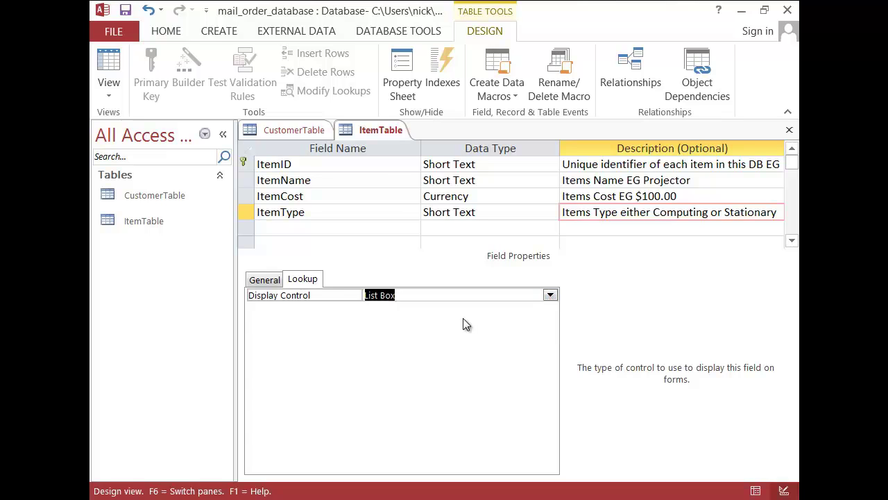
click(467, 319)
click(305, 311)
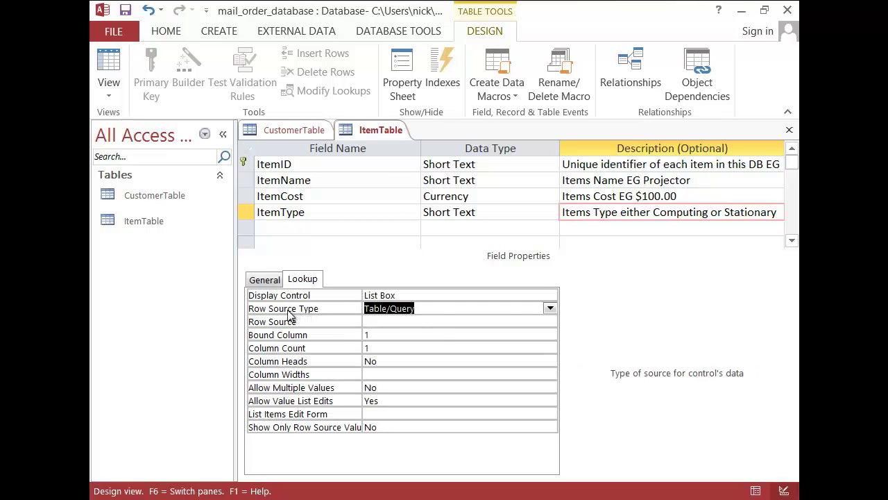
click(550, 308)
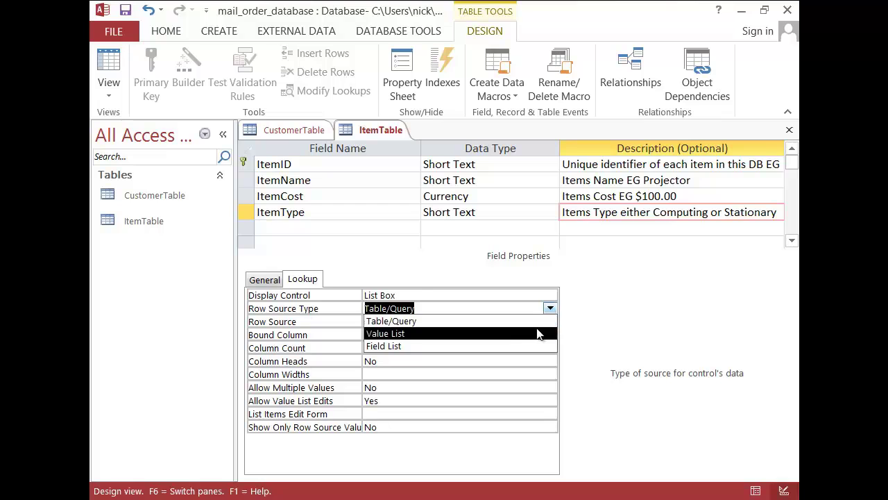
click(535, 334)
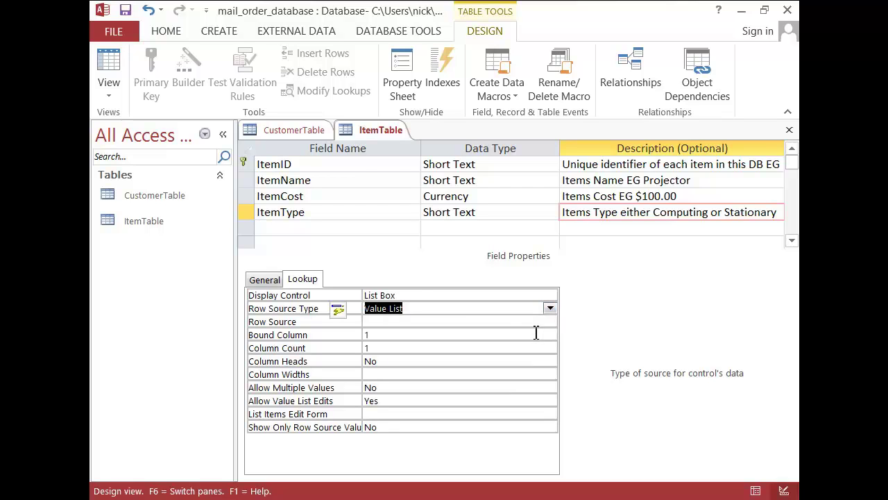
Step: Enter Computing;Stationary as the row source and save ItemTable
click(402, 319)
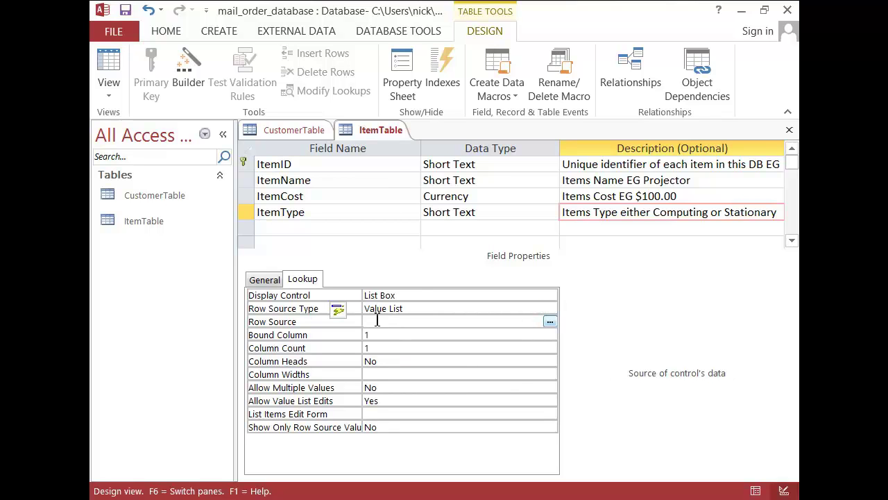
text(Computing or Stationary)
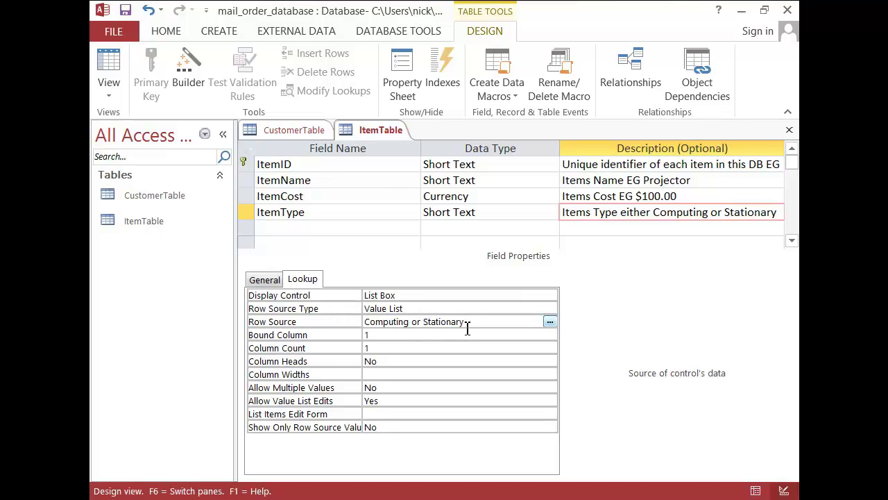
key(ctrl+shift+Left)
text(;)
right_click(384, 130)
click(413, 144)
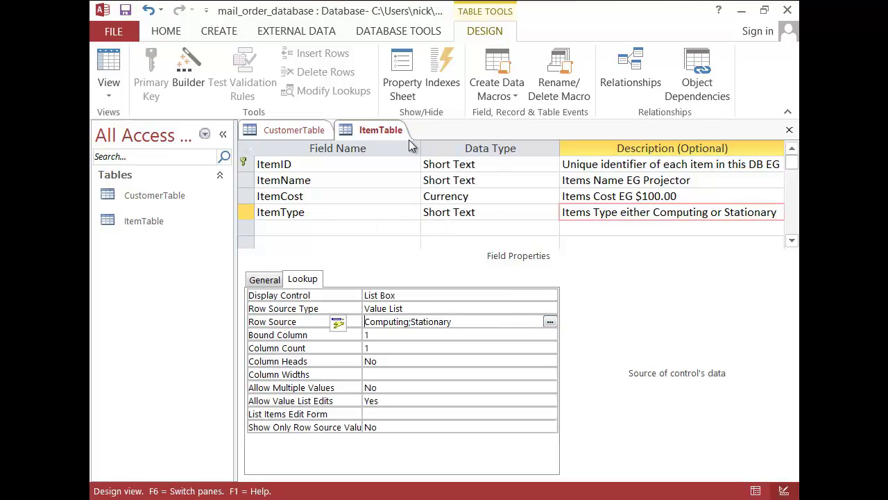
click(110, 97)
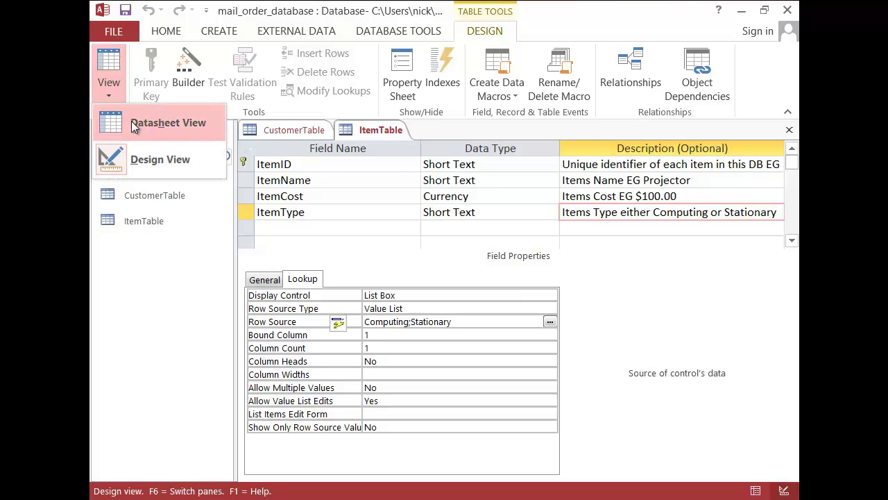
Step: Switch ItemTable to Datasheet View and confirm ItemType's dropdown lists Computing and Stationary
click(131, 122)
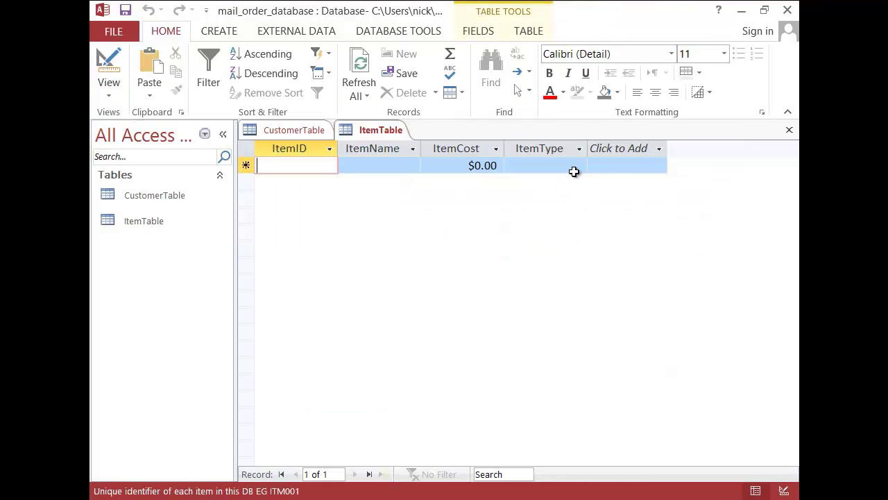
click(580, 165)
click(579, 165)
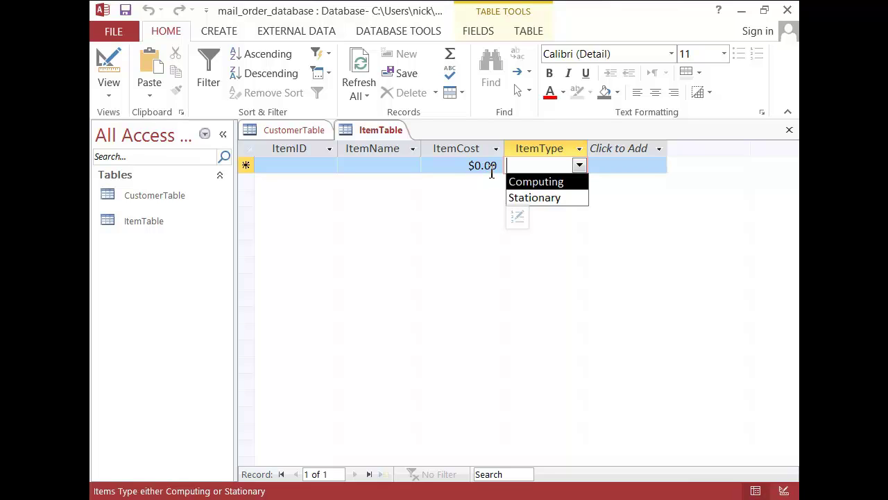
click(375, 129)
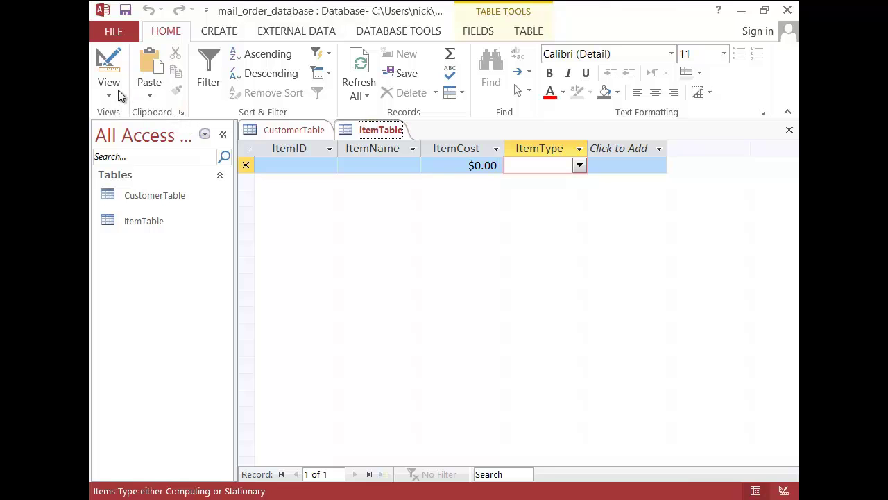
click(216, 33)
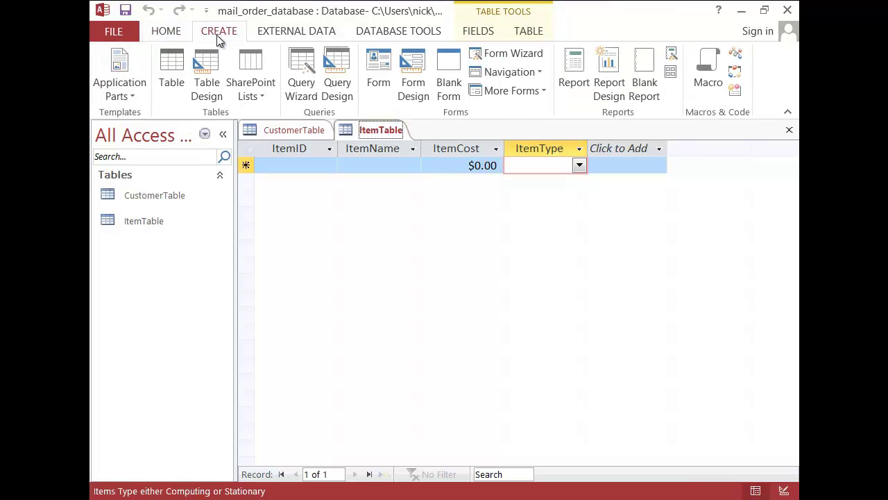
Step: Create a new blank table and save it as InvoiceTable while switching to Design View
click(175, 85)
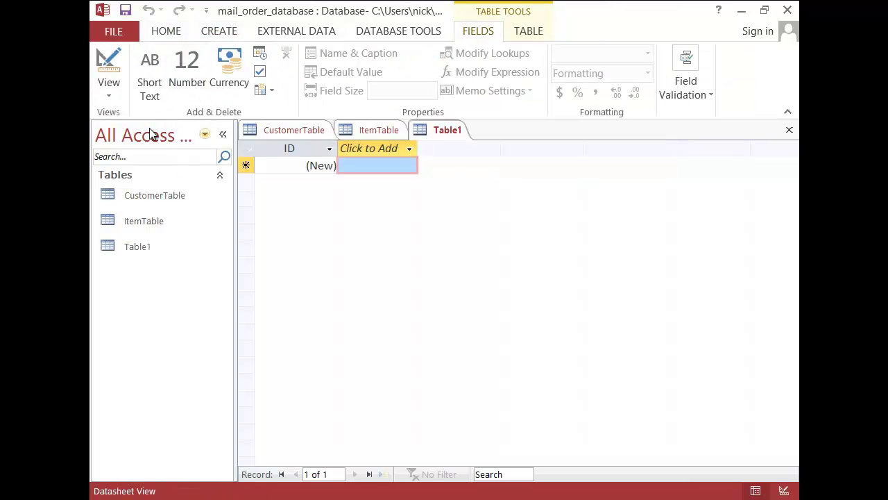
click(142, 250)
click(135, 247)
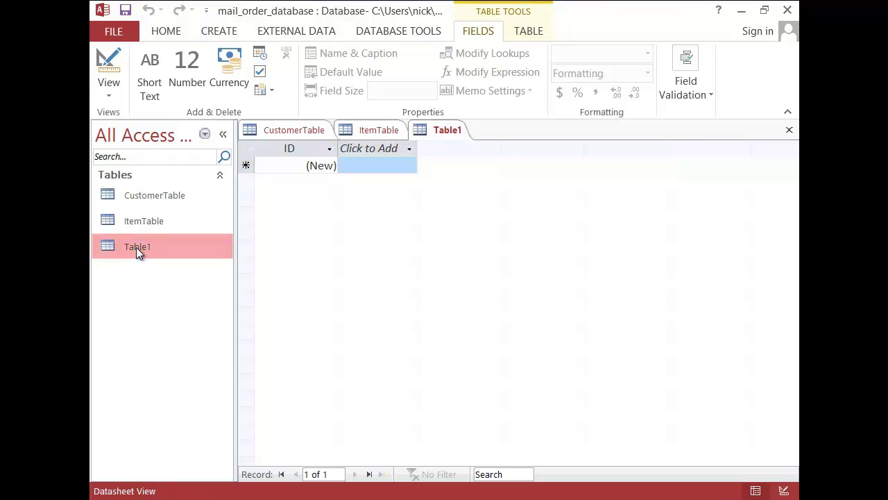
click(451, 310)
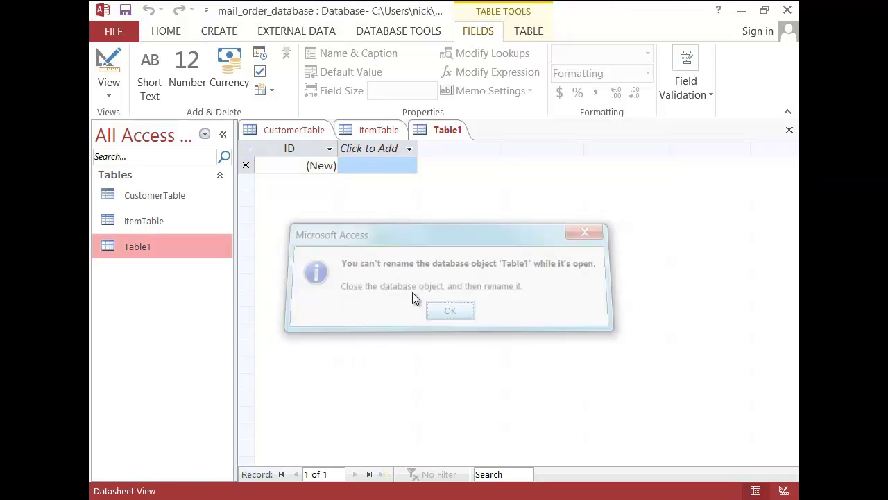
click(108, 87)
click(154, 157)
text(InvoiceTable)
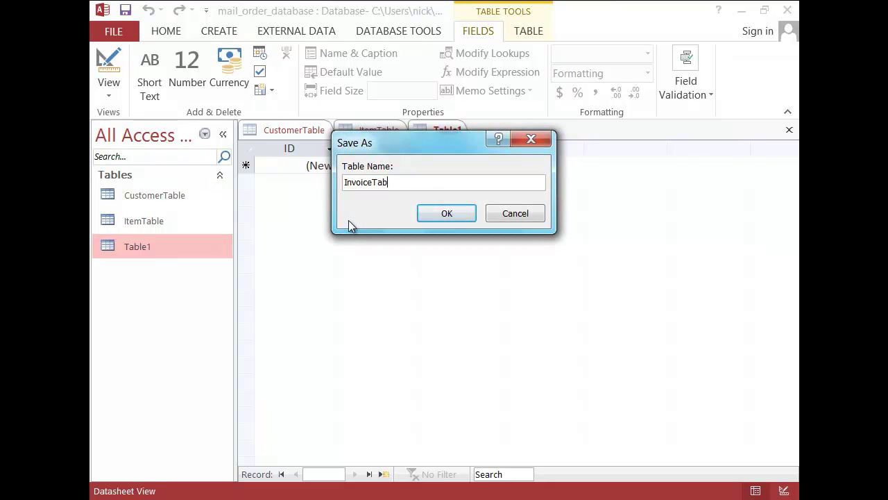
click(447, 213)
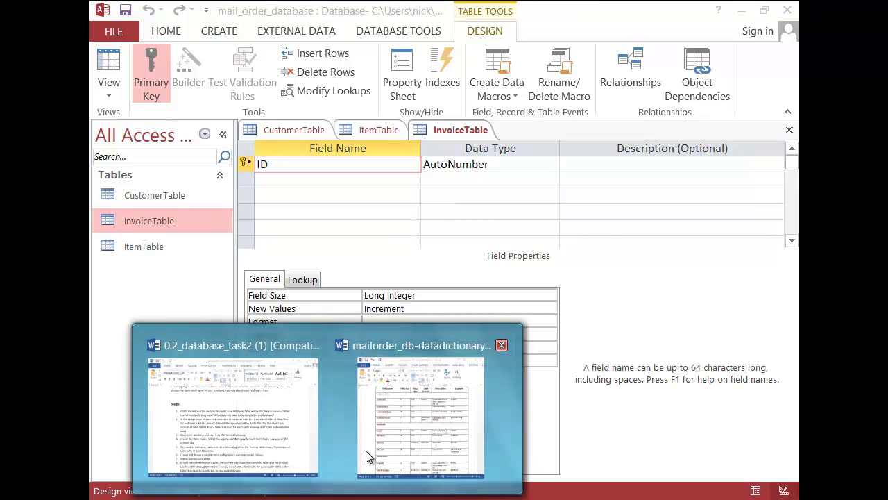
click(403, 402)
scroll(424, 298, down, 2)
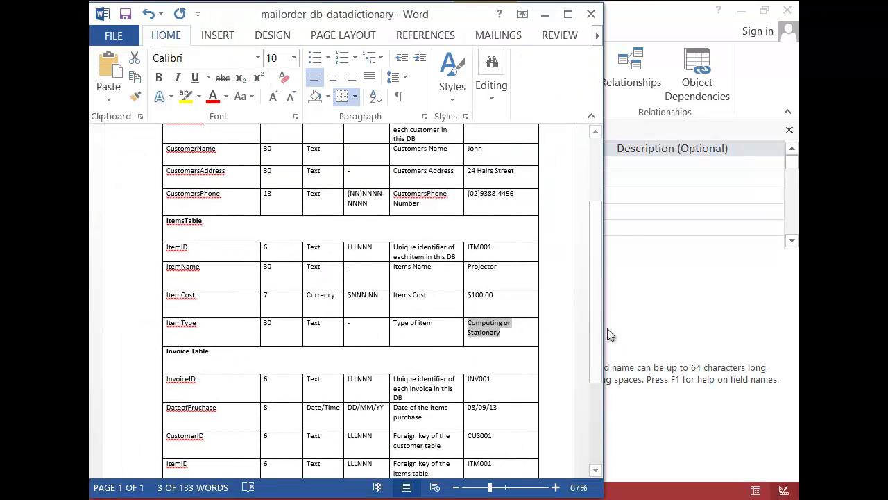
scroll(600, 339, down, 2)
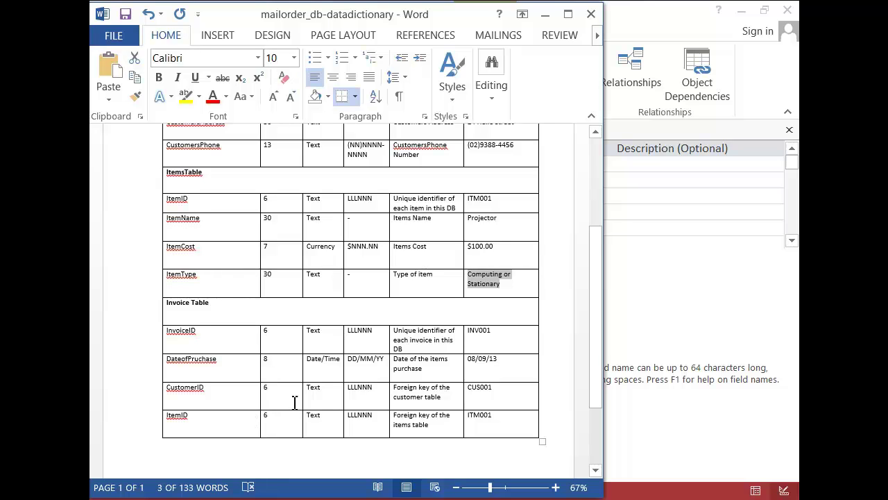
drag(408, 343, 390, 333)
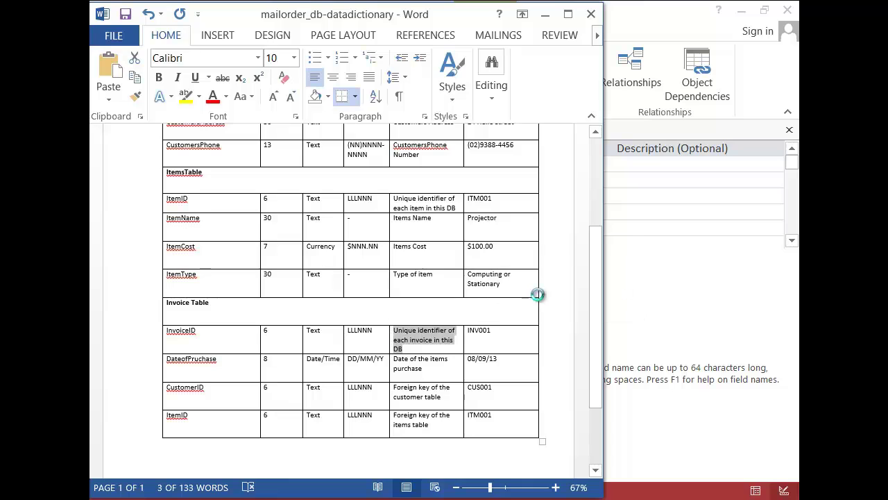
click(631, 305)
text(I)
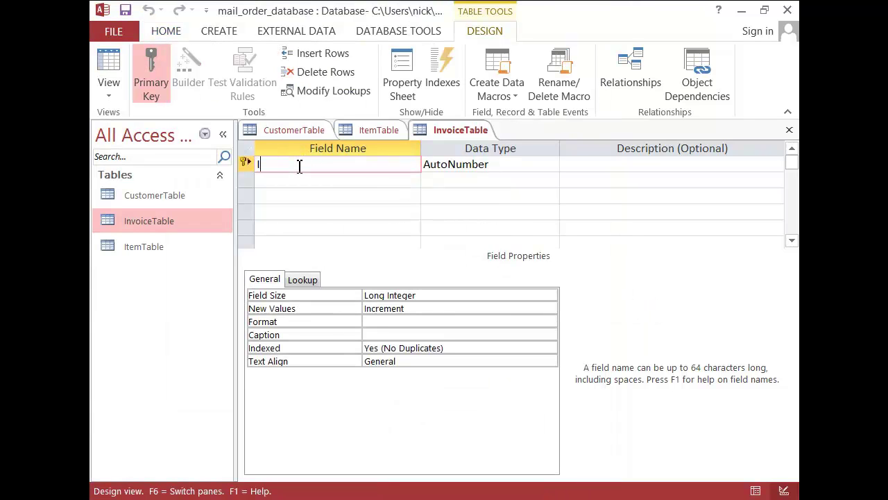
text(nvoiceID)
Step: Make InvoiceID Short Text, size 6, input mask "INV"###, described as unique invoice identifier (EG INV001)
key(Tab)
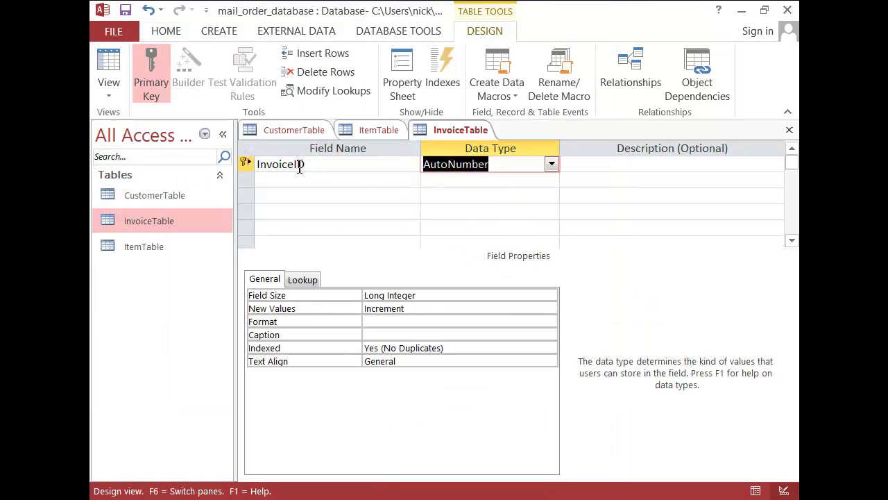
text(short Text)
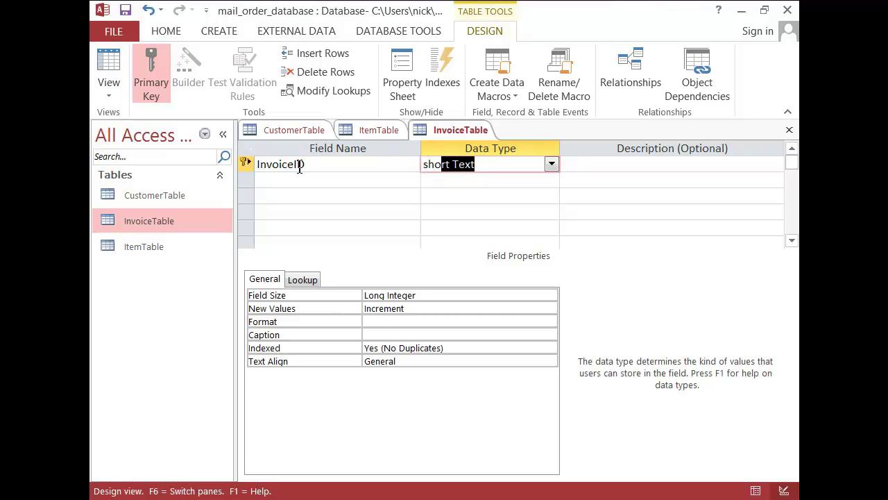
key(Tab)
text(Unique identifier of each invoice in this DB E)
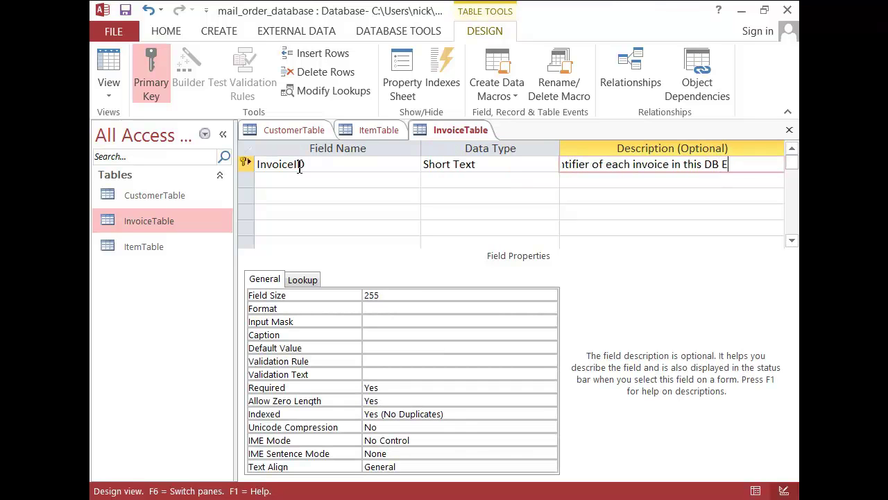
text(G INV001)
click(385, 296)
drag(384, 296, 352, 299)
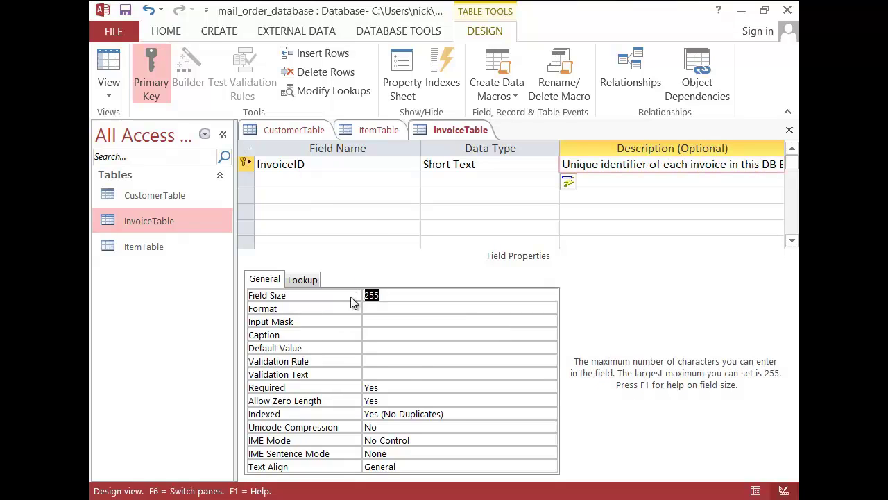
text(6)
click(383, 321)
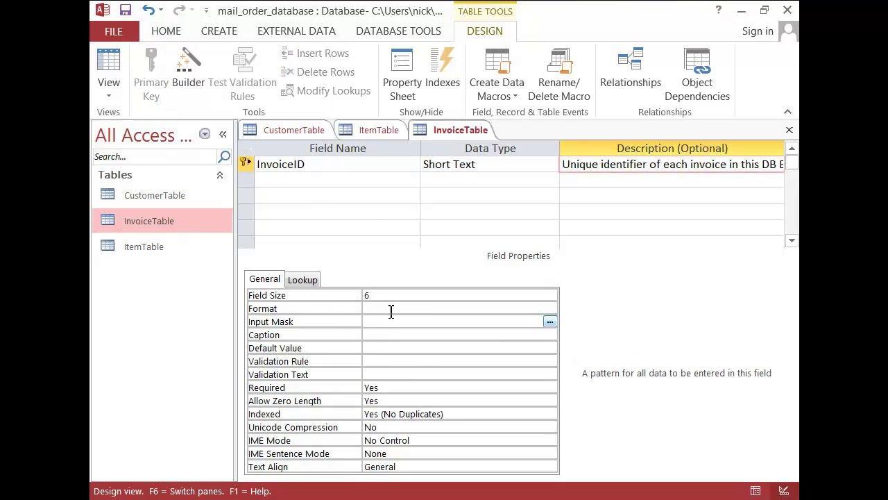
text("INV)
Step: Add DateofPurchase as a Date/Time field with the Short Date format
click(331, 179)
text(DateofPurchase)
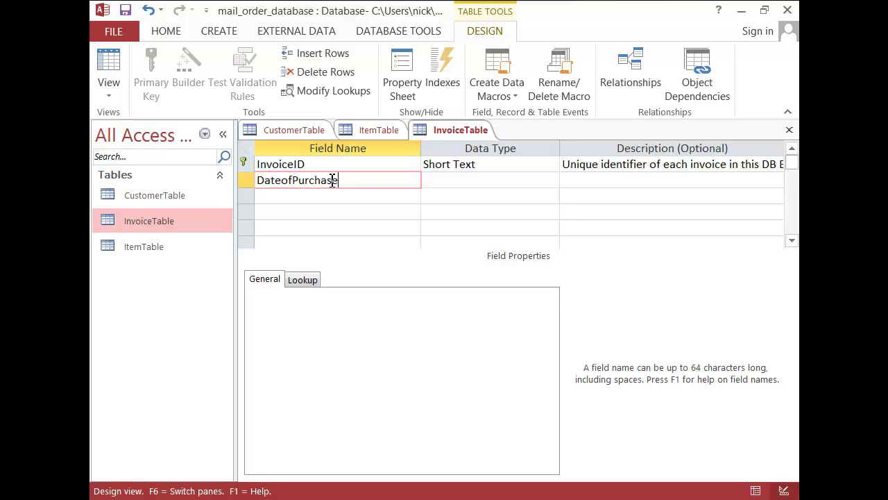
key(Tab)
click(550, 180)
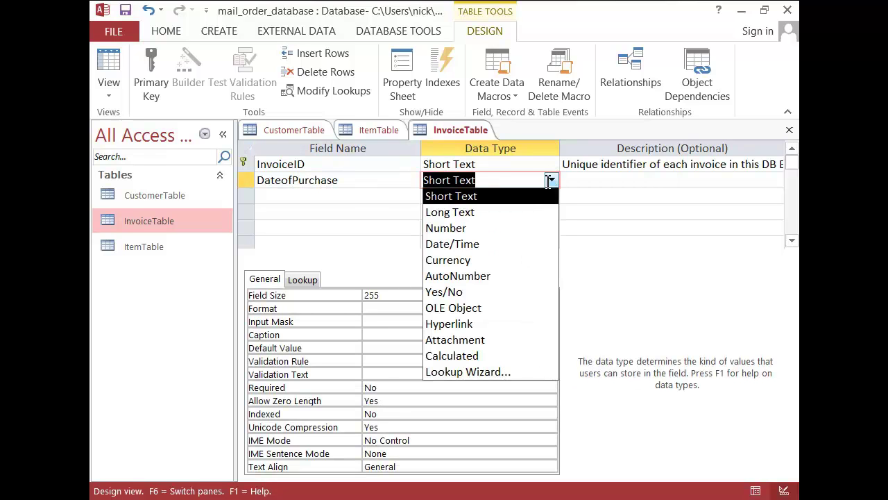
click(508, 244)
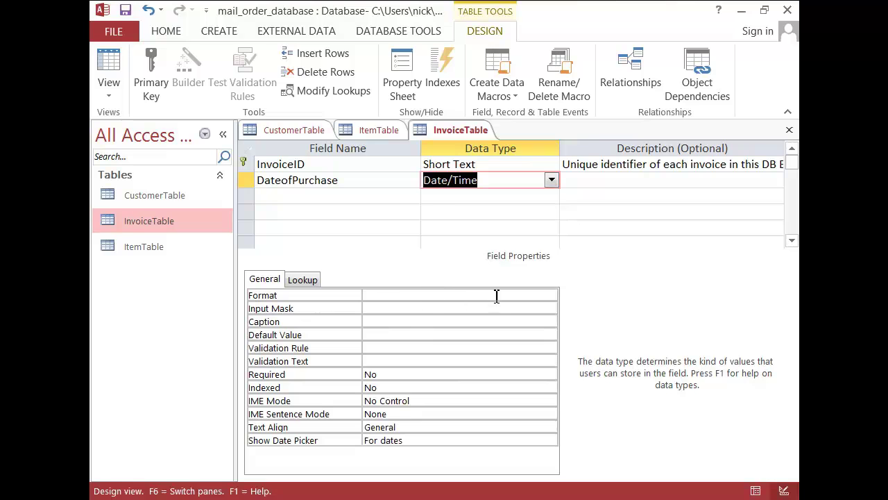
click(529, 295)
click(552, 295)
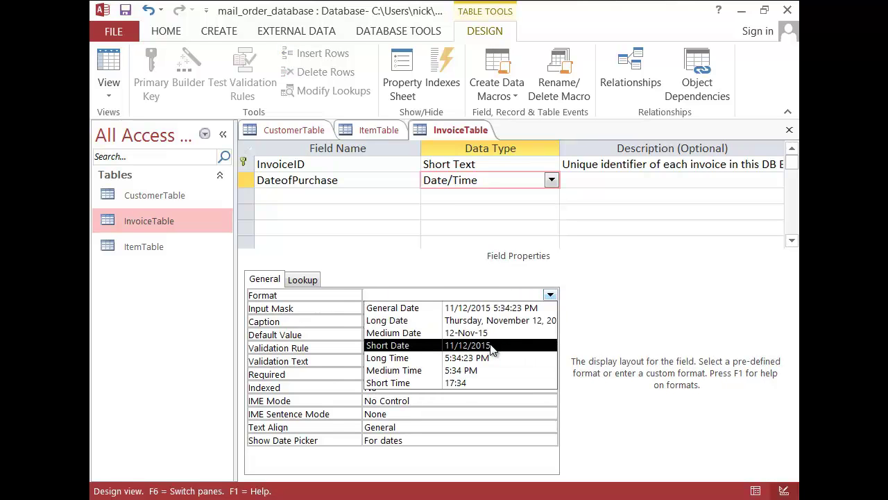
click(491, 346)
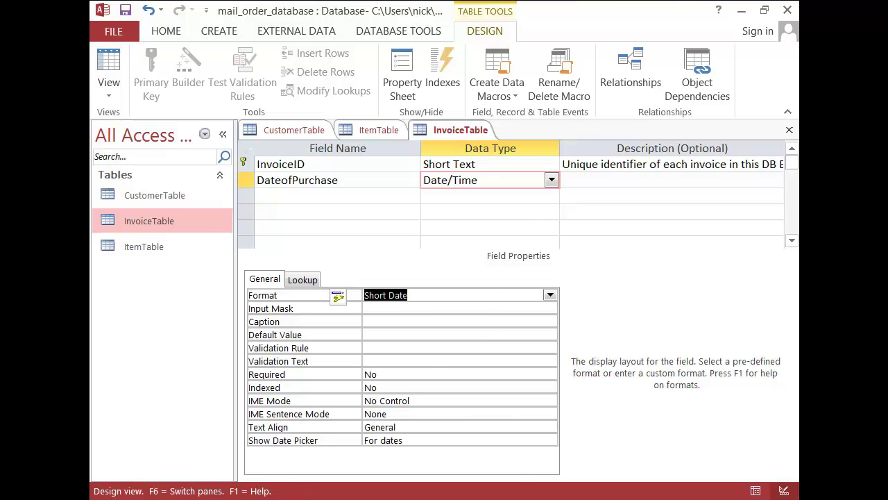
Step: Describe DateofPurchase as 'Date of the items purchase EG 08/09/13', copied from the Word dictionary
click(327, 498)
click(400, 415)
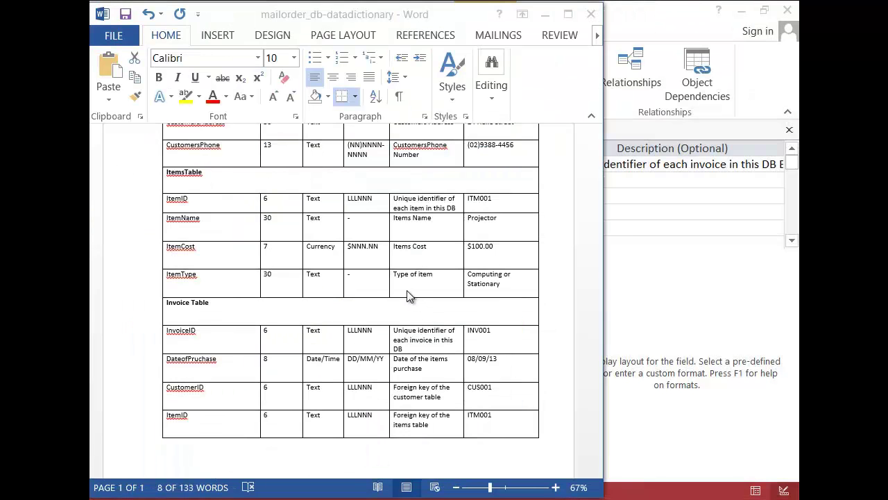
triple_click(420, 335)
drag(422, 368, 399, 362)
key(ctrl+c)
click(646, 192)
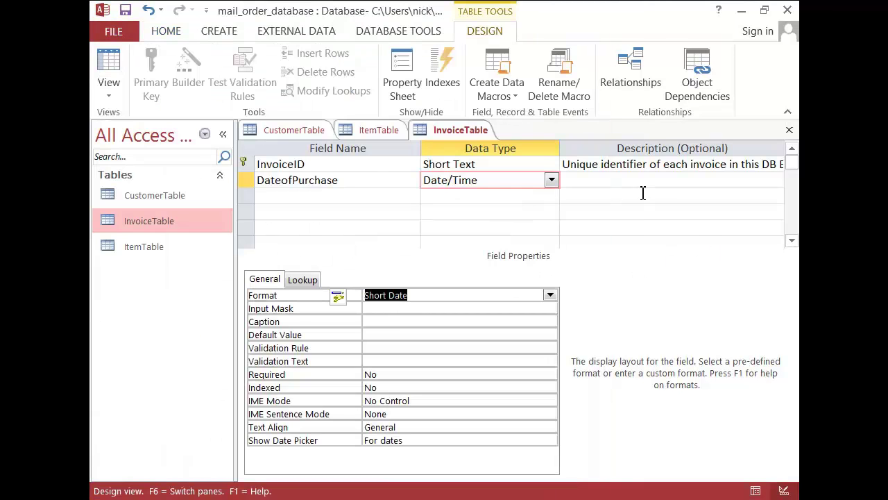
click(603, 180)
key(ctrl+v)
text(E)
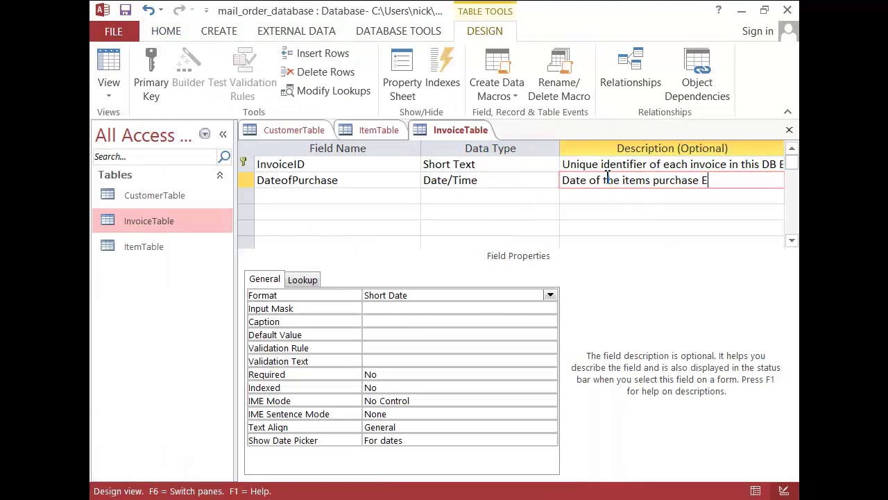
text(G 08/09/13)
Step: Add a CustomerID Short Text field described as 'Foreign key of the customer table' from Word
click(322, 196)
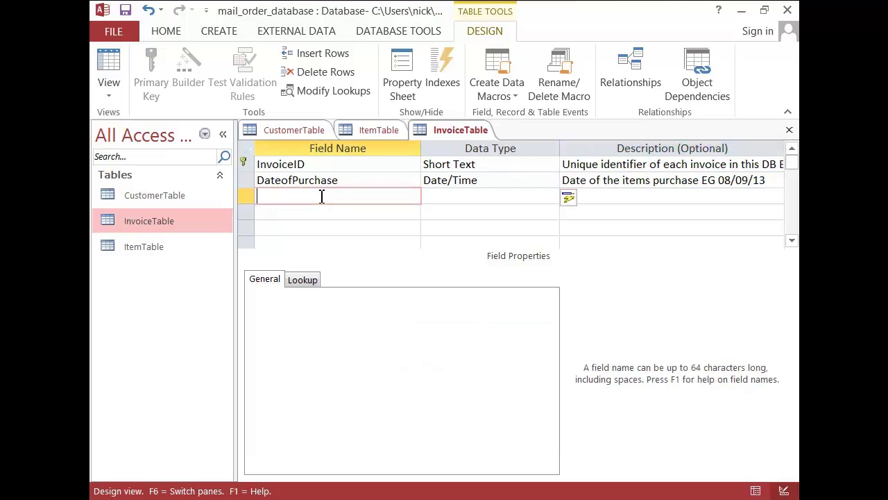
text(CustomerI)
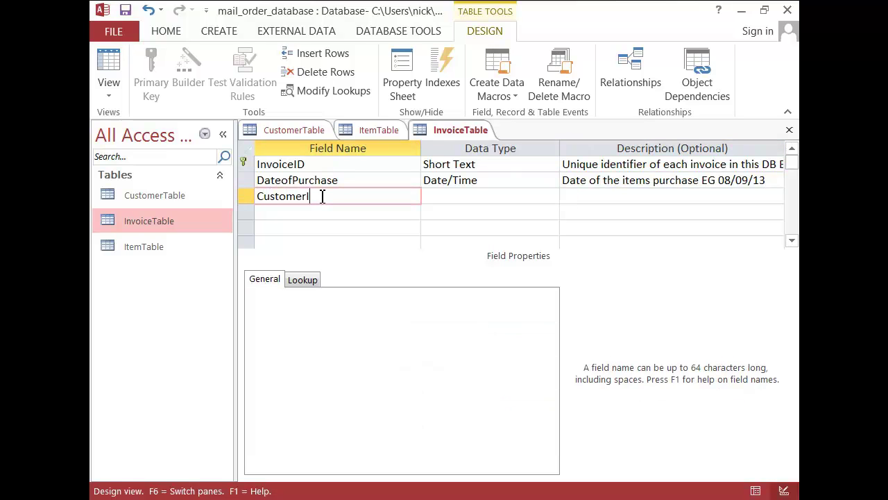
text(D)
key(Tab)
key(Tab)
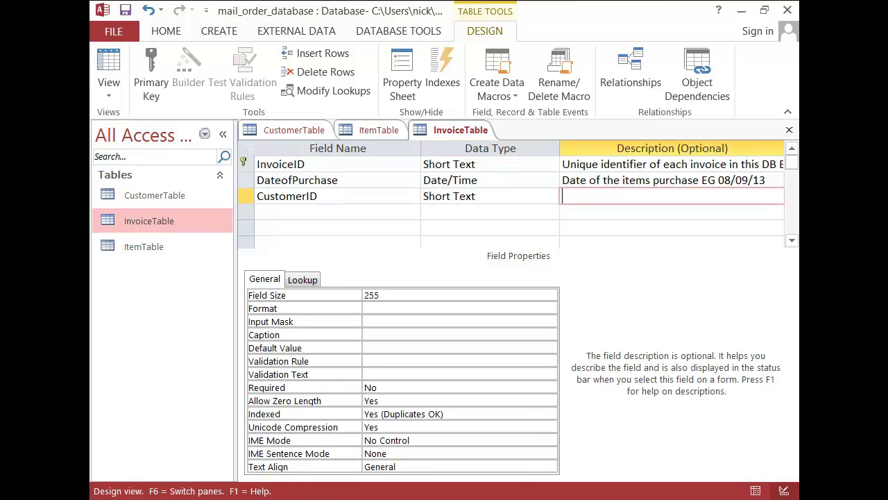
mouse_move(389, 403)
click(439, 409)
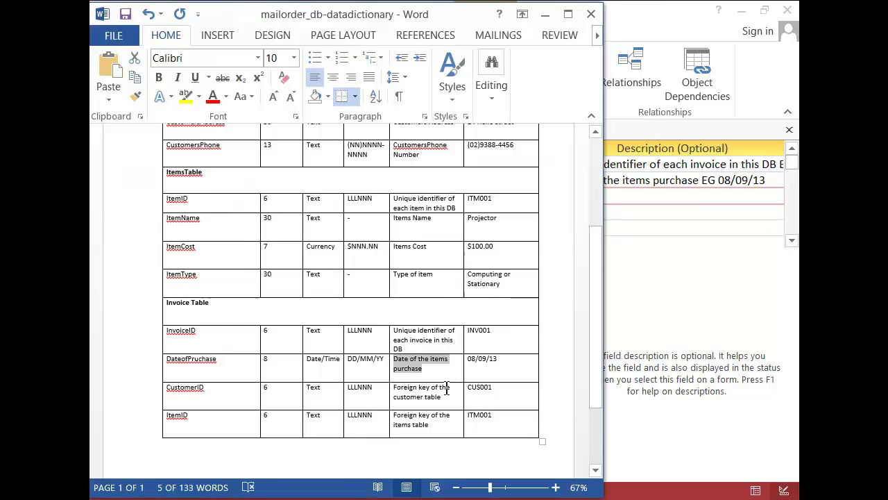
drag(448, 400, 398, 392)
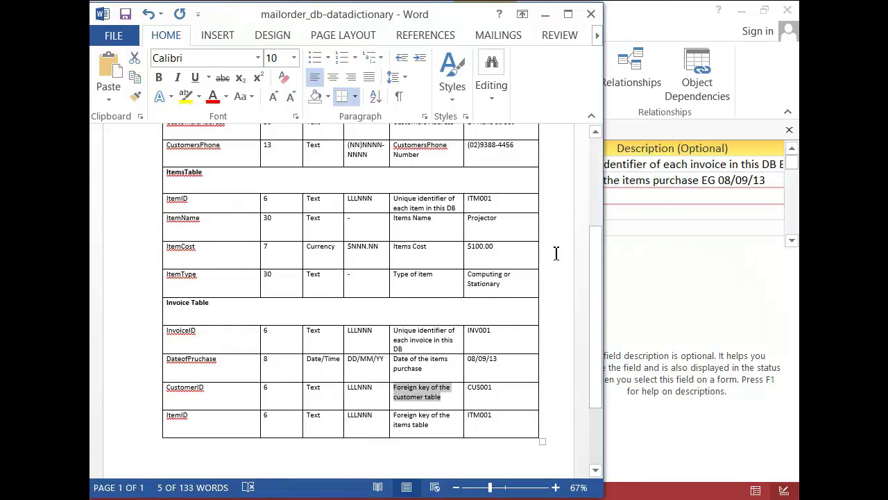
click(627, 203)
click(628, 197)
key(ctrl+v)
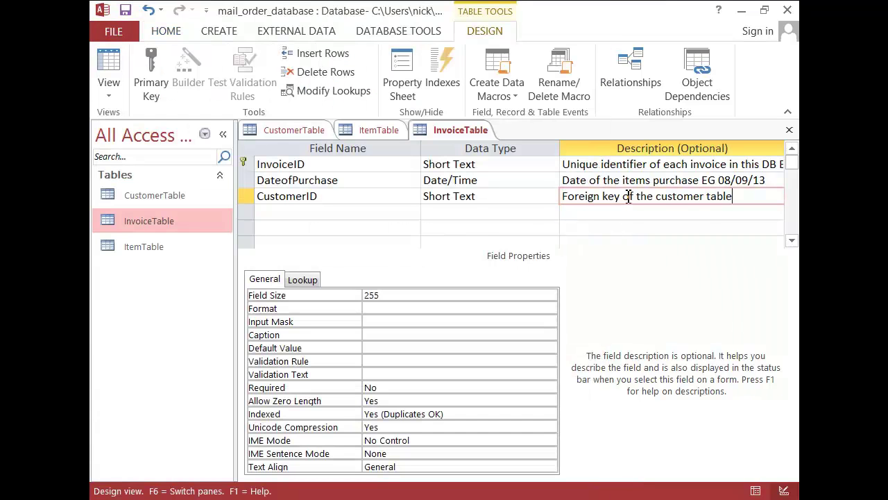
Step: Set CustomerID's field size to 6 and copy CustomerTable's "CUS"### input mask
click(498, 195)
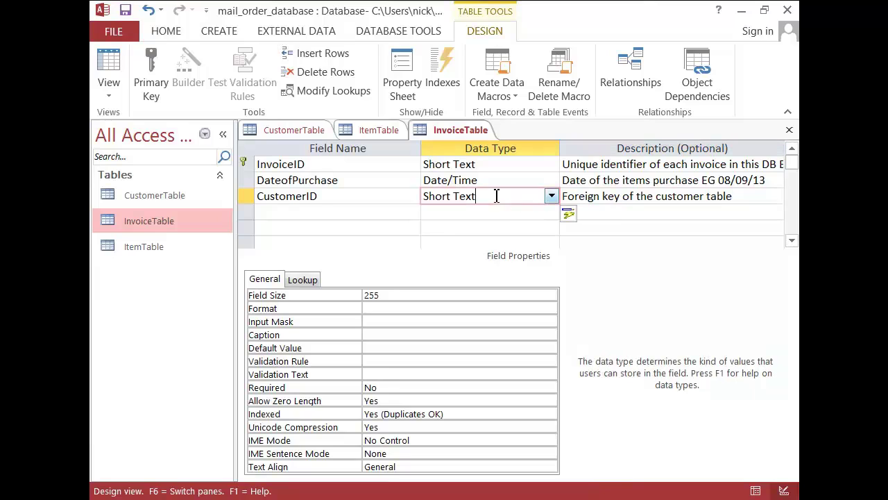
click(354, 297)
text(6)
click(391, 322)
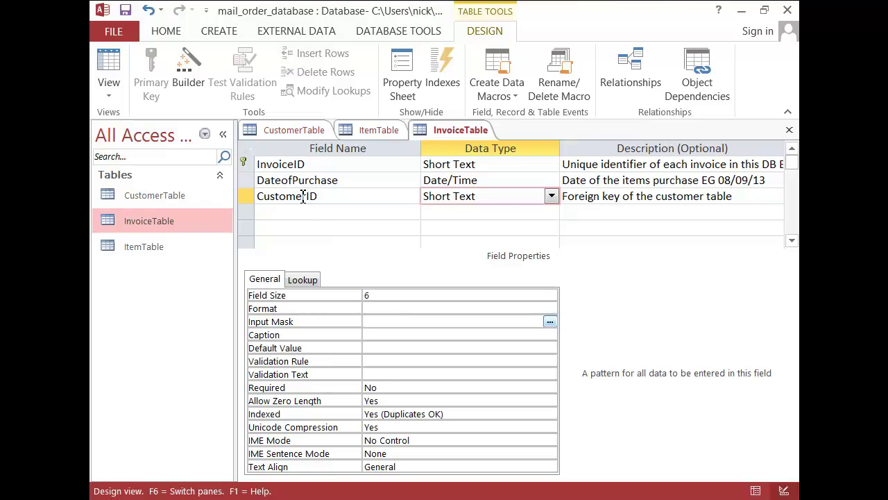
click(295, 128)
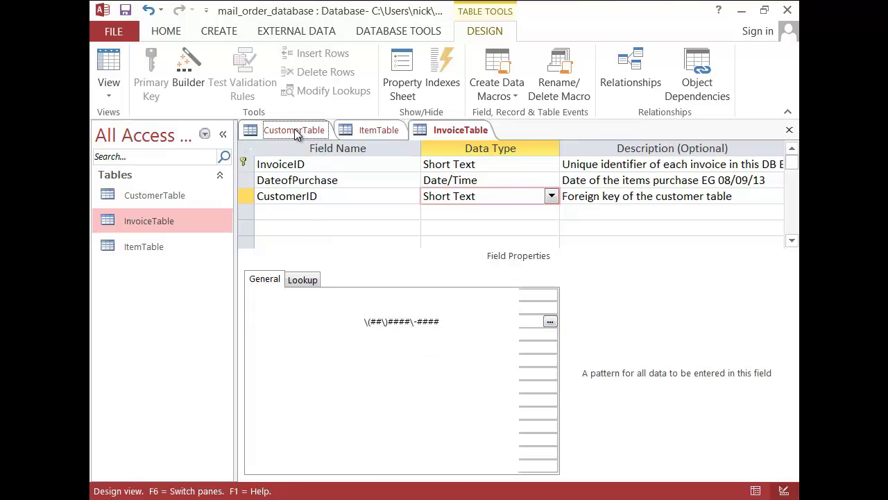
click(305, 164)
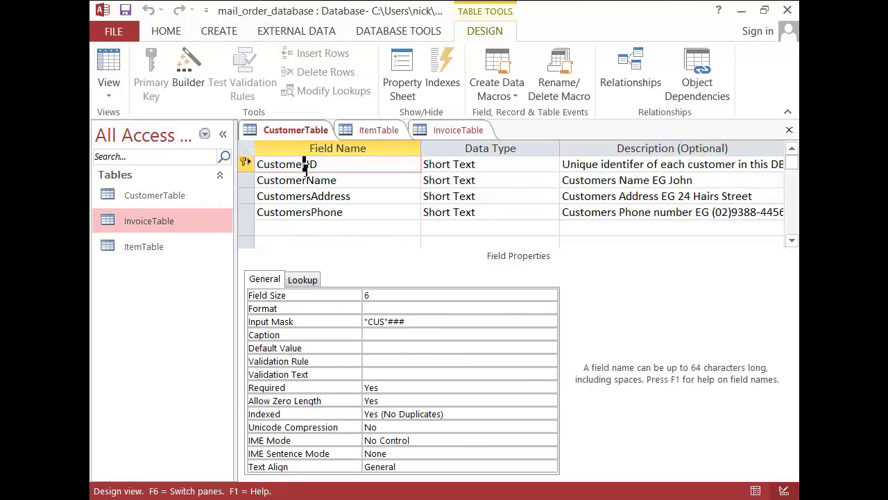
drag(417, 317, 363, 321)
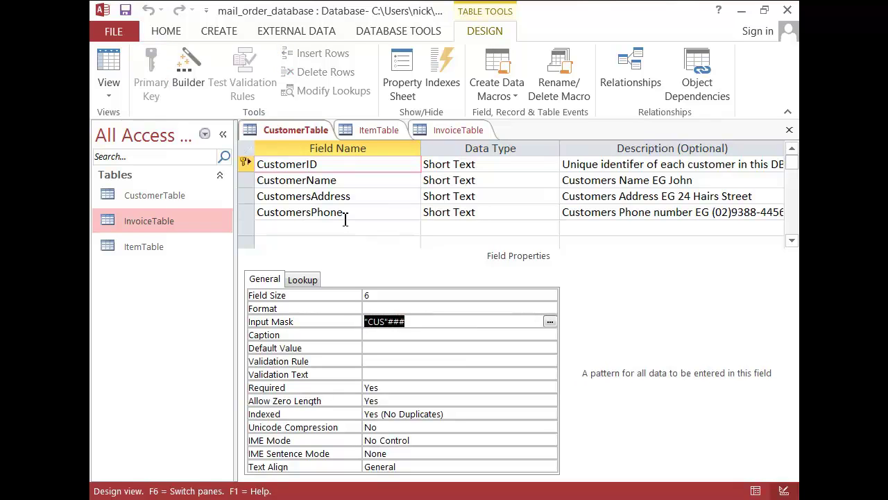
click(454, 129)
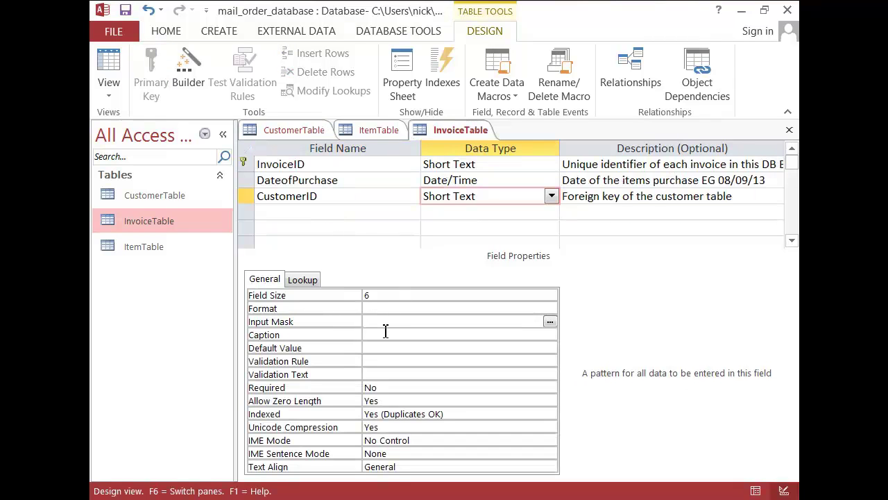
click(325, 211)
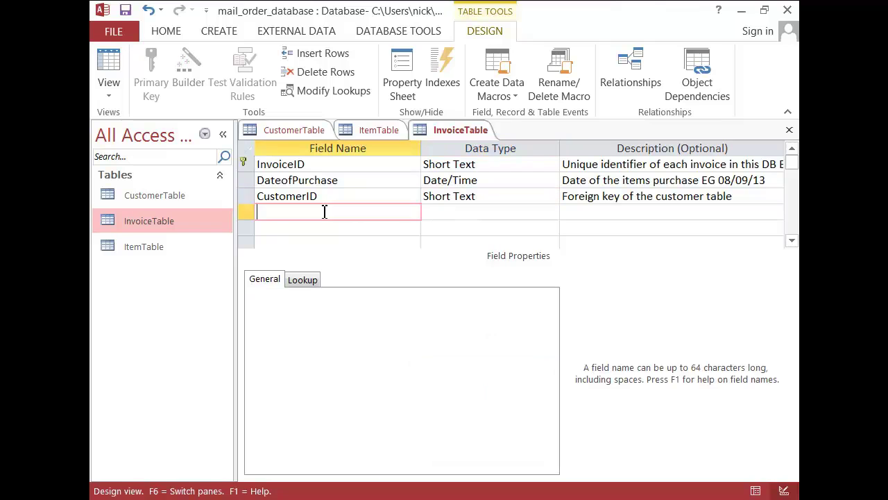
Step: Add an ItemID field described as 'Foreign key of the item table' with field size 6
text(ItemID)
key(Tab)
key(Tab)
drag(747, 196, 562, 200)
key(ctrl+c)
click(583, 212)
key(ctrl+v)
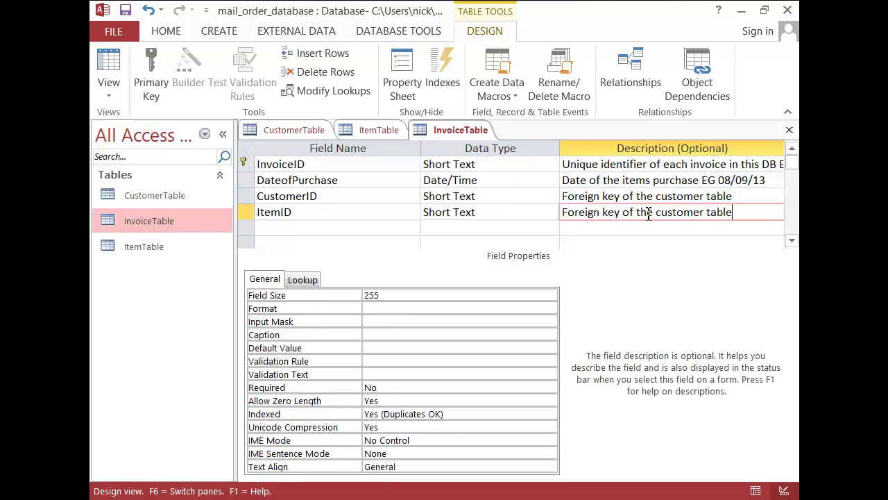
double_click(676, 212)
text(item)
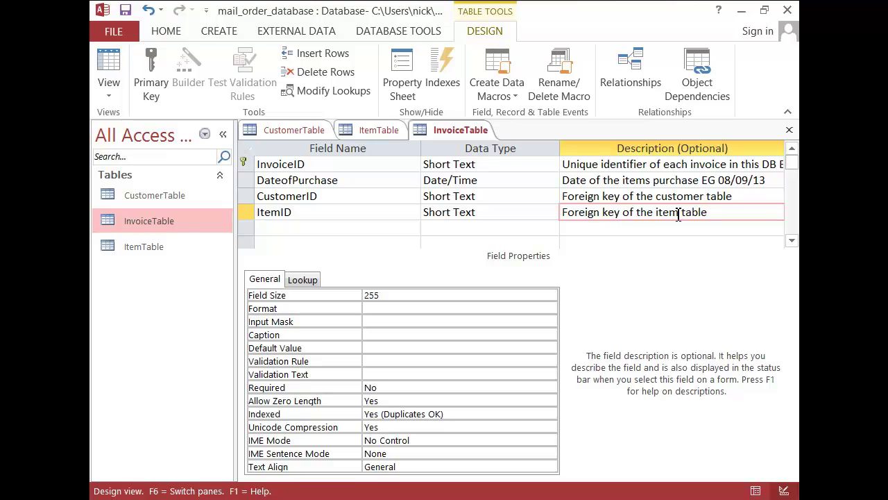
click(377, 297)
drag(376, 297, 358, 299)
text(6)
Step: Copy the "ITM"### input mask from ItemTable's ItemID into InvoiceTable's ItemID
click(372, 128)
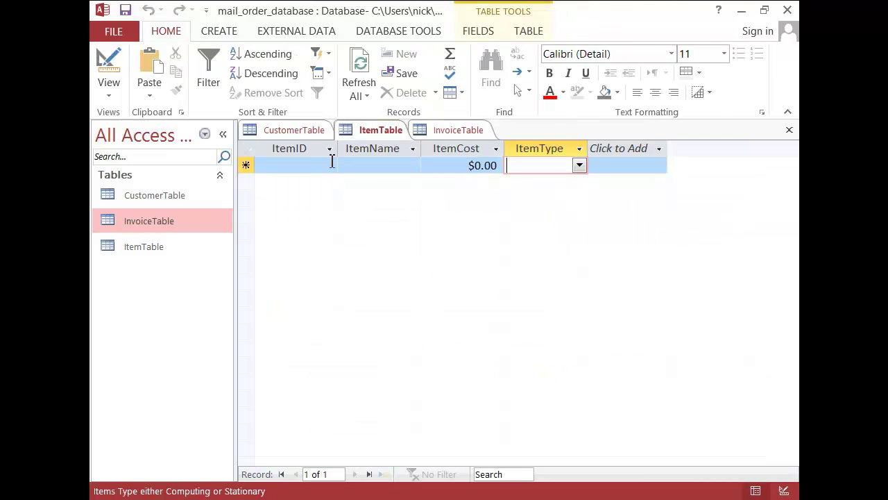
click(109, 86)
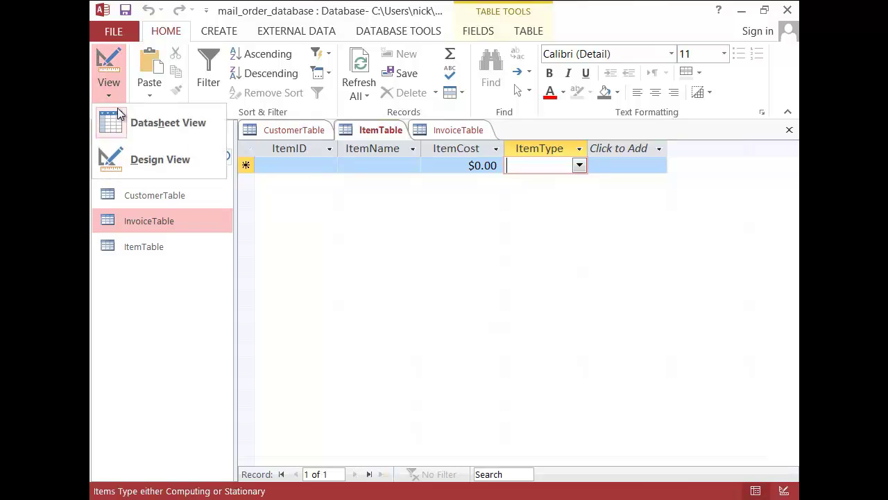
click(143, 151)
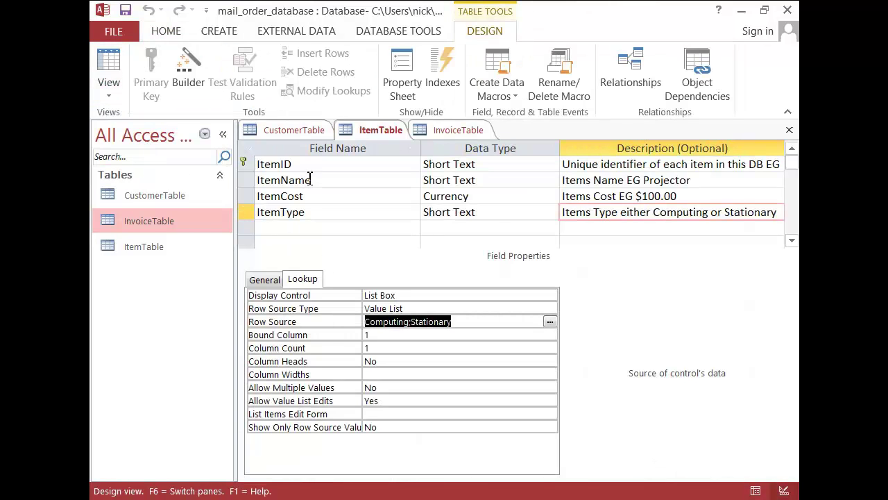
click(301, 163)
click(264, 279)
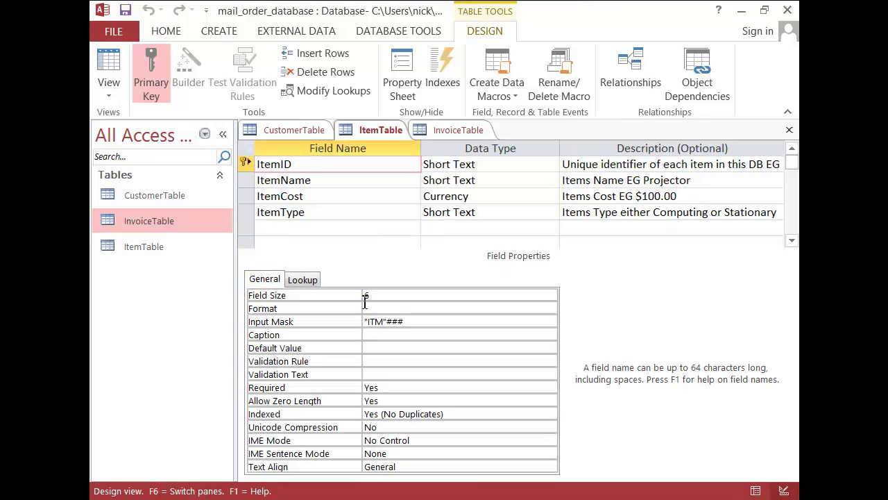
drag(421, 321, 359, 321)
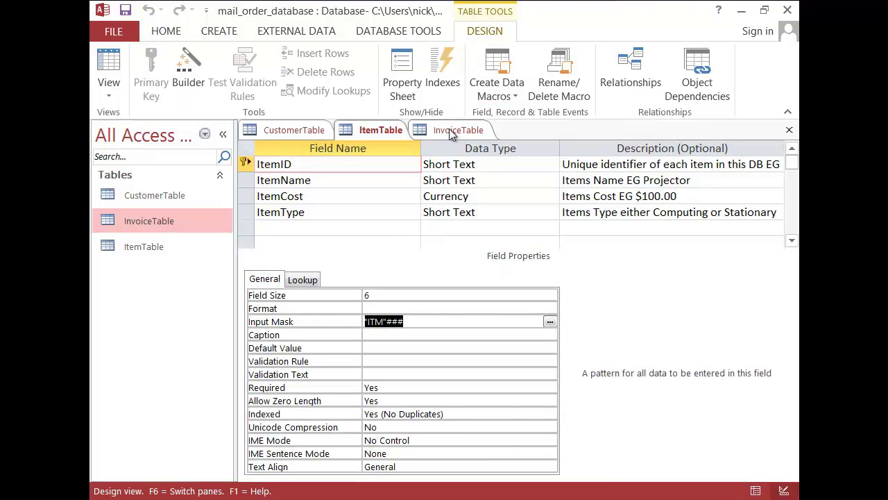
click(454, 130)
click(377, 322)
key(ctrl+v)
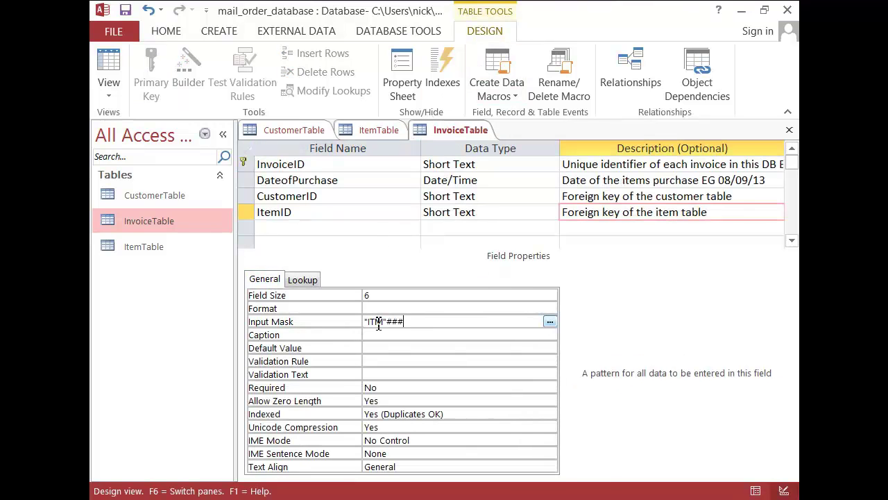
Step: Compare CustomerID's "CUS"### mask with ItemID's and save InvoiceTable
click(361, 195)
click(364, 211)
click(363, 196)
click(361, 211)
click(359, 193)
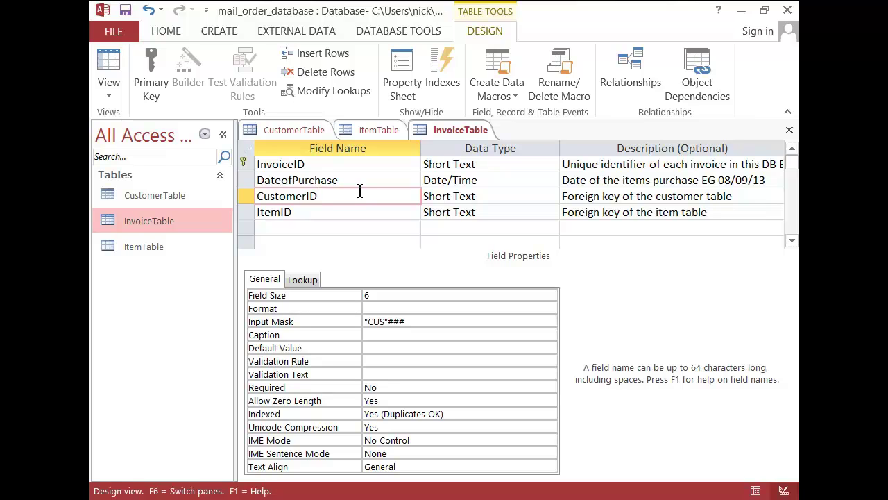
right_click(456, 129)
click(503, 142)
Step: Add CustomerTable, InvoiceTable and ItemTable to Relationships, move InvoiceTable lower, and link CustomerID
click(388, 34)
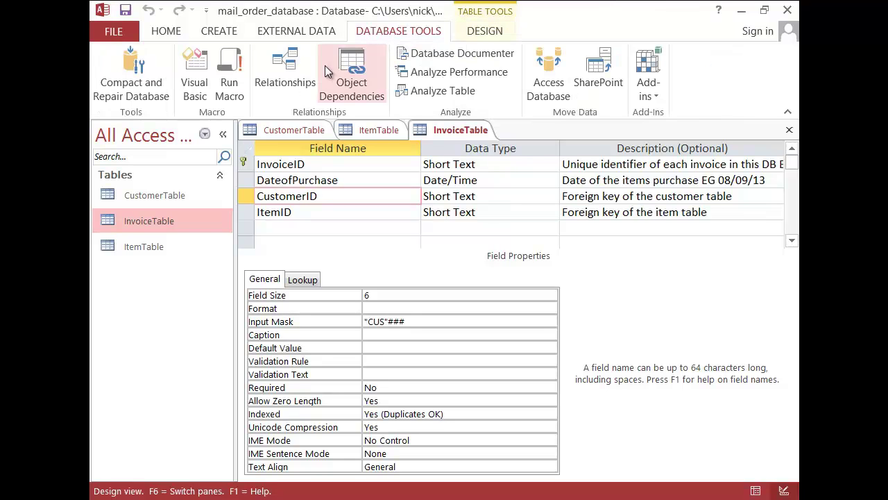
click(295, 78)
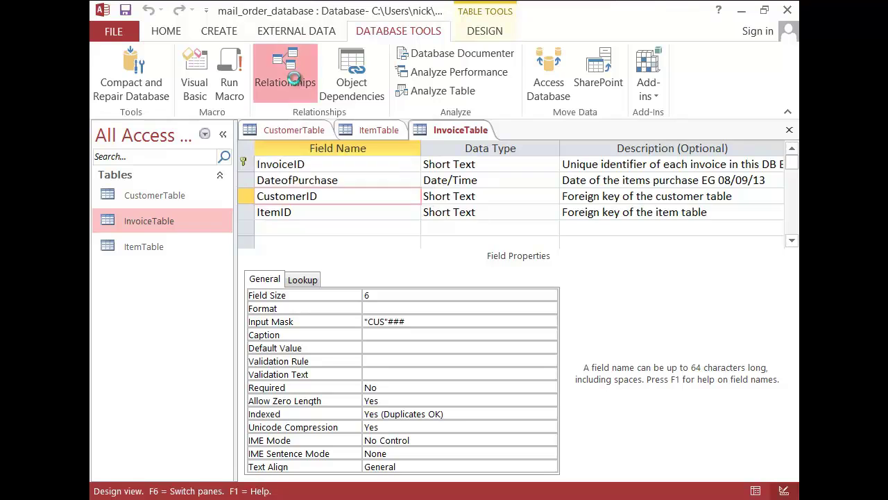
drag(405, 179, 363, 145)
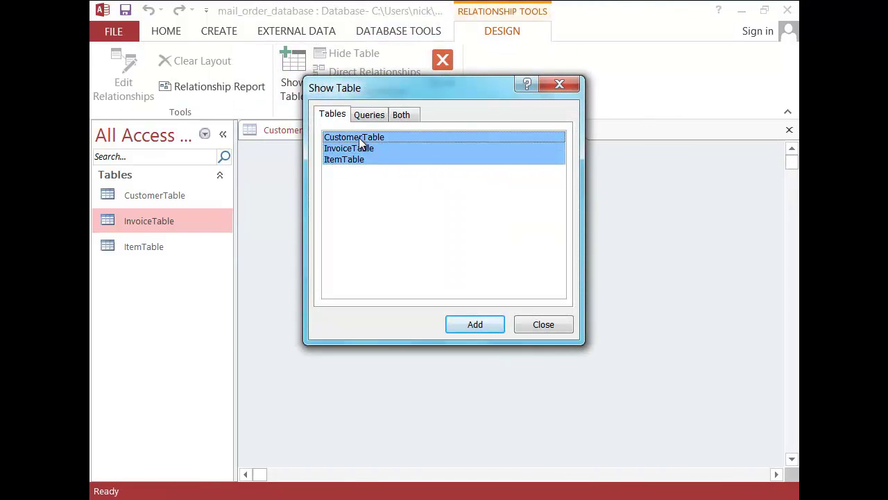
click(483, 328)
click(534, 325)
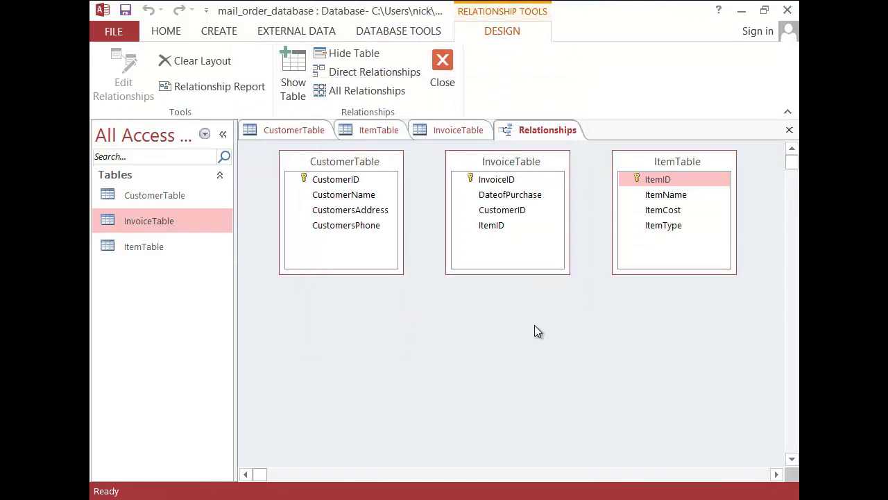
drag(509, 166, 521, 211)
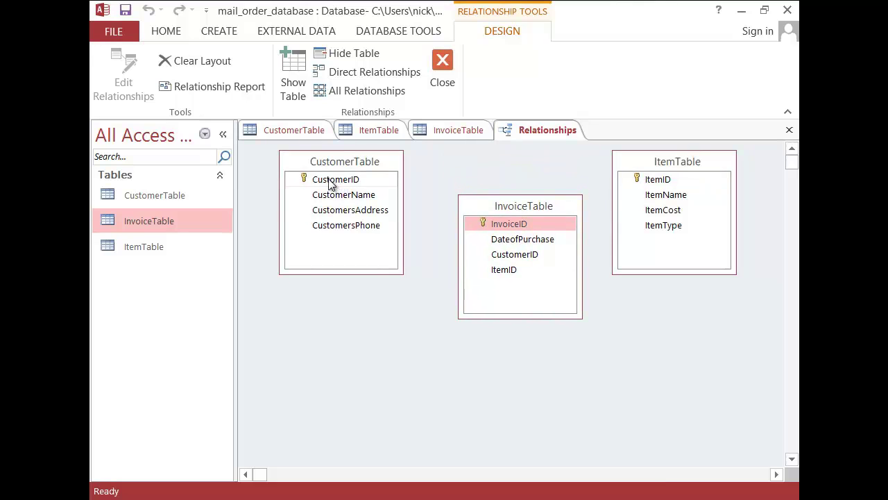
drag(335, 182, 509, 256)
Step: Try creating the CustomerID link with referential integrity enforced; dismiss the table-in-use error
drag(456, 104, 321, 103)
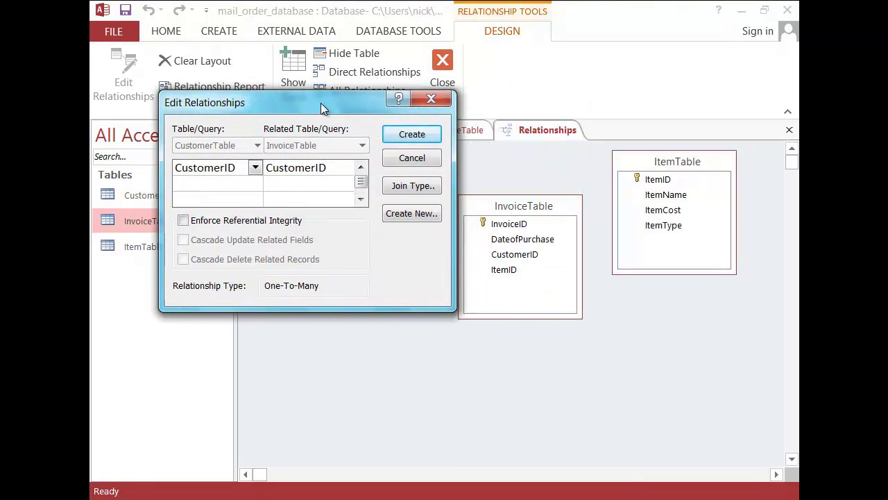
click(183, 221)
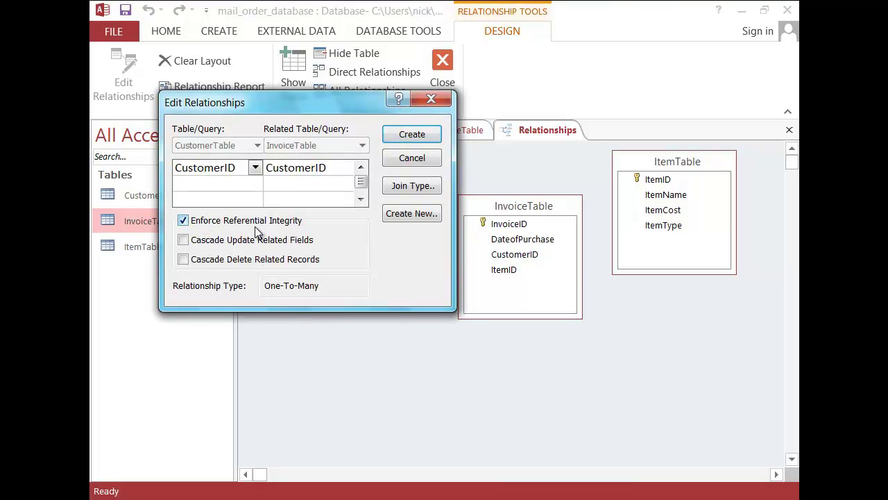
drag(298, 105, 189, 122)
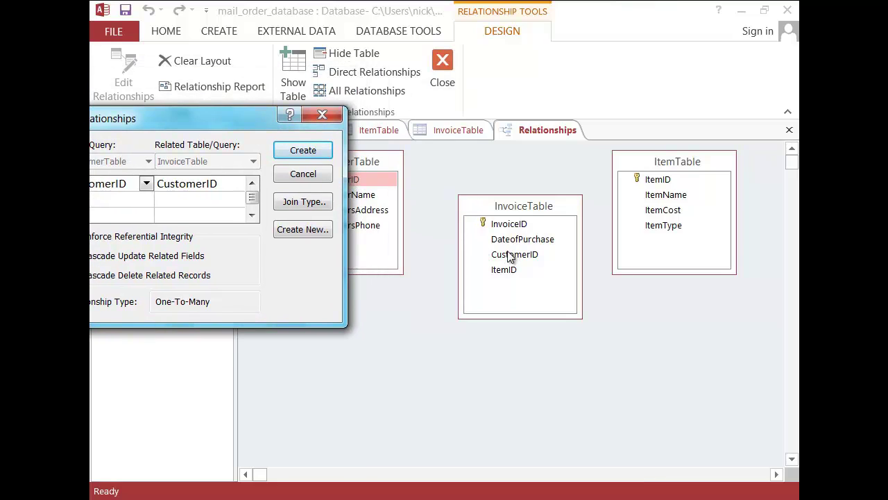
click(293, 149)
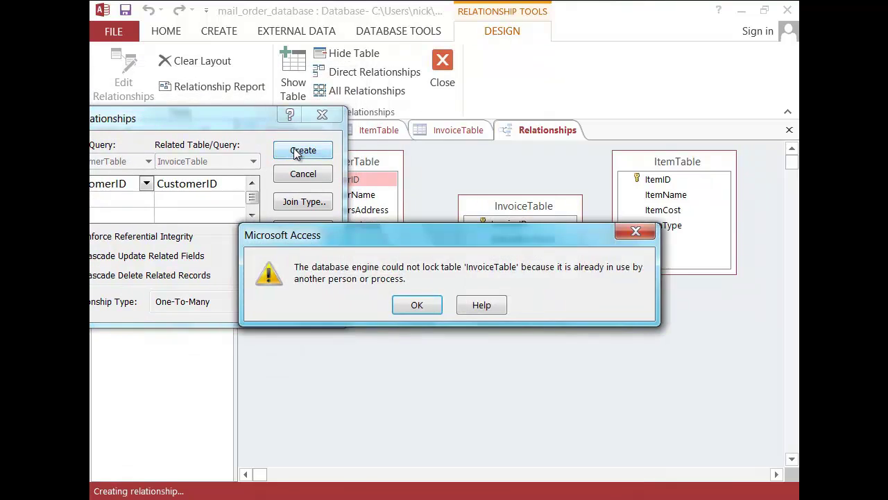
click(419, 306)
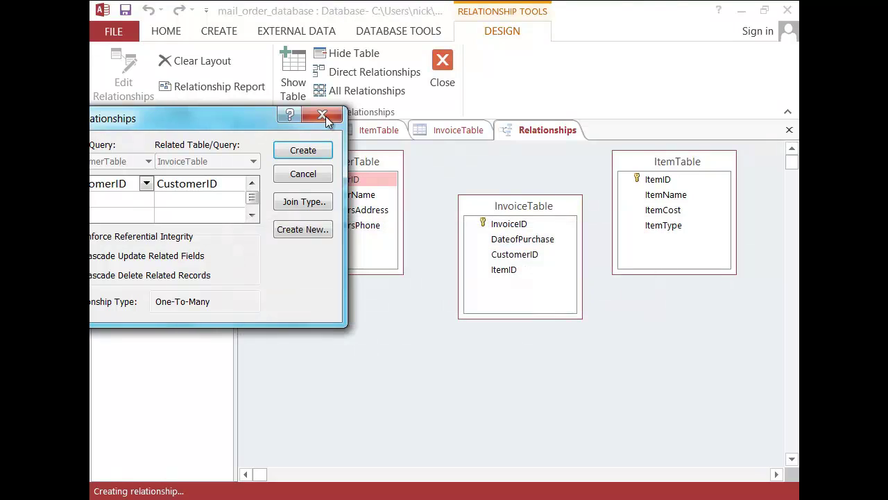
click(322, 115)
right_click(294, 132)
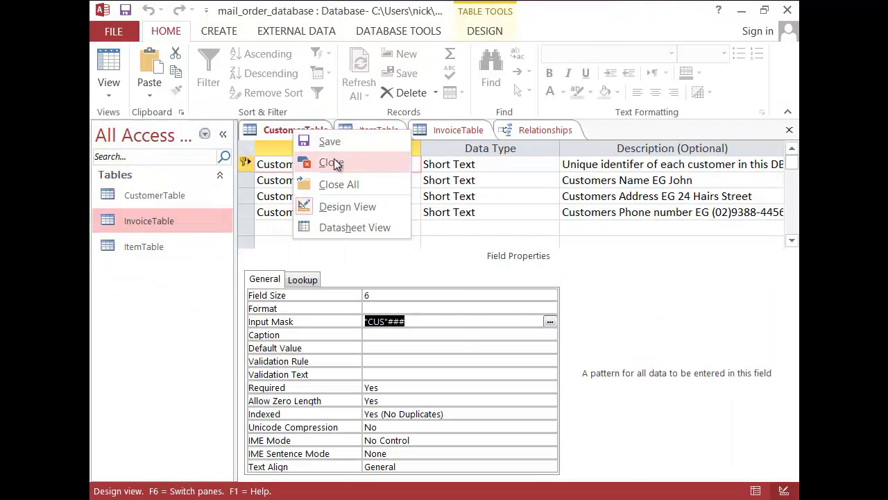
Step: Close the CustomerTable, ItemTable and InvoiceTable design tabs
click(332, 163)
right_click(288, 131)
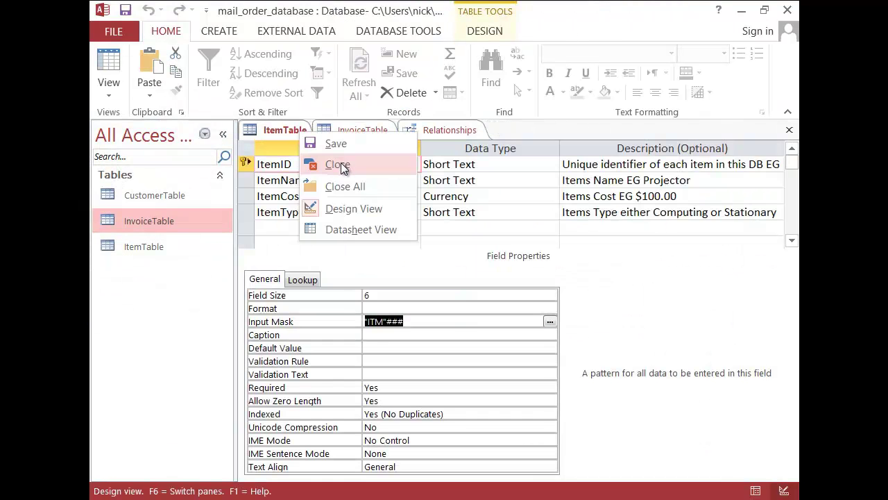
click(313, 163)
right_click(292, 130)
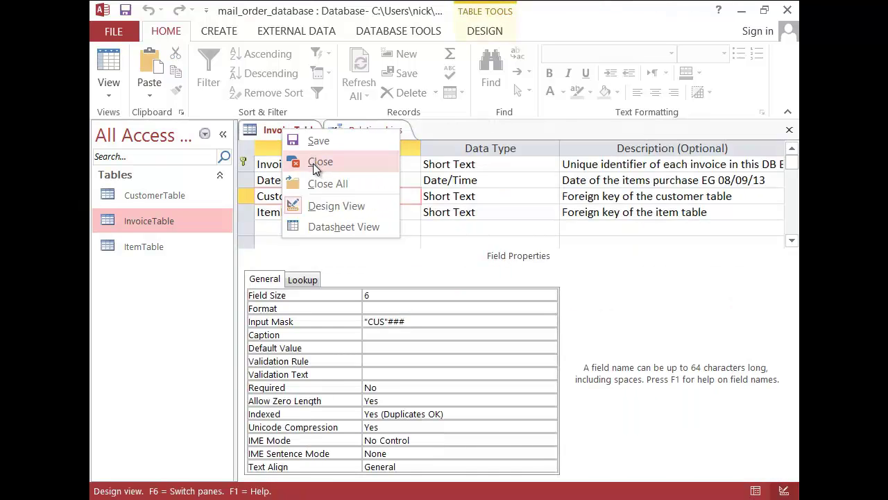
click(314, 163)
Step: Relate CustomerID and ItemID one-to-many to InvoiceTable with referential integrity enforced
drag(340, 179, 513, 254)
click(396, 222)
click(545, 137)
drag(657, 179, 520, 271)
click(405, 221)
click(546, 136)
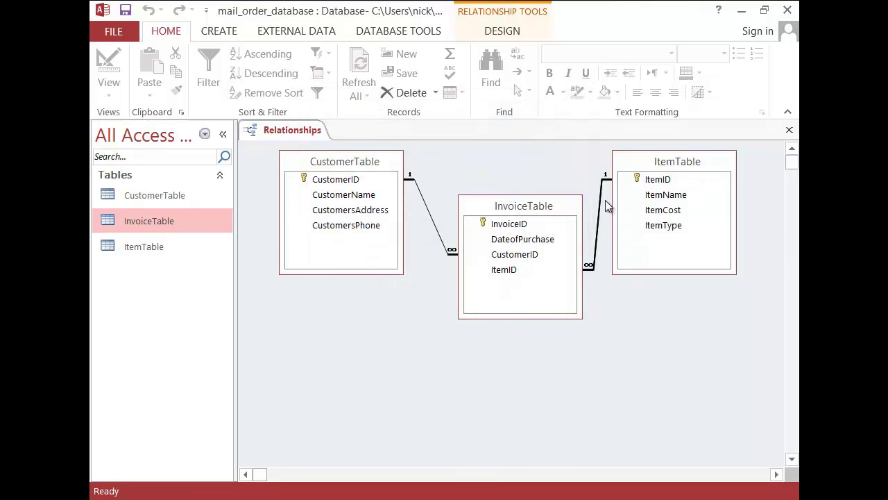
Step: Move InvoiceTable between the other tables and bring up the Edraw Max schema diagram
drag(532, 205, 515, 208)
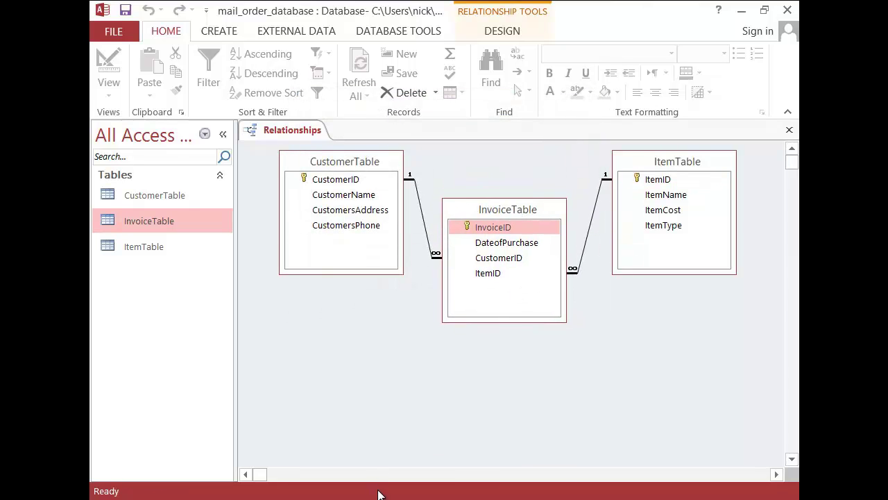
mouse_move(381, 497)
click(444, 429)
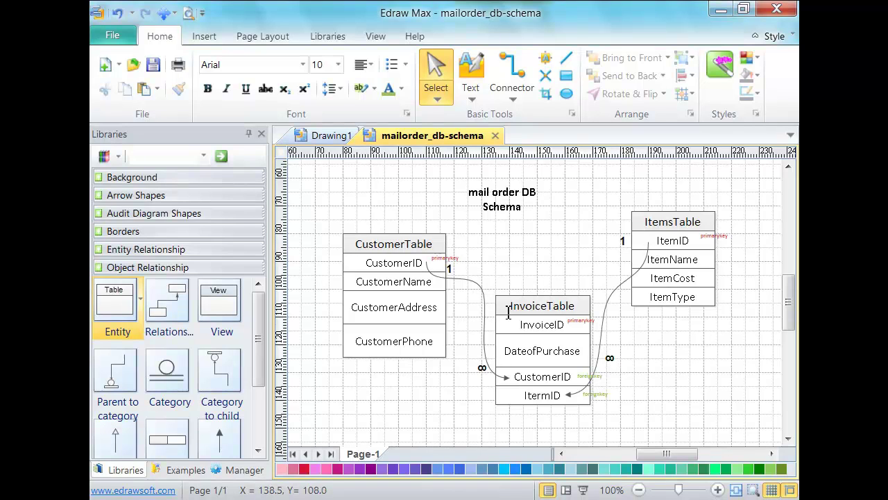
Step: Return from the mailorder_db-schema diagram to the Access Relationships window with Alt+Tab
key(alt+Tab)
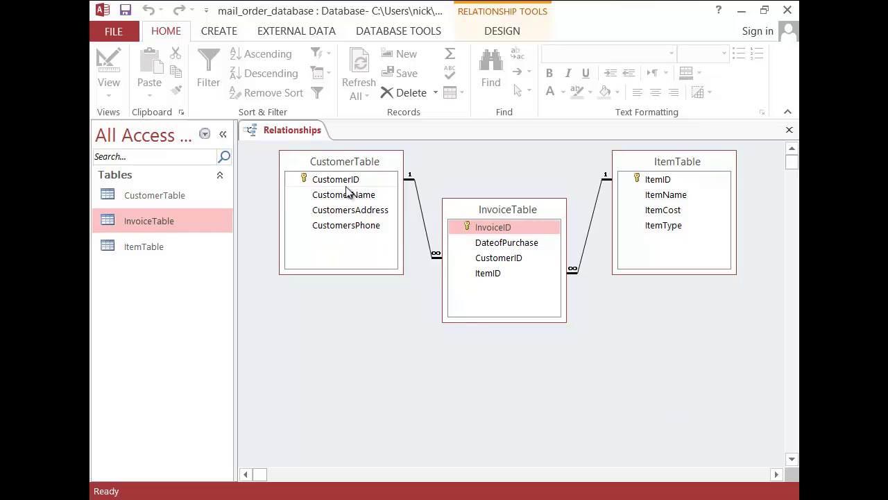
Step: Close the Relationships layout
right_click(286, 131)
click(298, 132)
right_click(297, 132)
click(335, 165)
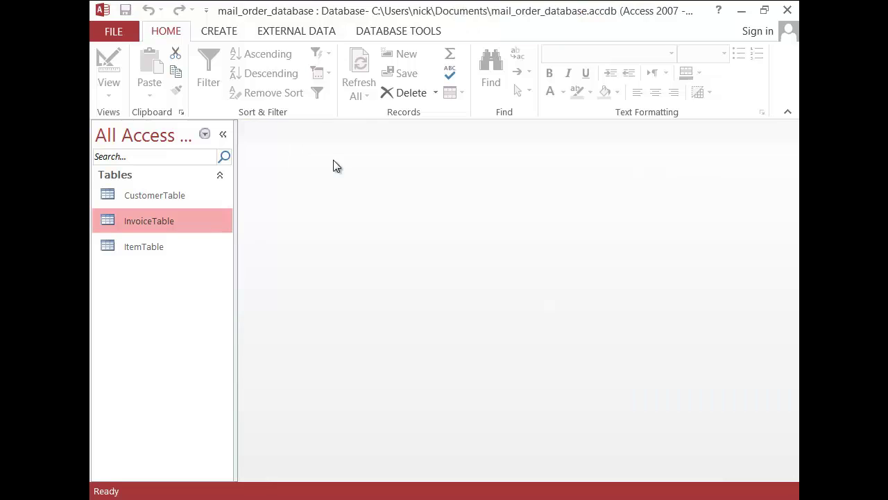
Step: Open CustomerTable from the Navigation Pane's table list
click(177, 198)
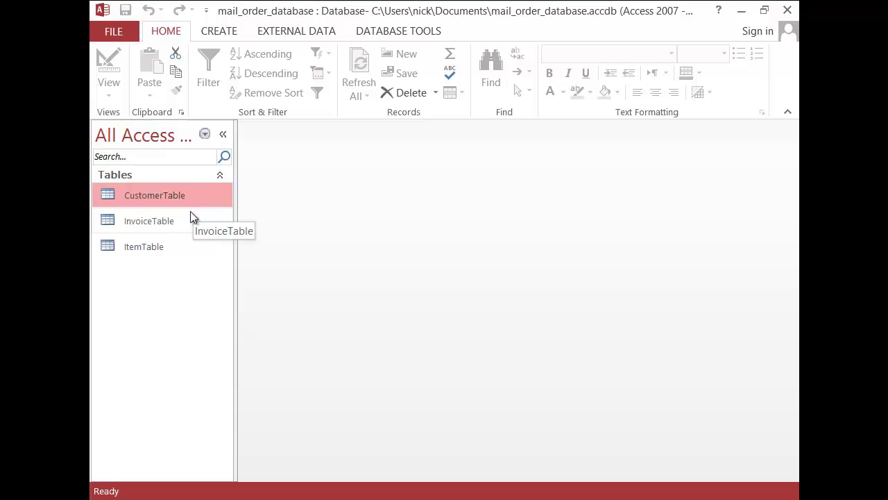
click(165, 249)
click(171, 203)
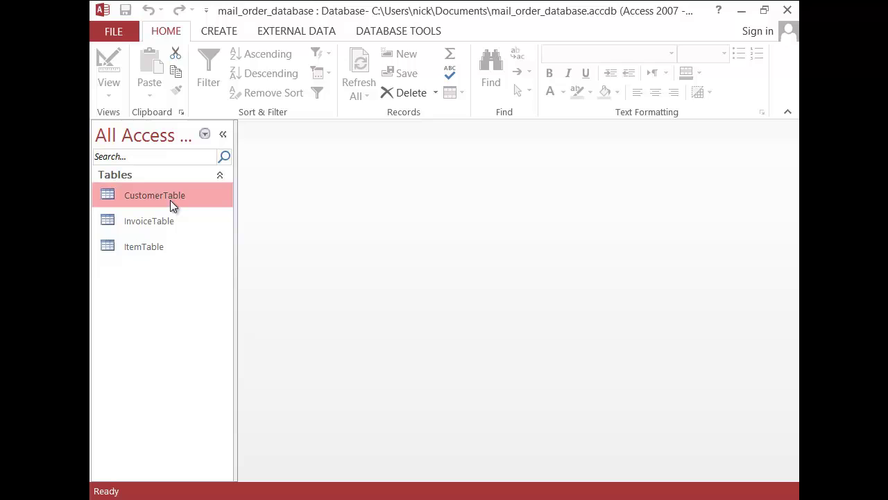
click(130, 223)
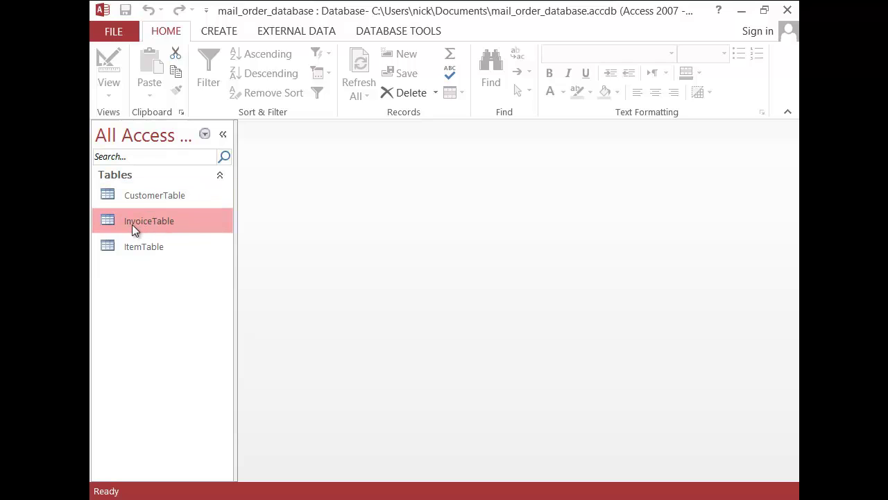
click(163, 195)
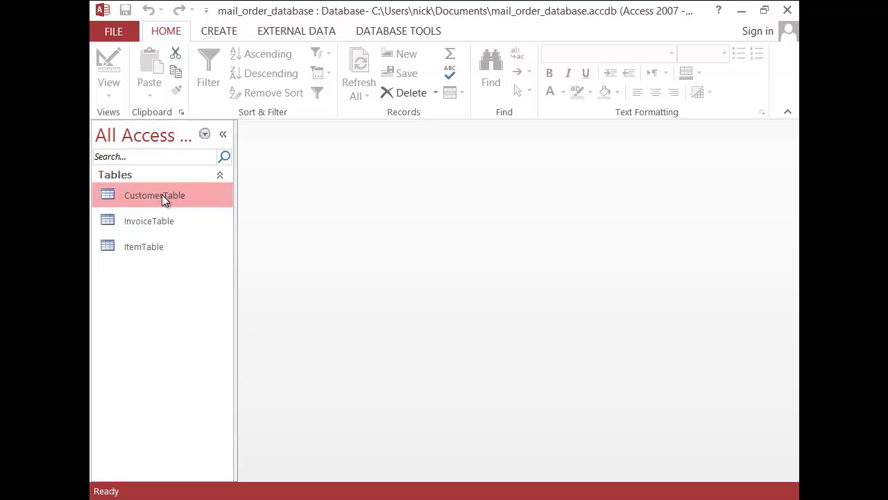
click(152, 245)
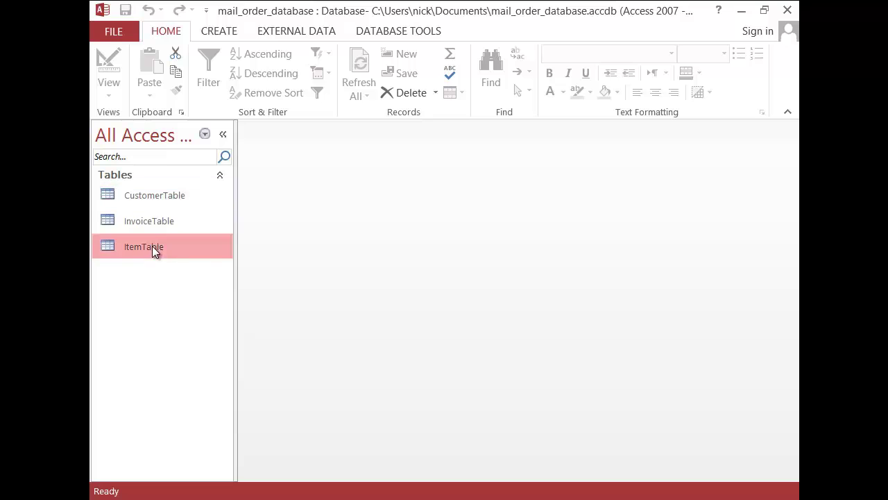
click(152, 194)
double_click(146, 194)
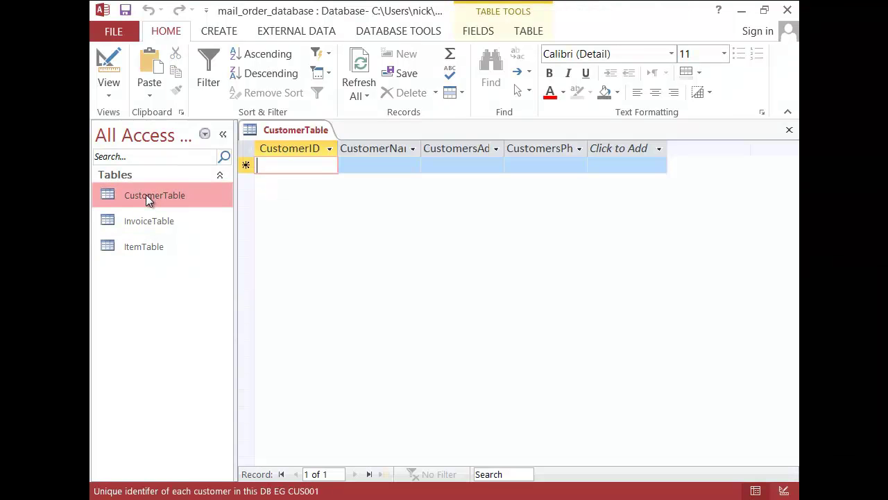
Step: Switch CustomerTable to Datasheet View and enter the first customer's ID
click(104, 89)
click(170, 122)
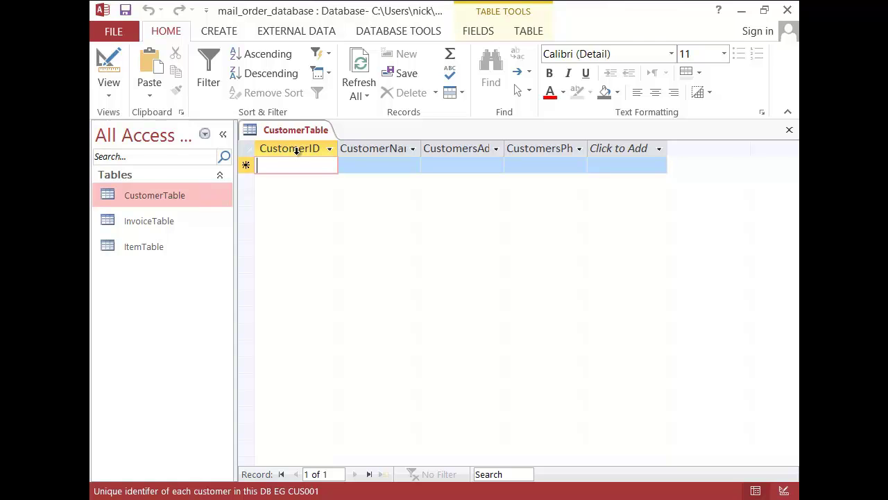
text(CUS001)
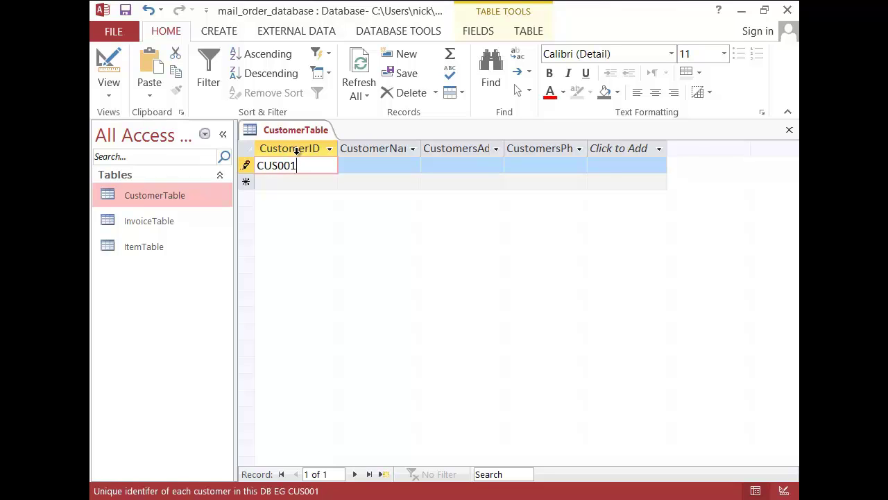
key(Tab)
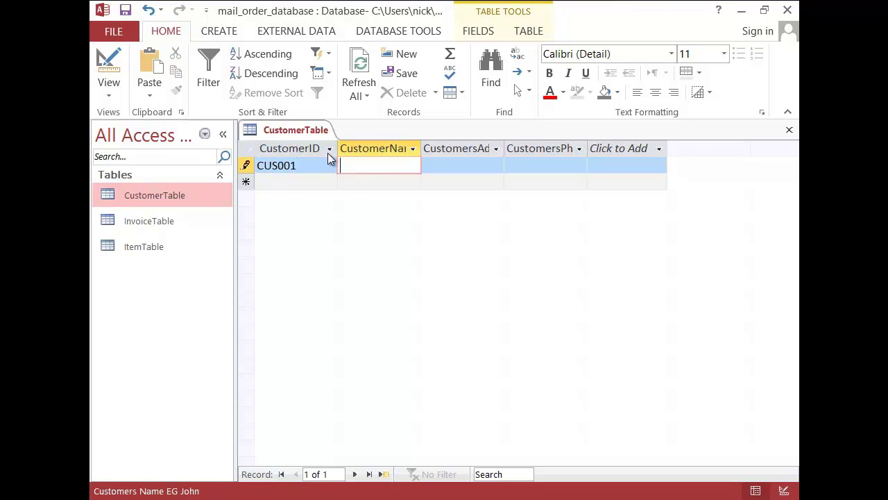
Step: Widen the CustomerName, address and phone columns so their full headings show
click(427, 149)
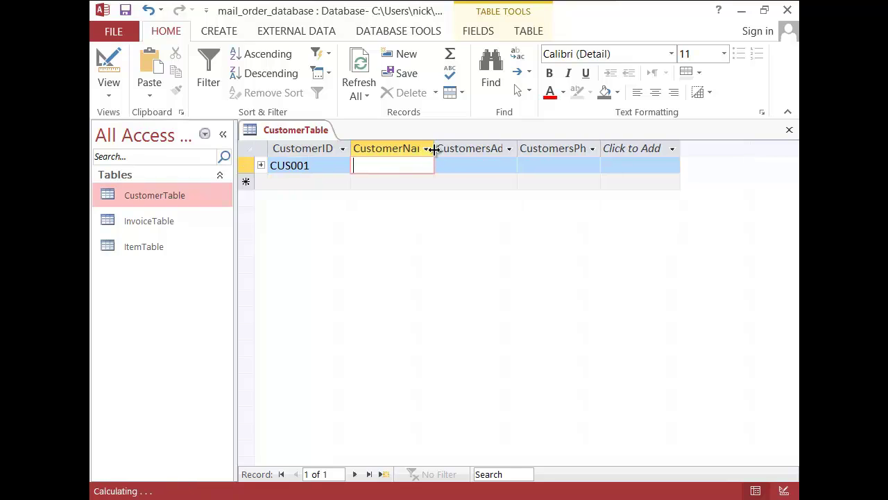
click(433, 148)
drag(436, 148, 454, 149)
drag(534, 148, 557, 149)
drag(639, 148, 670, 148)
click(675, 150)
click(559, 149)
drag(559, 148, 569, 149)
Step: Complete the first customer record with the customer's name and phone number
click(386, 164)
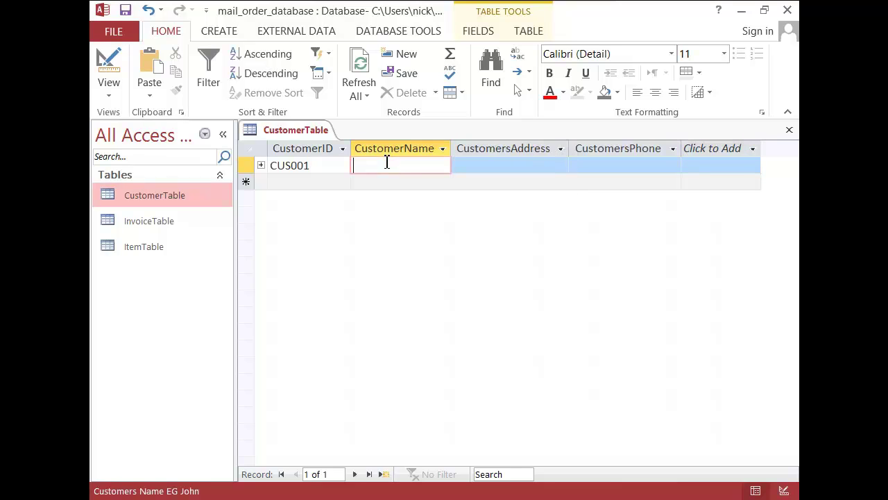
text(John)
key(Tab)
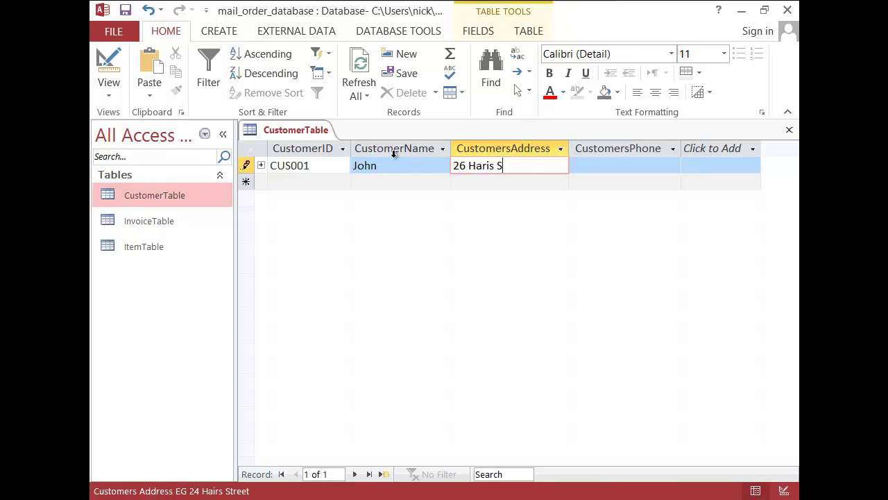
key(Tab)
key(Tab)
Step: Enter the second and third customer records with ID, name, street address and phone number
text(CUS00)
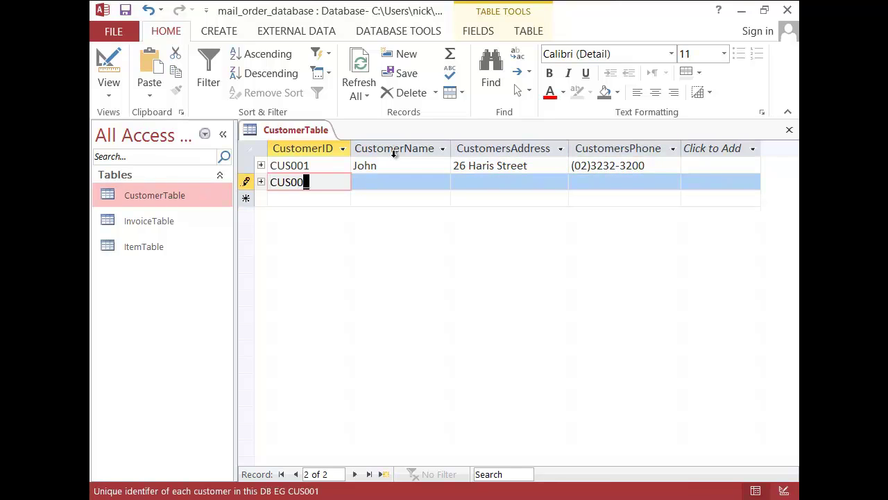
text(2)
key(Tab)
text(Peter)
key(Tab)
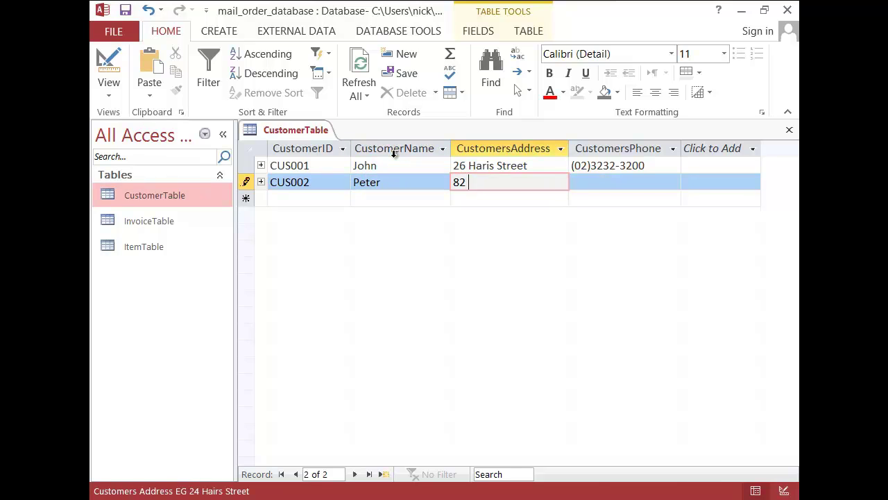
key(Tab)
key(Tab)
text(CUS003)
key(Tab)
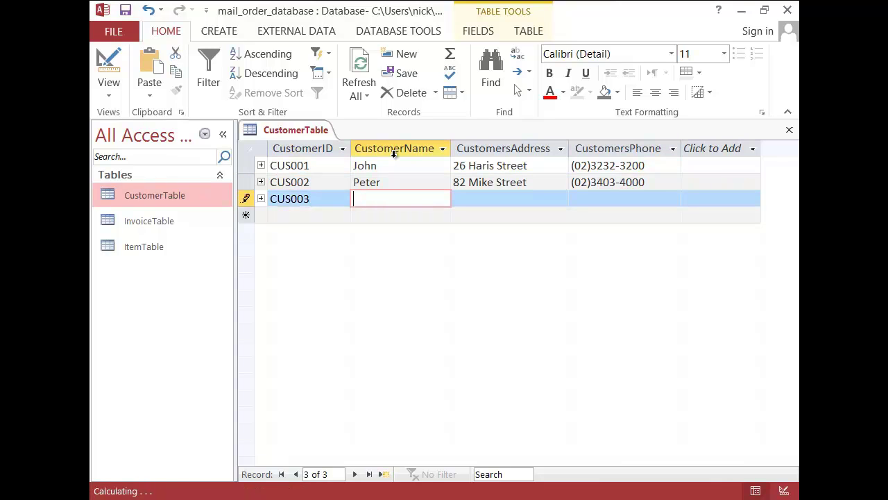
text(Sam)
key(Tab)
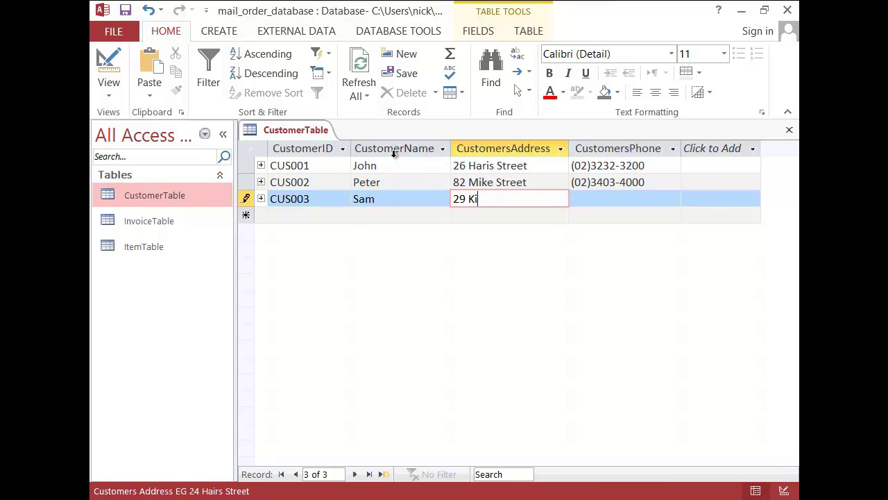
key(Tab)
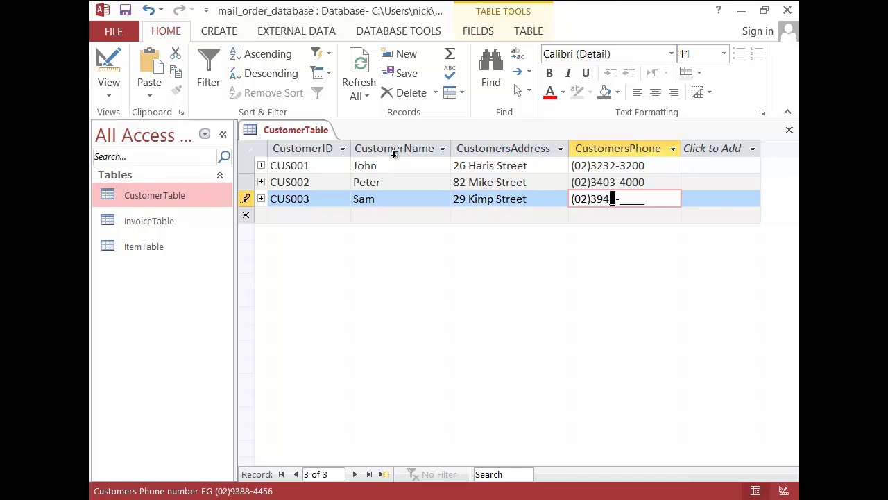
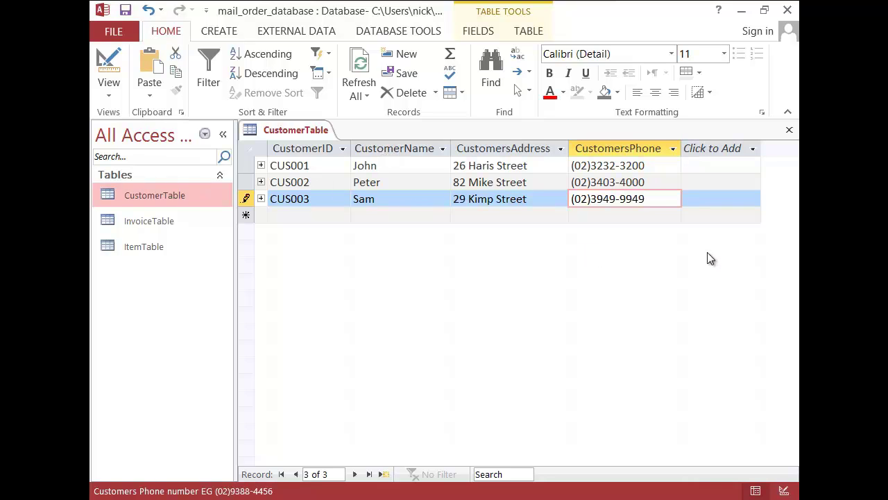
Step: Save CustomerTable with its three customer records
right_click(305, 132)
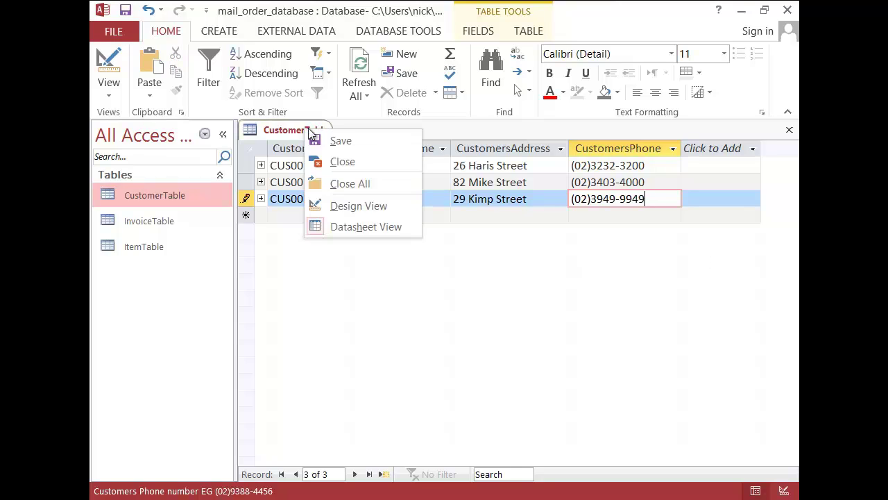
click(334, 139)
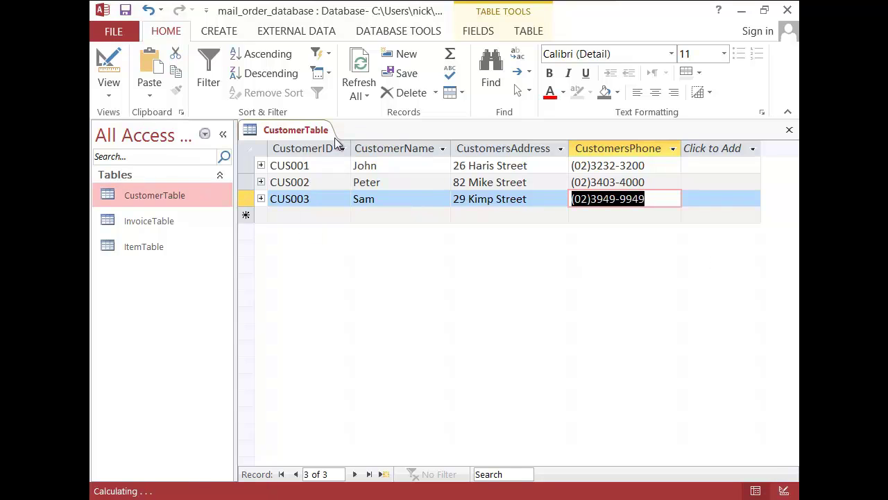
click(147, 250)
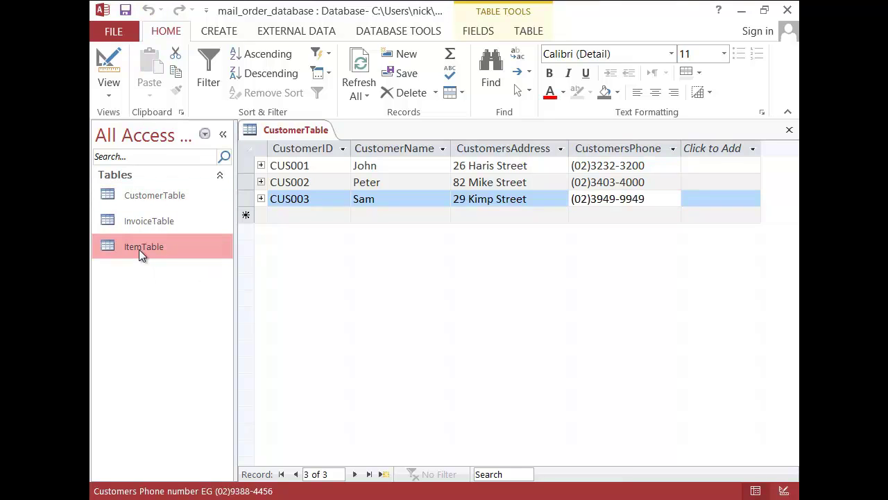
Step: In ItemTable, add ITM001 Projector costing $200.00 of type Computing
double_click(139, 249)
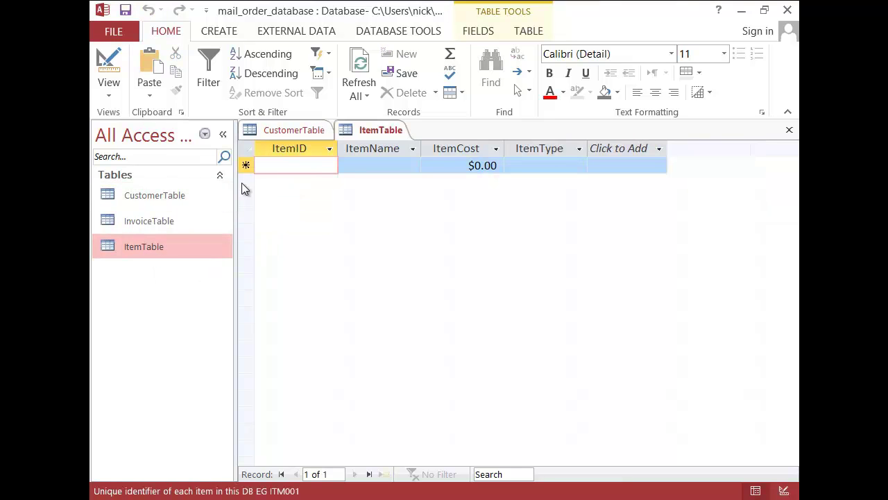
text(ITM001)
key(Tab)
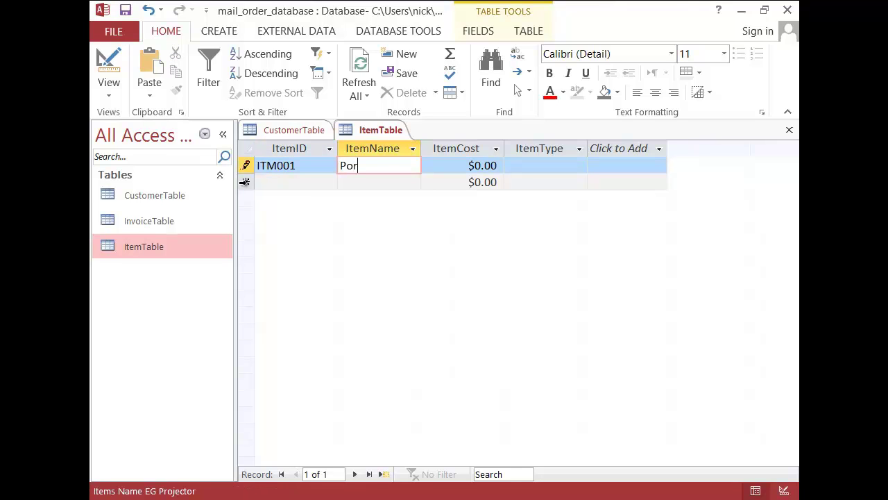
text(Projector)
key(Tab)
text(200)
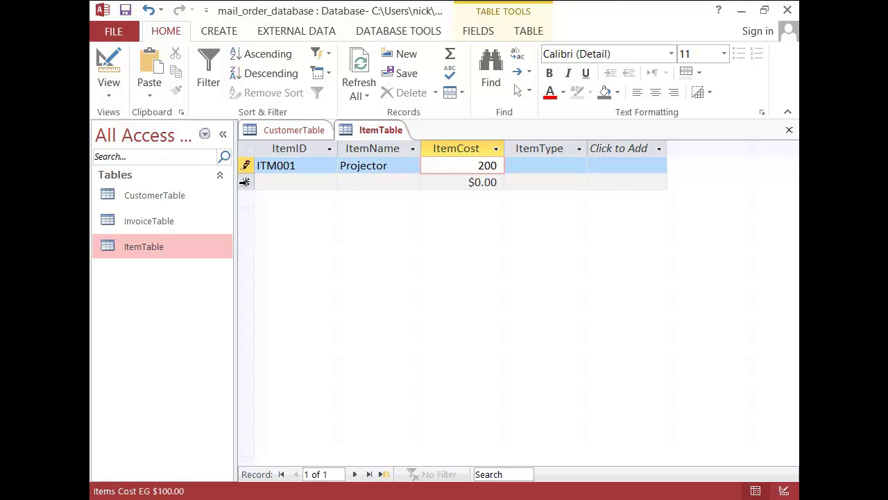
key(Tab)
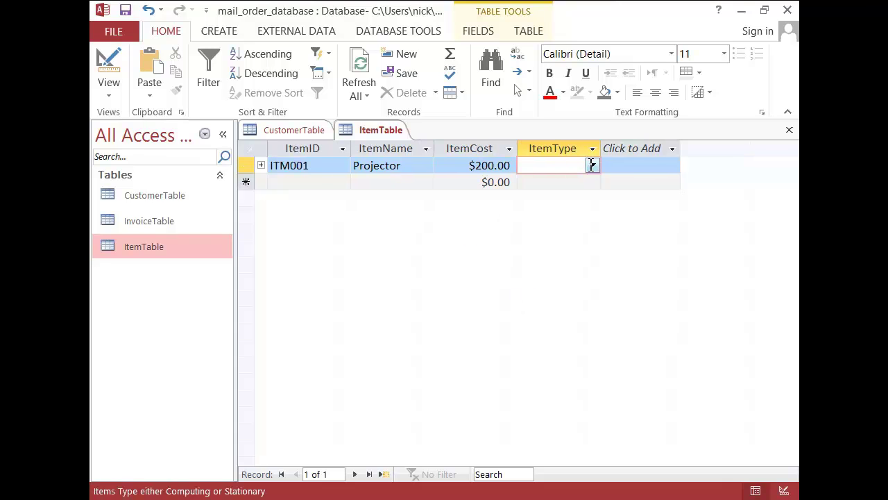
click(582, 166)
click(574, 182)
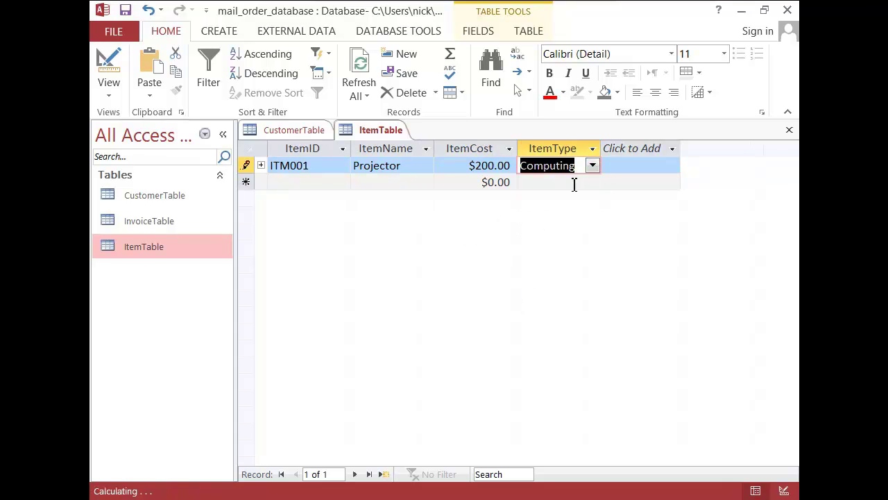
key(Tab)
Step: Add ITM002 Staples costing $2.00 of type Stationary
text(ITM002)
key(Tab)
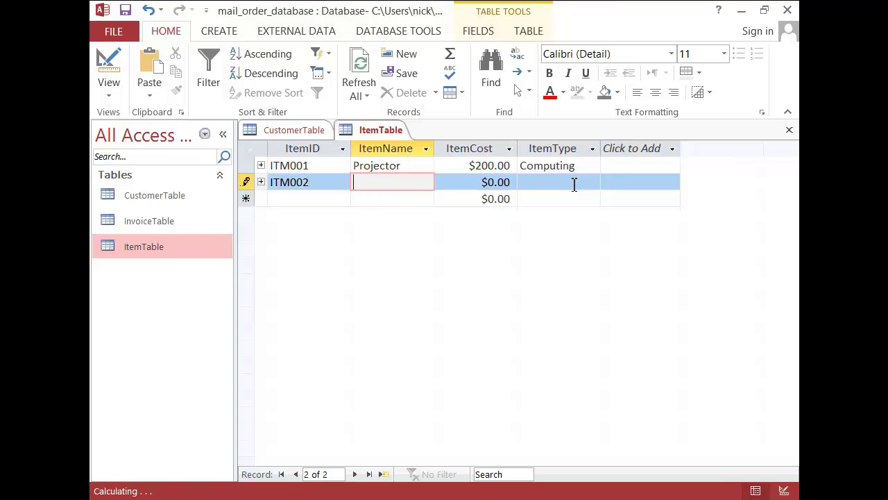
text(Staples)
key(Tab)
text(2)
key(Tab)
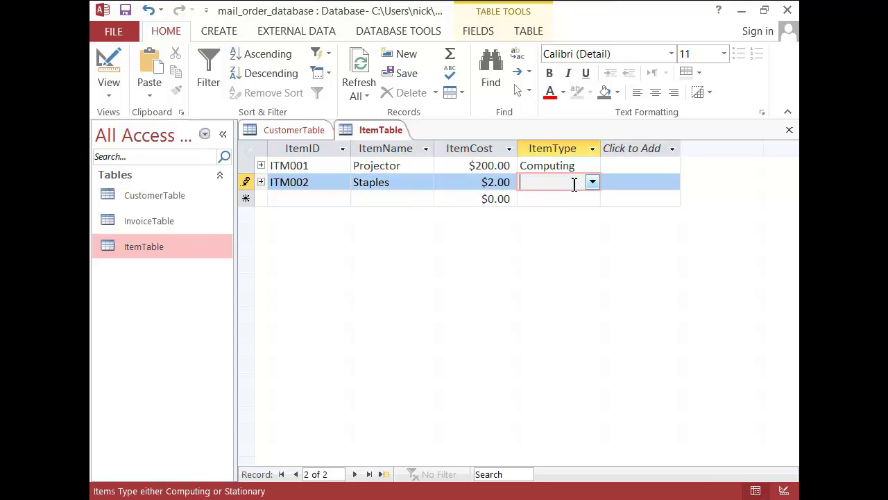
click(593, 182)
click(574, 210)
key(Tab)
Step: Add ITM003 Laptop costing $299.00 of type Computing
text(ITM003)
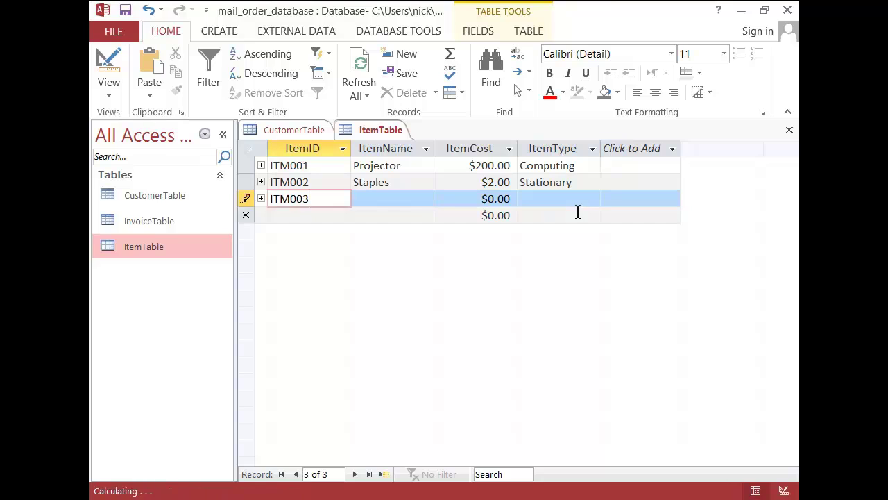
key(Tab)
text(Laptop)
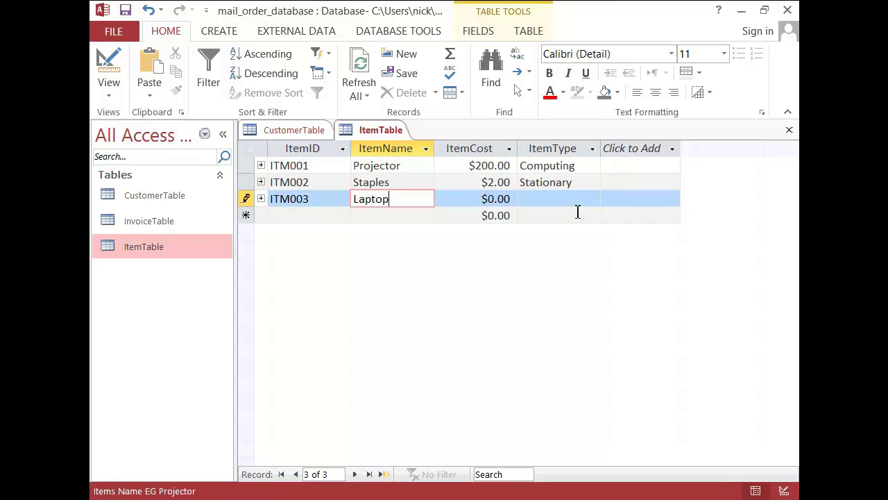
key(Tab)
text(2)
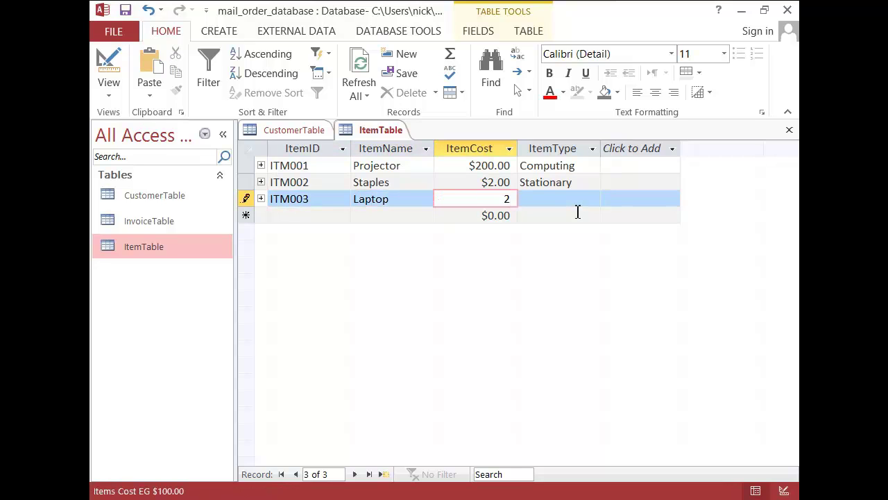
text(99)
key(Tab)
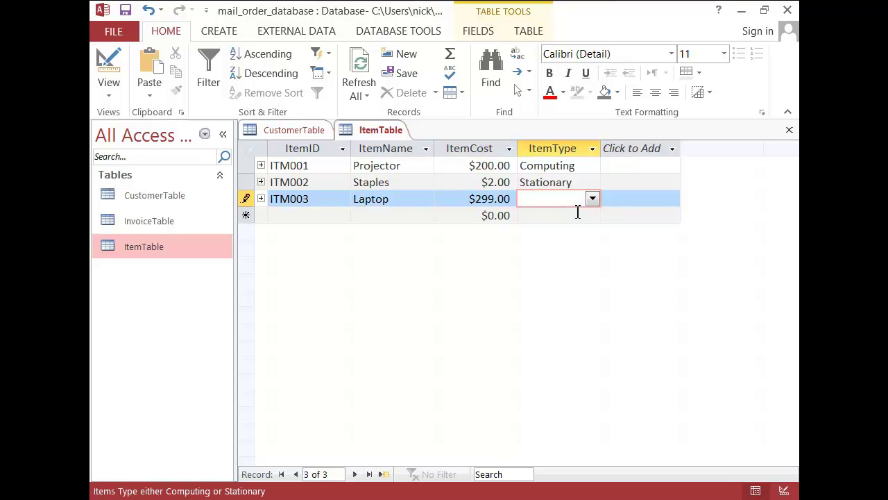
text(computing)
key(Tab)
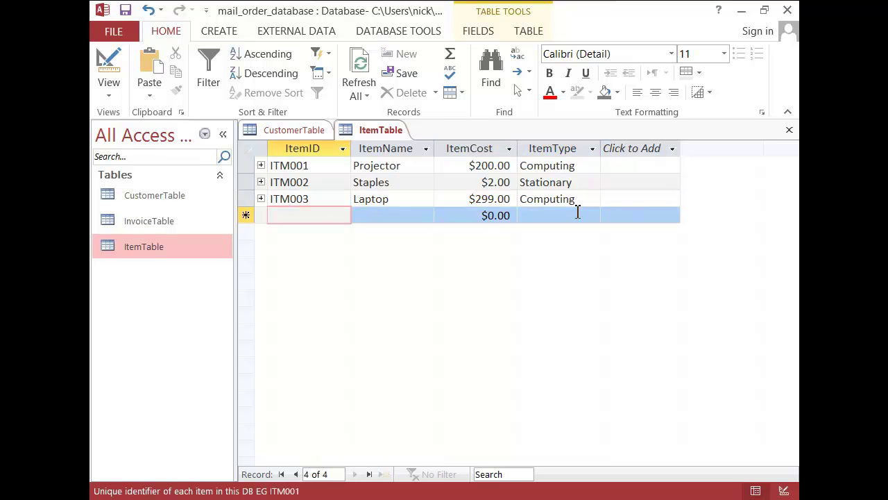
Step: Add ITM004 Mouse costing $5.00 of type Computing and save the record
text(ITM004)
key(Tab)
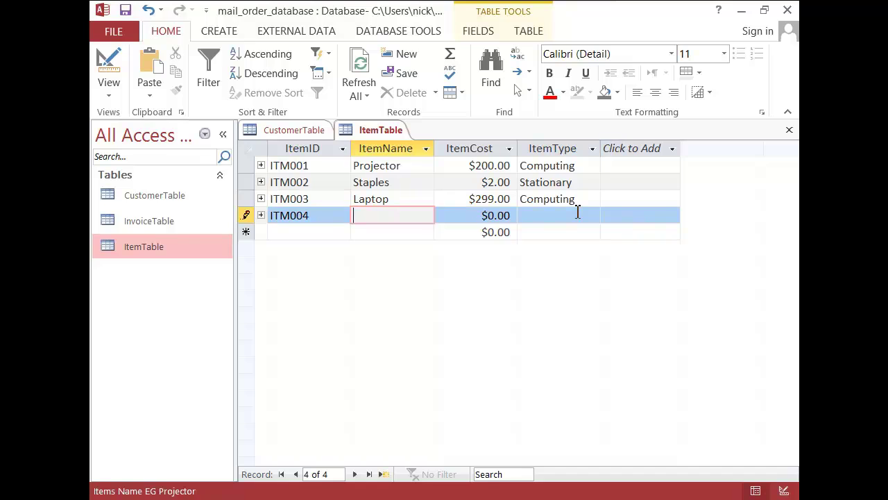
text(Mouse)
key(Tab)
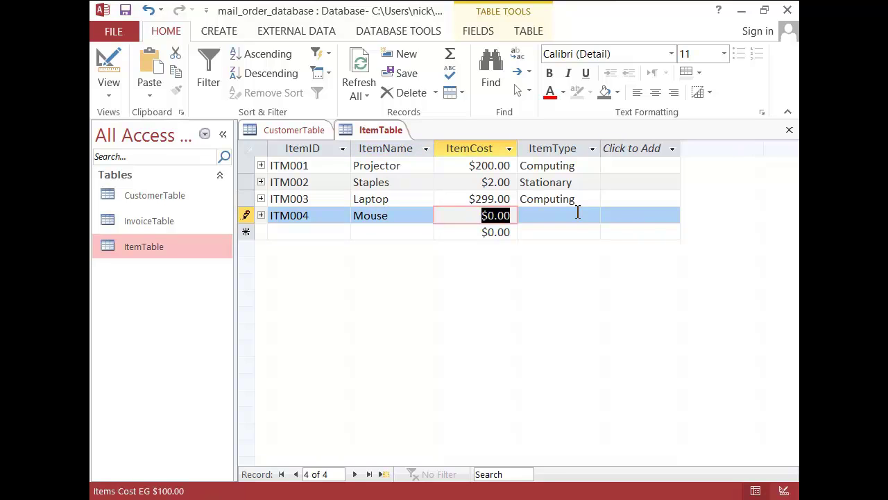
text(5)
key(Tab)
text(comp)
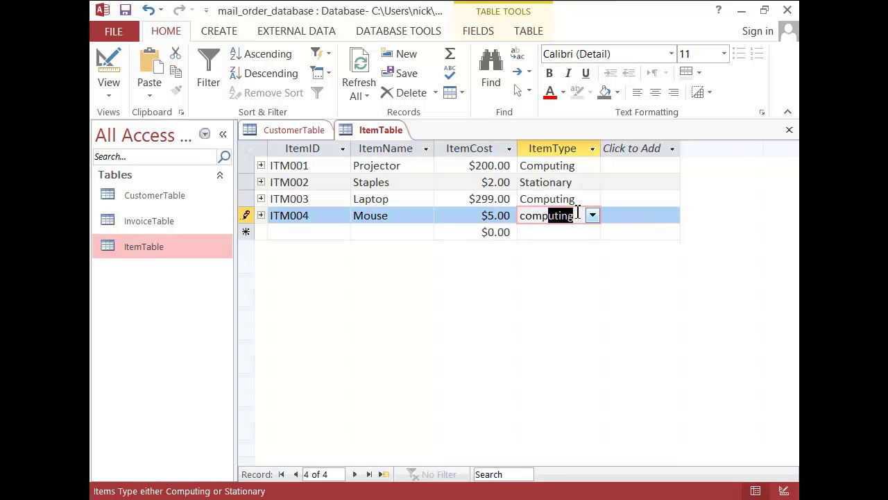
click(587, 189)
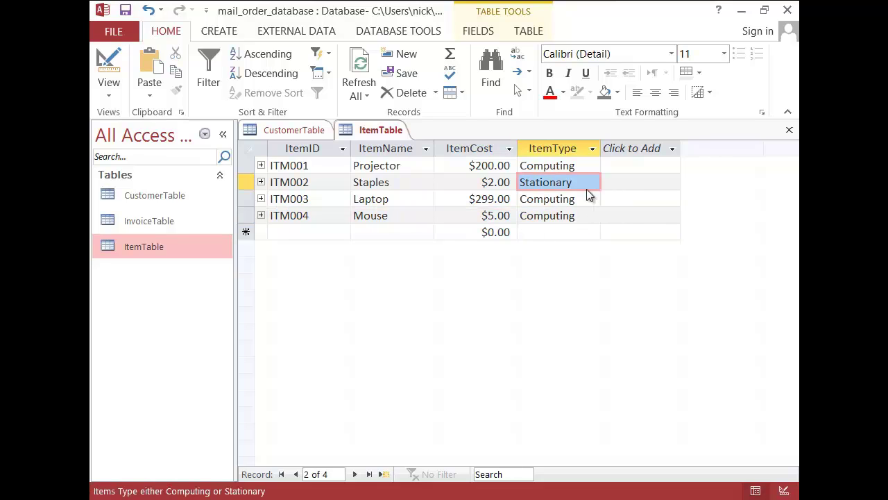
right_click(384, 131)
click(413, 139)
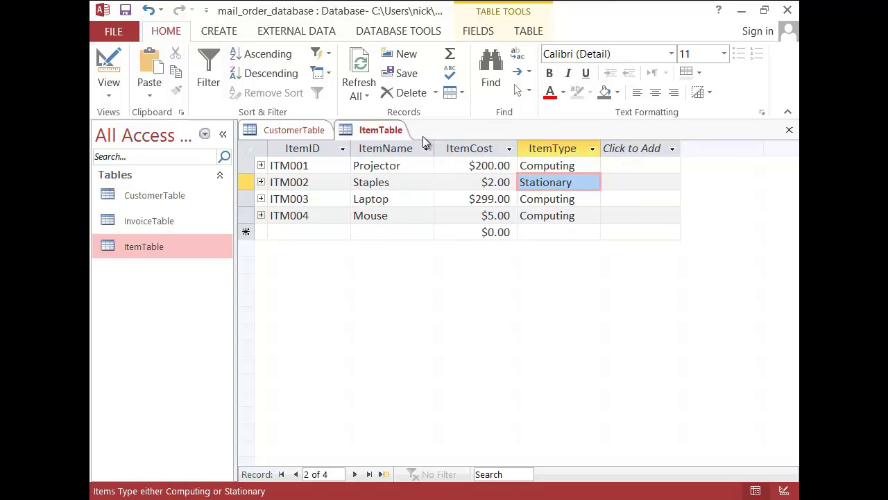
Step: In InvoiceTable, enter the first invoice dated 7/31/2013 for the first customer and ITM002
double_click(178, 221)
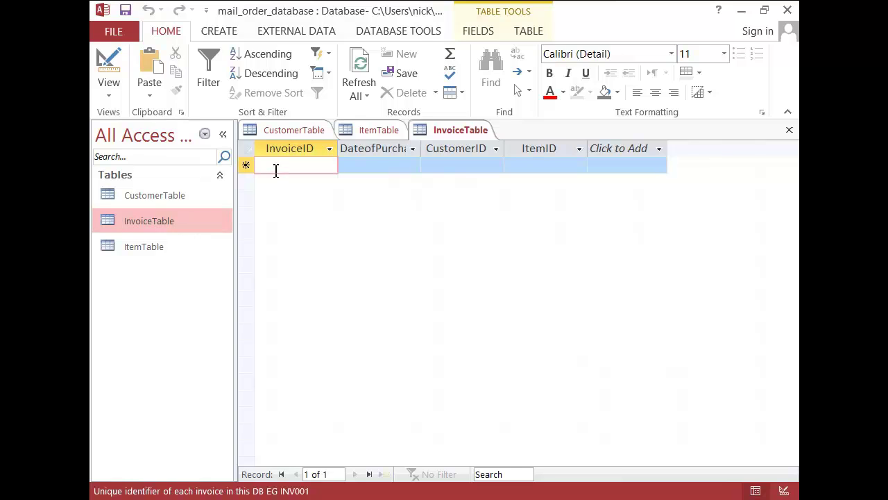
text(INV001)
key(Tab)
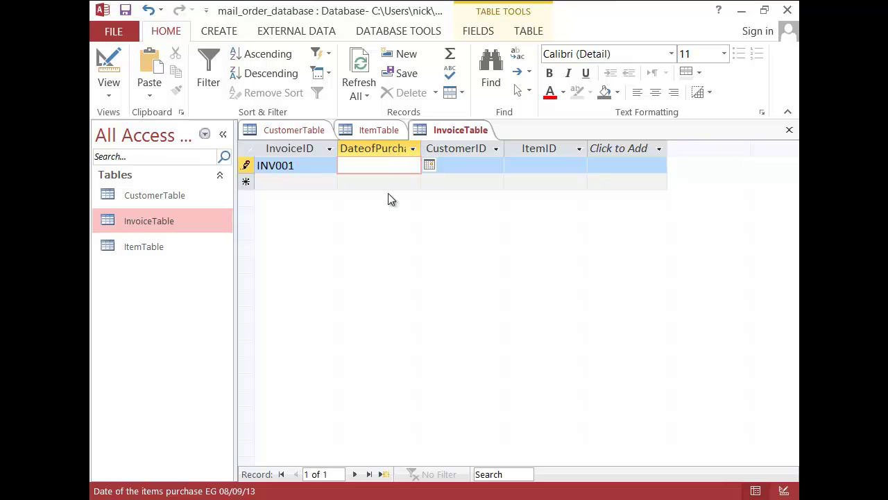
click(429, 164)
click(365, 217)
click(466, 165)
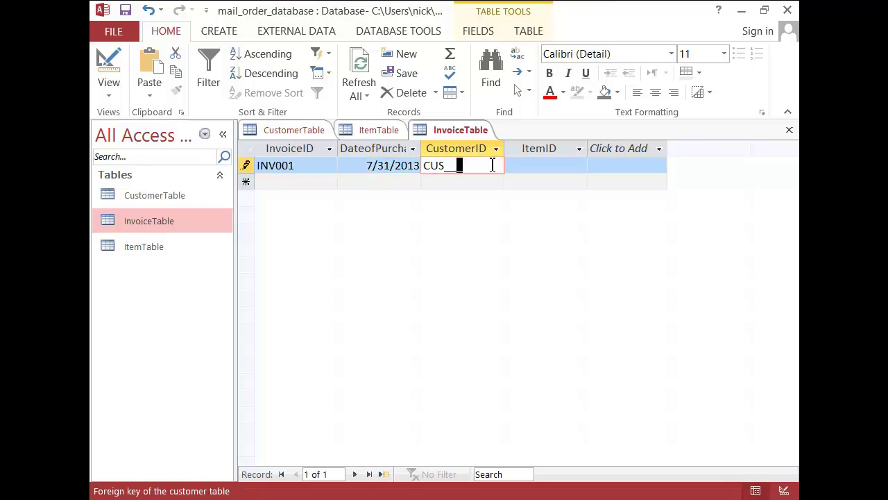
click(452, 165)
text(001)
key(Tab)
text(002)
key(Tab)
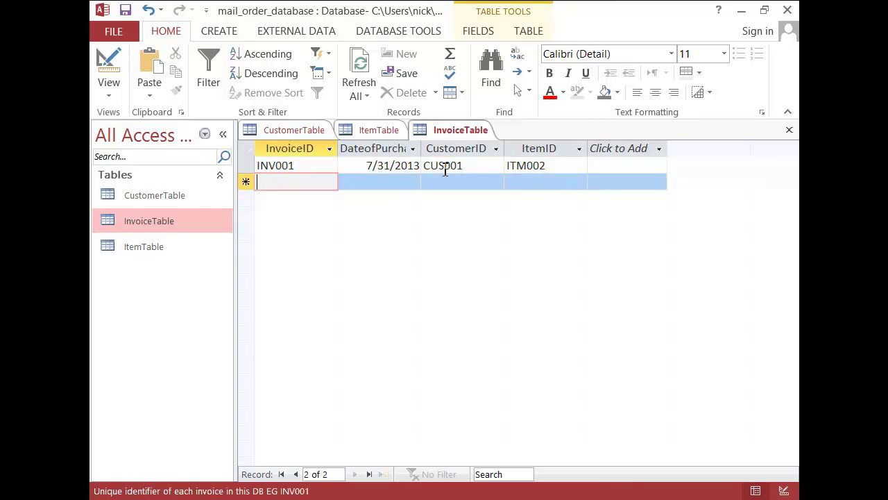
Step: Enter the second invoice dated 7/30/2013 for the first customer and ITM003
text(002)
key(Tab)
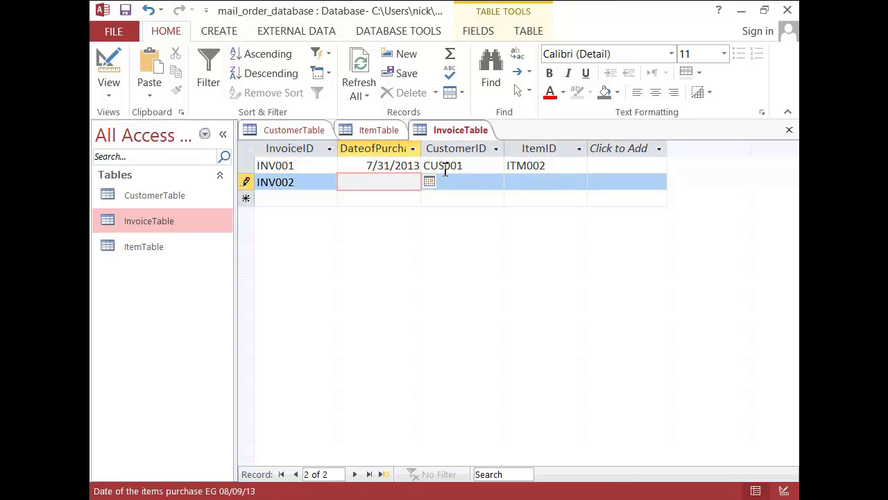
click(430, 182)
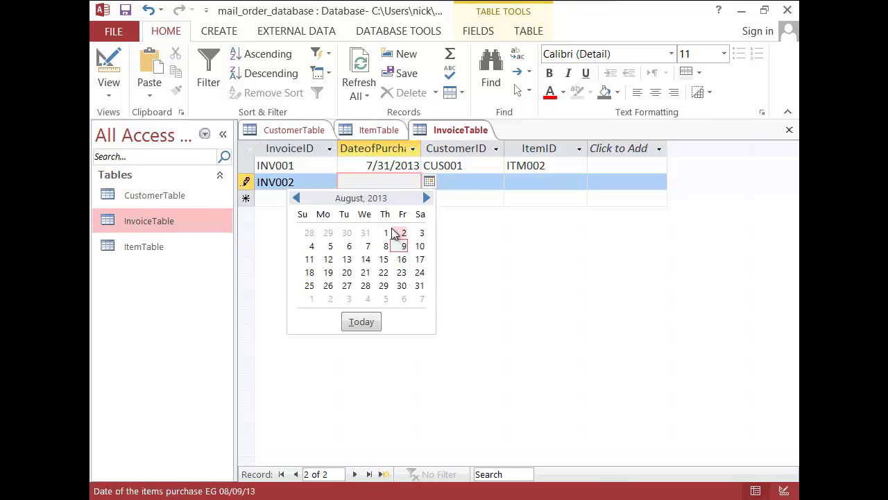
click(348, 234)
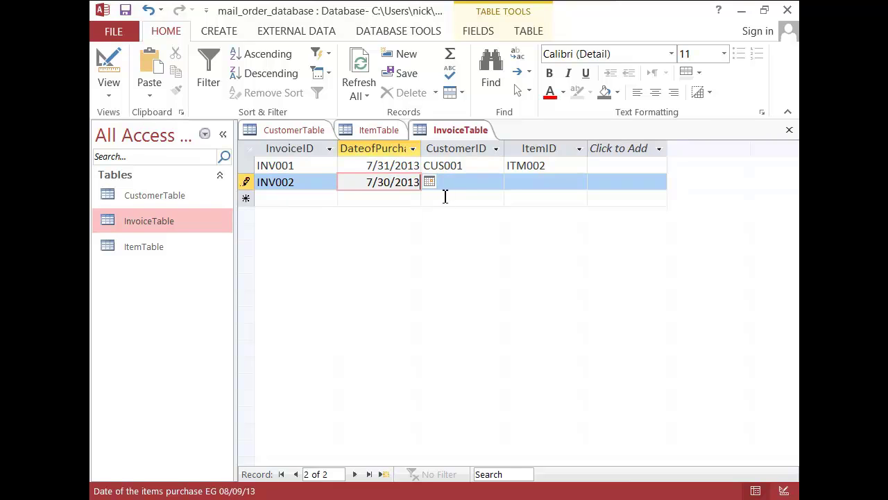
click(478, 181)
text(001)
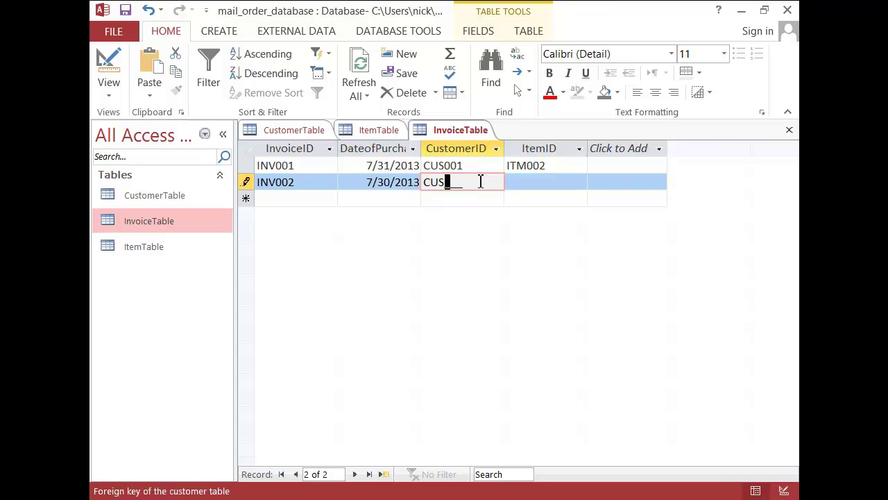
key(Tab)
text(003)
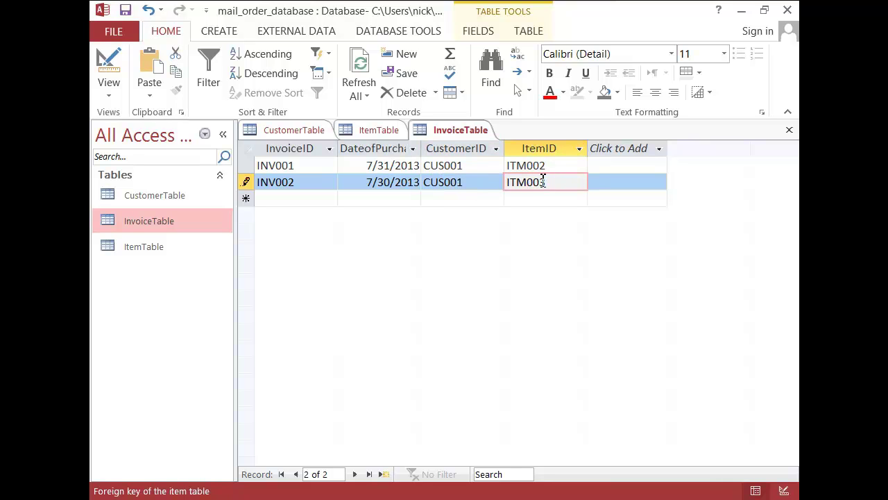
click(376, 132)
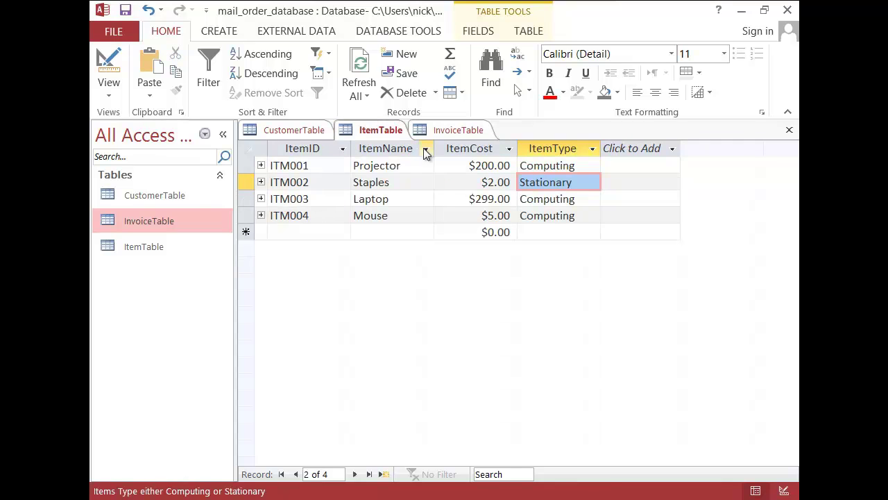
Step: Look over the customer records, then commit the second invoice and start a new invoice row
click(455, 132)
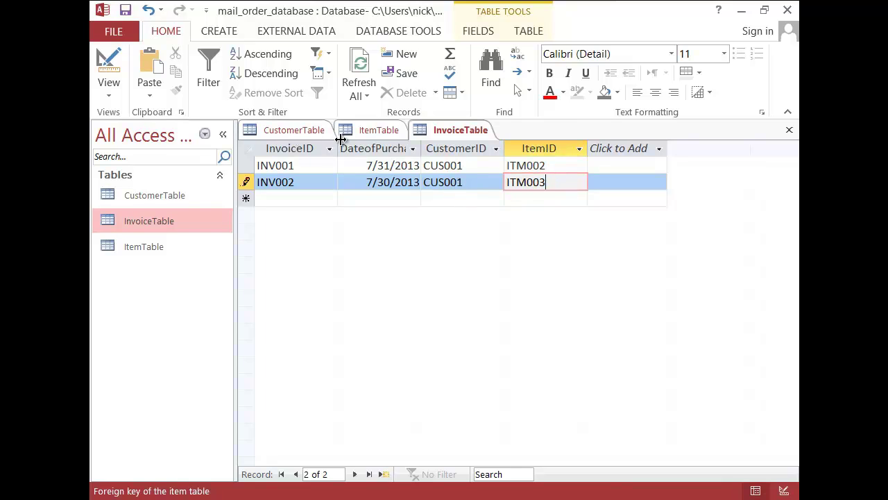
click(297, 132)
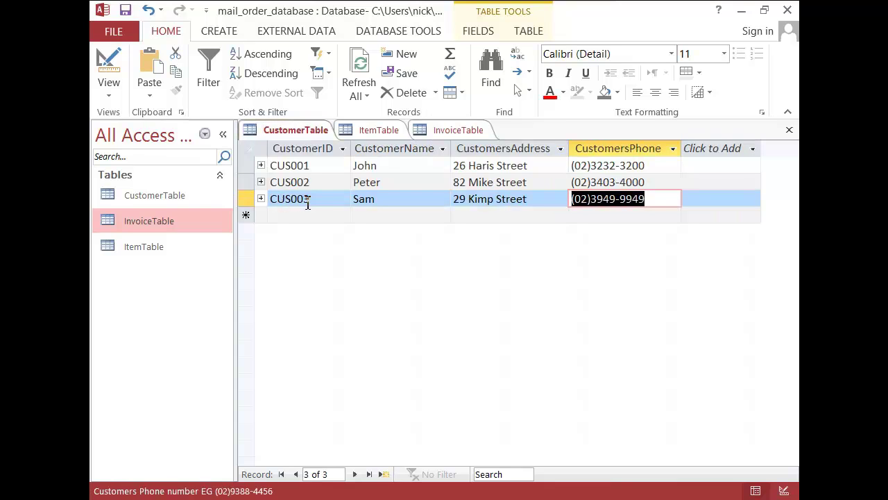
click(466, 132)
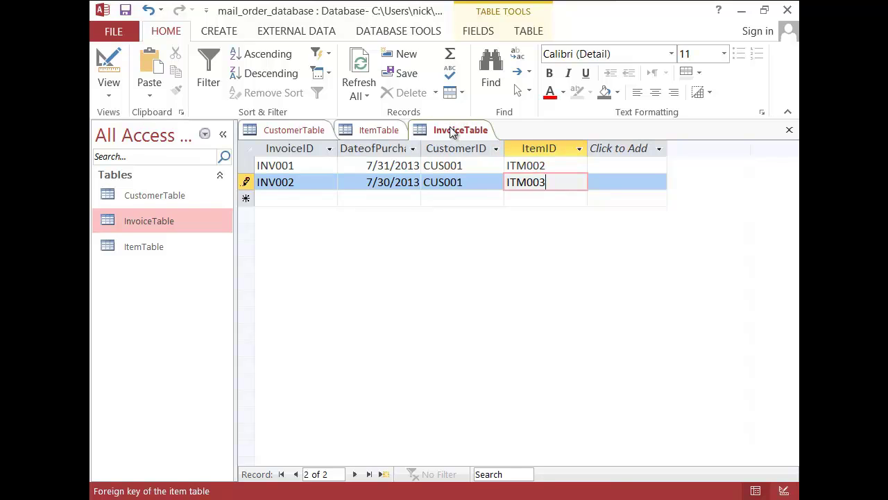
key(Tab)
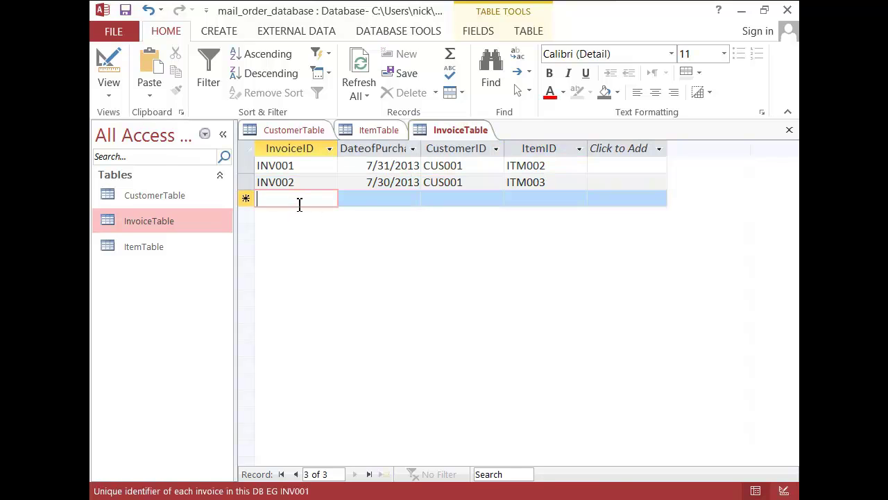
Step: Enter the third invoice dated 7/28/2013 for the second customer buying ITM004
text(INV003)
key(Tab)
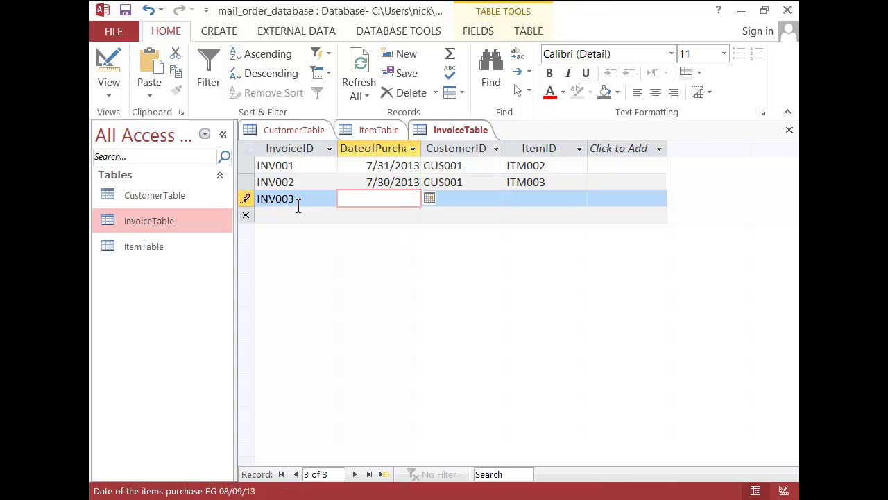
click(428, 195)
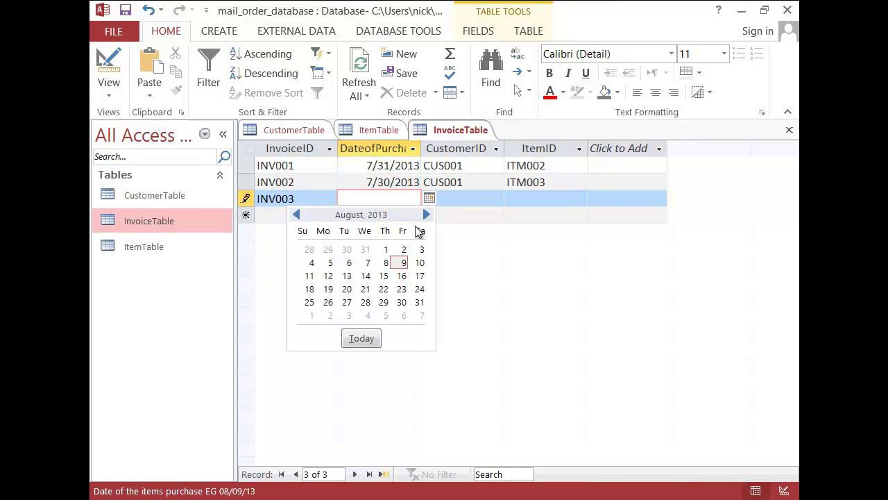
click(314, 248)
click(473, 199)
text(CUS)
drag(475, 199, 449, 199)
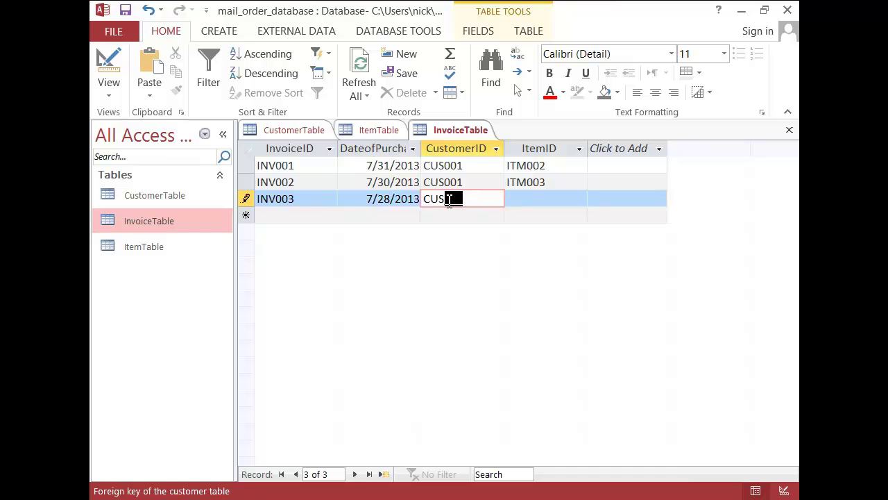
text(002)
key(Tab)
text(ITM004)
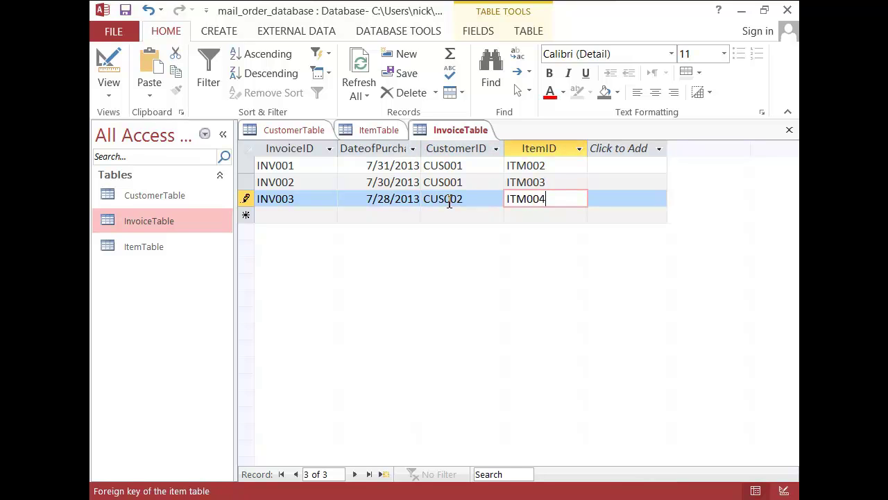
Step: Save InvoiceTable with its three invoices
right_click(447, 132)
click(486, 145)
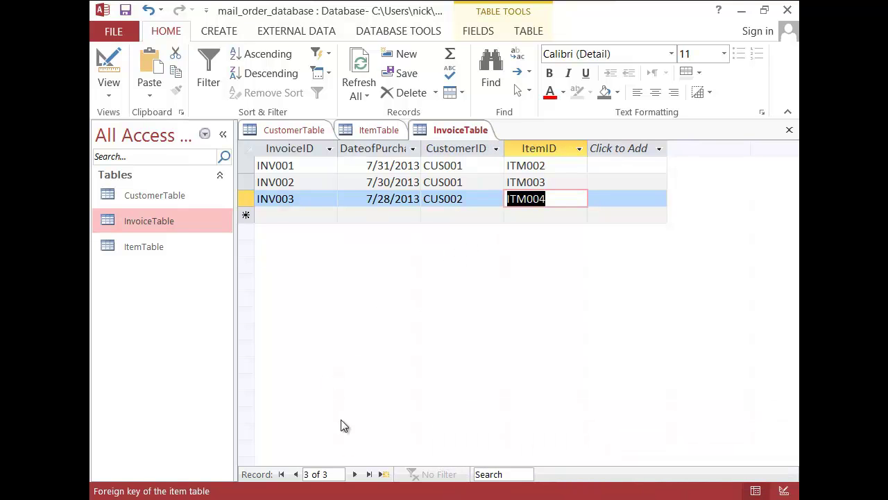
click(327, 499)
Step: Check the Word task list, then return to the CustomerTable datasheet with its three customer records in Access
click(300, 419)
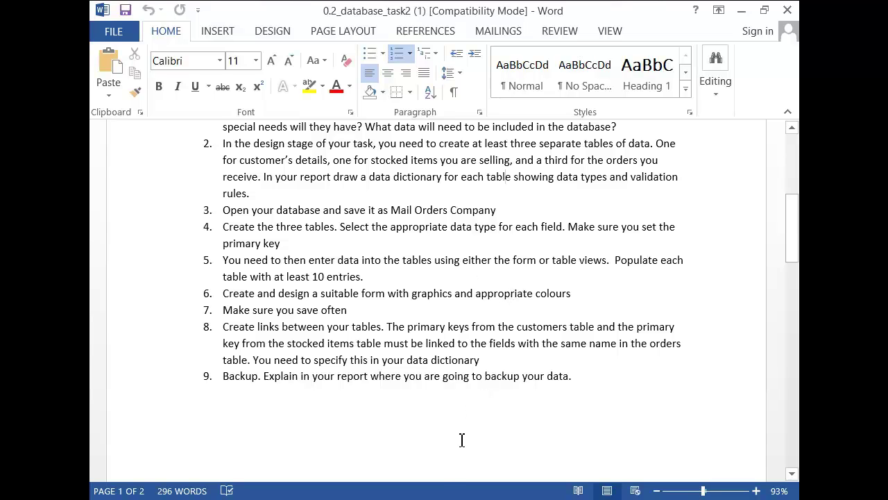
key(alt+Tab)
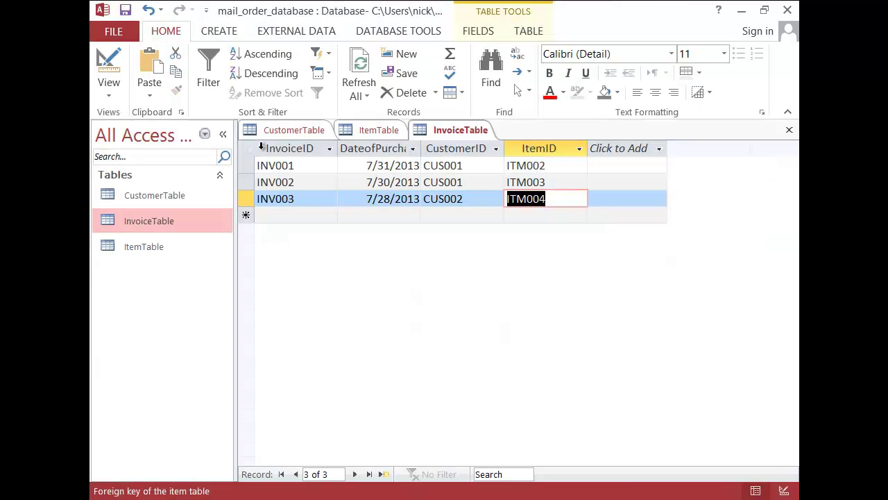
click(293, 129)
click(161, 197)
Step: Build a Form from CustomerTable, giving customer fields plus an invoice subform listing INV001 and INV002
click(157, 243)
click(168, 199)
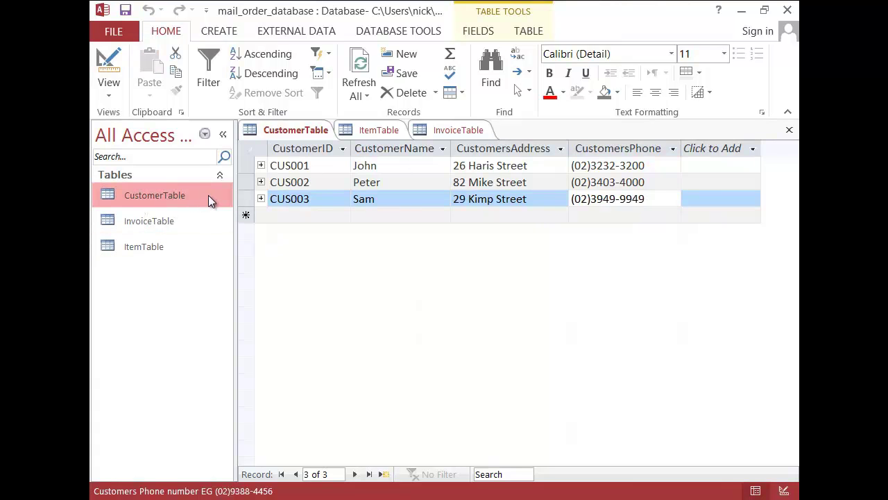
click(163, 222)
click(163, 244)
click(168, 198)
click(225, 36)
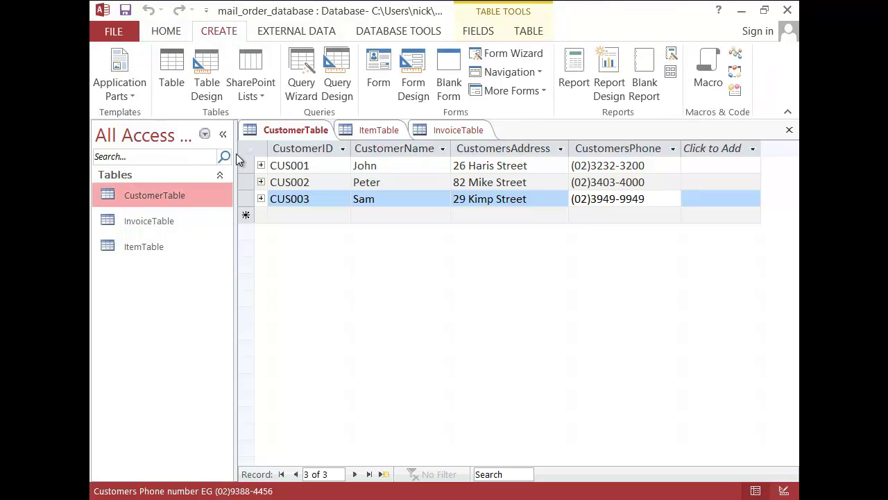
click(378, 78)
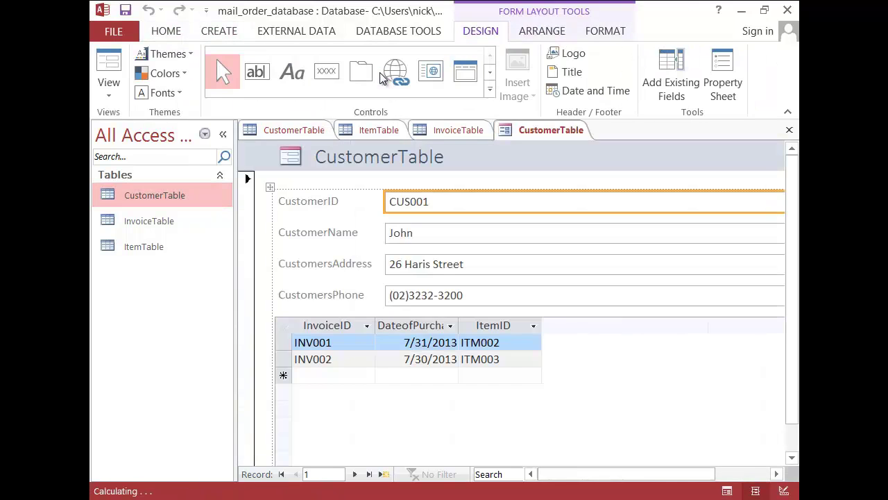